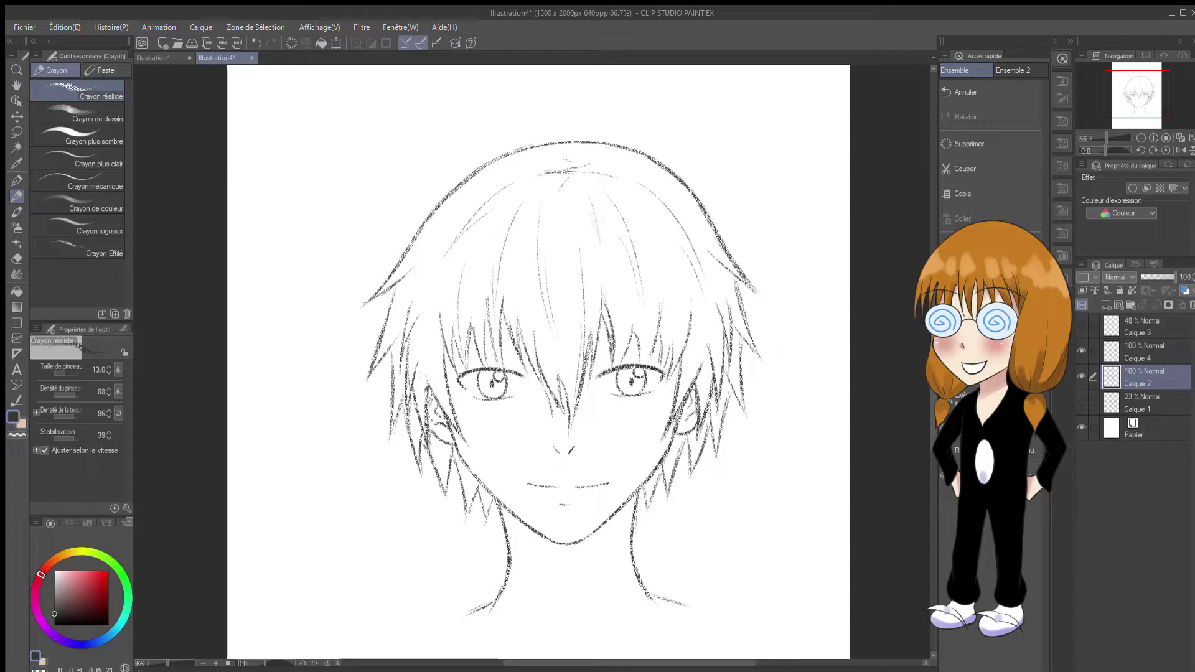
# Add short pencil strokes to the lower hair locks around the ears and jaw
pyautogui.moveTo(672, 456); pyautogui.dragTo(670, 482)
pyautogui.moveTo(465, 469); pyautogui.dragTo(468, 503)
pyautogui.moveTo(433, 443); pyautogui.dragTo(441, 479)
pyautogui.moveTo(292, 398); pyautogui.dragTo(331, 576)
pyautogui.moveTo(346, 420); pyautogui.dragTo(334, 585)
pyautogui.hotkey('ctrl', 'z')
pyautogui.moveTo(342, 426); pyautogui.dragTo(332, 564)
pyautogui.hotkey('ctrl', 'z')
pyautogui.hotkey('ctrl', 'z')
pyautogui.hotkey('ctrl', 'z')
# Add pencil strands to the side locks of hair and the fringe above both eyes
pyautogui.moveTo(395, 334); pyautogui.dragTo(379, 358)
pyautogui.moveTo(444, 321); pyautogui.dragTo(449, 347)
pyautogui.moveTo(628, 320); pyautogui.dragTo(616, 364)
pyautogui.moveTo(658, 289)
pyautogui.mouseDown()
pyautogui.moveTo(649, 356)
pyautogui.moveTo(664, 353)
pyautogui.mouseUp()
pyautogui.moveTo(727, 365)
pyautogui.mouseDown()
pyautogui.moveTo(744, 415)
pyautogui.moveTo(716, 373)
pyautogui.mouseUp()
pyautogui.moveTo(703, 376); pyautogui.dragTo(699, 424)
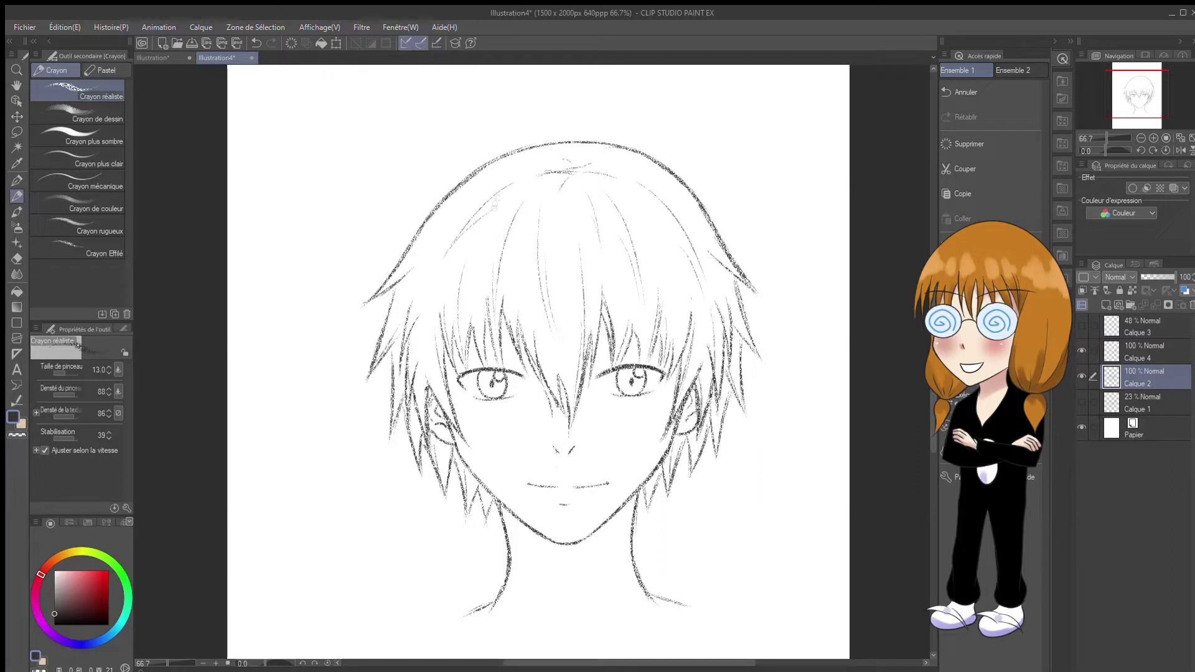
# Refine the central fringe locks between the eyes, erasing and redrawing the strand beside the right eye
pyautogui.moveTo(512, 313); pyautogui.dragTo(537, 395)
pyautogui.moveTo(519, 334); pyautogui.dragTo(533, 384)
pyautogui.press('e')
pyautogui.moveTo(596, 339); pyautogui.dragTo(580, 401)
pyautogui.press('p')
pyautogui.moveTo(603, 287); pyautogui.dragTo(583, 402)
pyautogui.moveTo(598, 336); pyautogui.dragTo(588, 391)
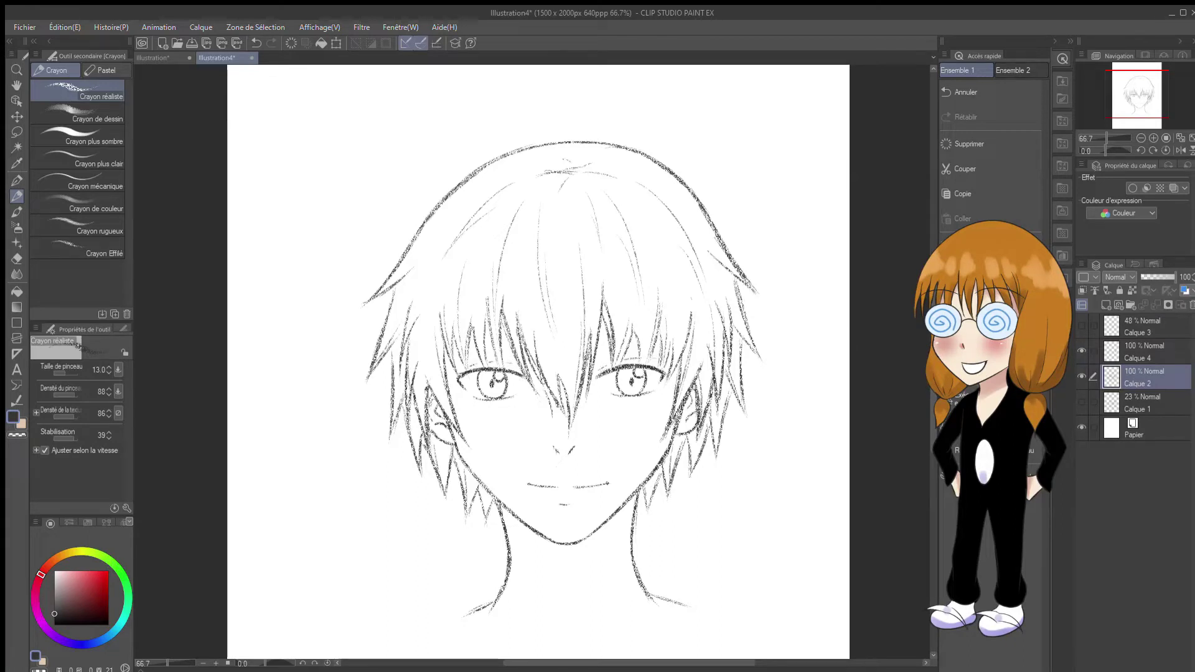
# Hatch a diagonal shadow on the left part of the neck, just under the jaw
pyautogui.moveTo(503, 509)
pyautogui.mouseDown()
pyautogui.moveTo(505, 549)
pyautogui.moveTo(527, 537)
pyautogui.moveTo(532, 554)
pyautogui.moveTo(508, 602)
pyautogui.mouseUp()
pyautogui.moveTo(578, 545)
pyautogui.mouseDown()
pyautogui.moveTo(526, 608)
pyautogui.moveTo(537, 599)
pyautogui.mouseUp()
pyautogui.moveTo(514, 514)
pyautogui.mouseDown()
pyautogui.moveTo(501, 530)
pyautogui.moveTo(510, 552)
pyautogui.mouseUp()
pyautogui.moveTo(541, 532); pyautogui.dragTo(513, 564)
pyautogui.moveTo(352, 460)
pyautogui.mouseDown()
pyautogui.moveTo(330, 501)
pyautogui.moveTo(364, 479)
pyautogui.moveTo(343, 538)
pyautogui.mouseUp()
pyautogui.hotkey('ctrl', 'z')
pyautogui.hotkey('ctrl', 'z')
pyautogui.hotkey('ctrl', 'z')
pyautogui.hotkey('ctrl', 'z')
pyautogui.hotkey('ctrl', 'z')
pyautogui.hotkey('ctrl', 'z')
pyautogui.hotkey('ctrl', 'z')
pyautogui.hotkey('ctrl', 'z')
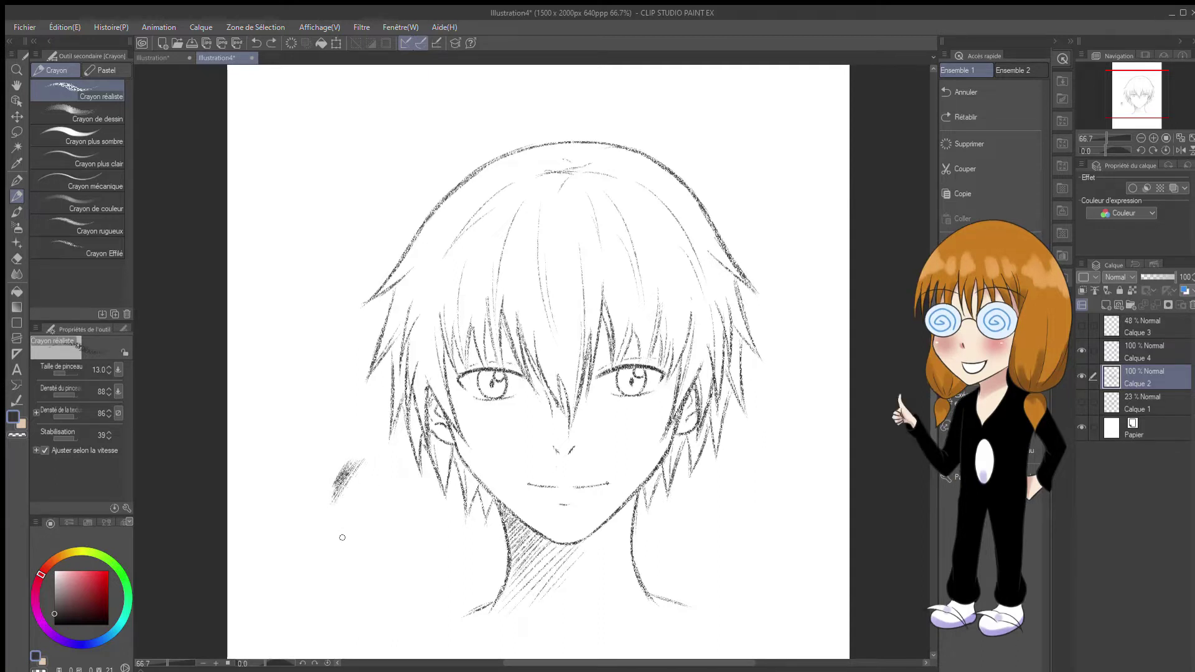
# Sketch two slanted tendon lines converging down the neck, undoing the surplus stroke
pyautogui.moveTo(617, 537); pyautogui.dragTo(591, 603)
pyautogui.moveTo(524, 546); pyautogui.dragTo(546, 607)
pyautogui.moveTo(617, 538); pyautogui.dragTo(588, 609)
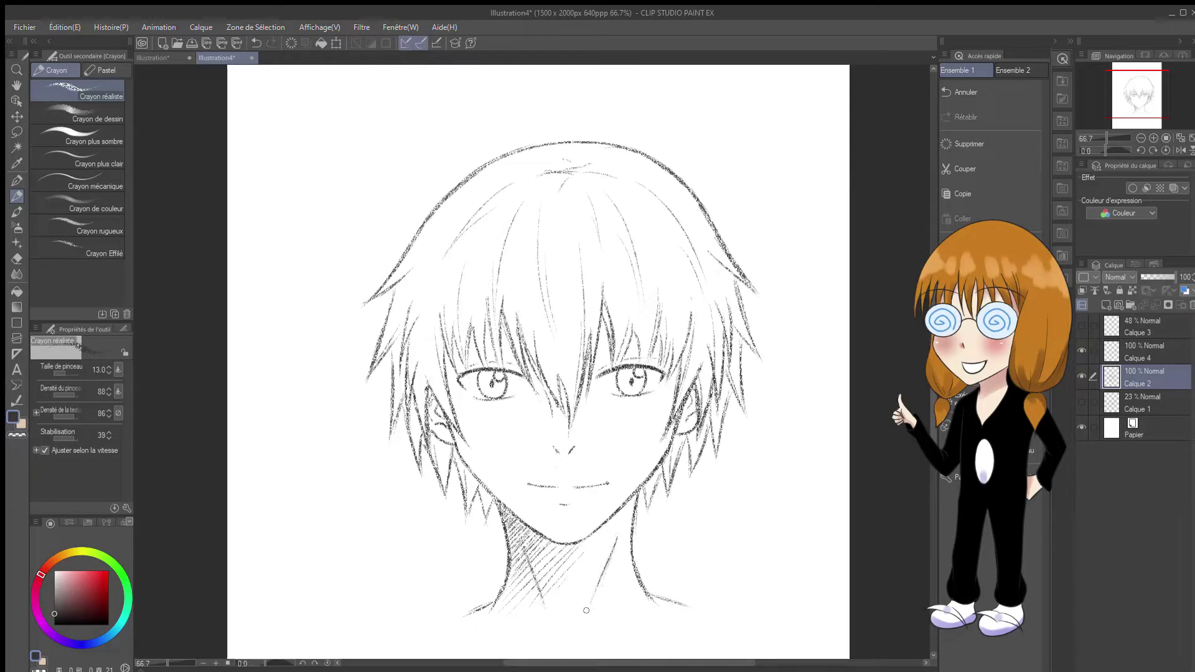
pyautogui.hotkey('ctrl', 'z')
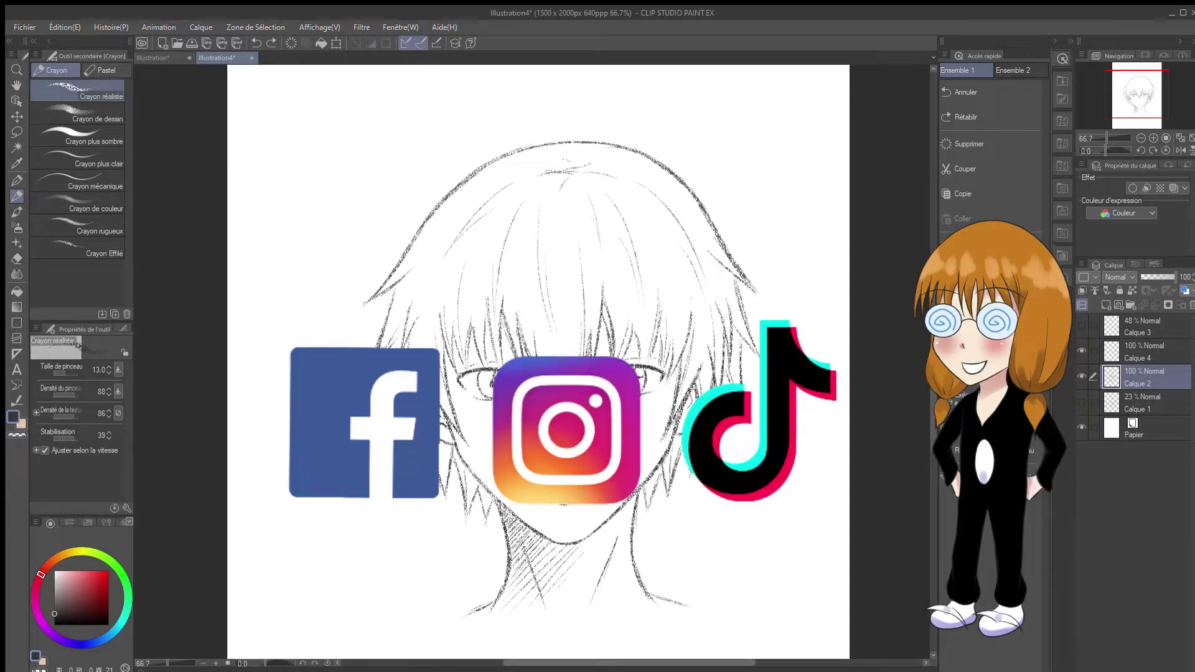
# Sketch a thin eyebrow above the right eye and try one above the left eye
pyautogui.moveTo(605, 328); pyautogui.dragTo(687, 332)
pyautogui.moveTo(455, 336); pyautogui.dragTo(552, 348)
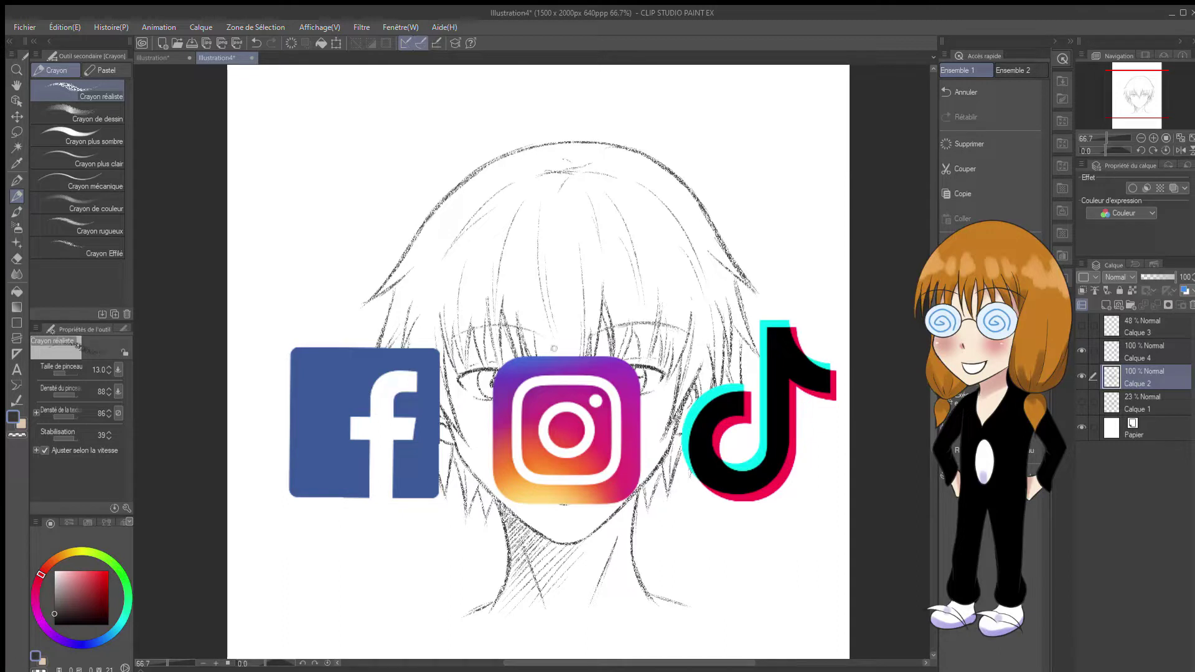
pyautogui.hotkey('ctrl', 'z')
pyautogui.moveTo(456, 336)
pyautogui.mouseDown()
pyautogui.moveTo(560, 350)
pyautogui.moveTo(542, 337)
pyautogui.mouseUp()
pyautogui.hotkey('ctrl', 'z')
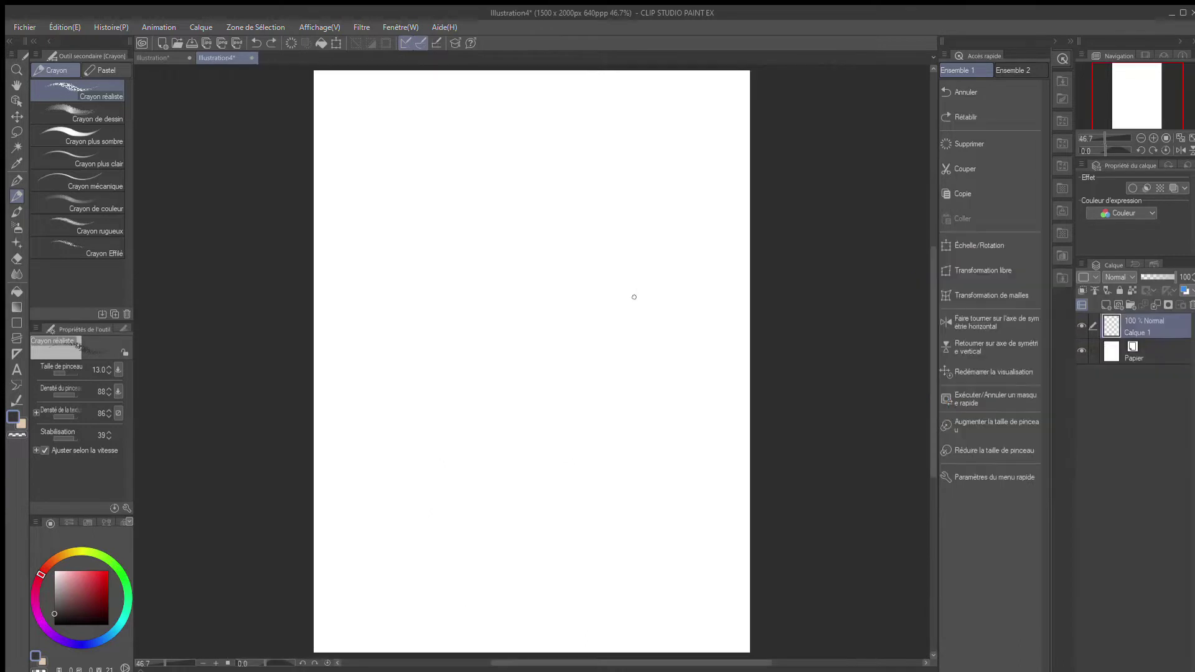
# Sketch a large circle for the skull in the upper middle of the blank canvas
pyautogui.moveTo(516, 217)
pyautogui.mouseDown()
pyautogui.moveTo(471, 239)
pyautogui.moveTo(456, 271)
pyautogui.moveTo(500, 219)
pyautogui.moveTo(450, 280)
pyautogui.moveTo(460, 302)
pyautogui.moveTo(472, 240)
pyautogui.moveTo(453, 329)
pyautogui.moveTo(487, 380)
pyautogui.moveTo(452, 298)
pyautogui.moveTo(459, 351)
pyautogui.moveTo(492, 393)
pyautogui.mouseUp()
pyautogui.moveTo(450, 305)
pyautogui.mouseDown()
pyautogui.moveTo(547, 210)
pyautogui.moveTo(574, 211)
pyautogui.moveTo(623, 247)
pyautogui.moveTo(641, 331)
pyautogui.moveTo(623, 372)
pyautogui.mouseUp()
pyautogui.moveTo(464, 361)
pyautogui.mouseDown()
pyautogui.moveTo(541, 408)
pyautogui.moveTo(572, 407)
pyautogui.moveTo(640, 349)
pyautogui.moveTo(614, 391)
pyautogui.moveTo(582, 404)
pyautogui.mouseUp()
pyautogui.moveTo(455, 337)
pyautogui.mouseDown()
pyautogui.moveTo(492, 394)
pyautogui.moveTo(544, 409)
pyautogui.moveTo(486, 387)
pyautogui.moveTo(585, 398)
pyautogui.mouseUp()
pyautogui.moveTo(653, 305); pyautogui.dragTo(613, 398)
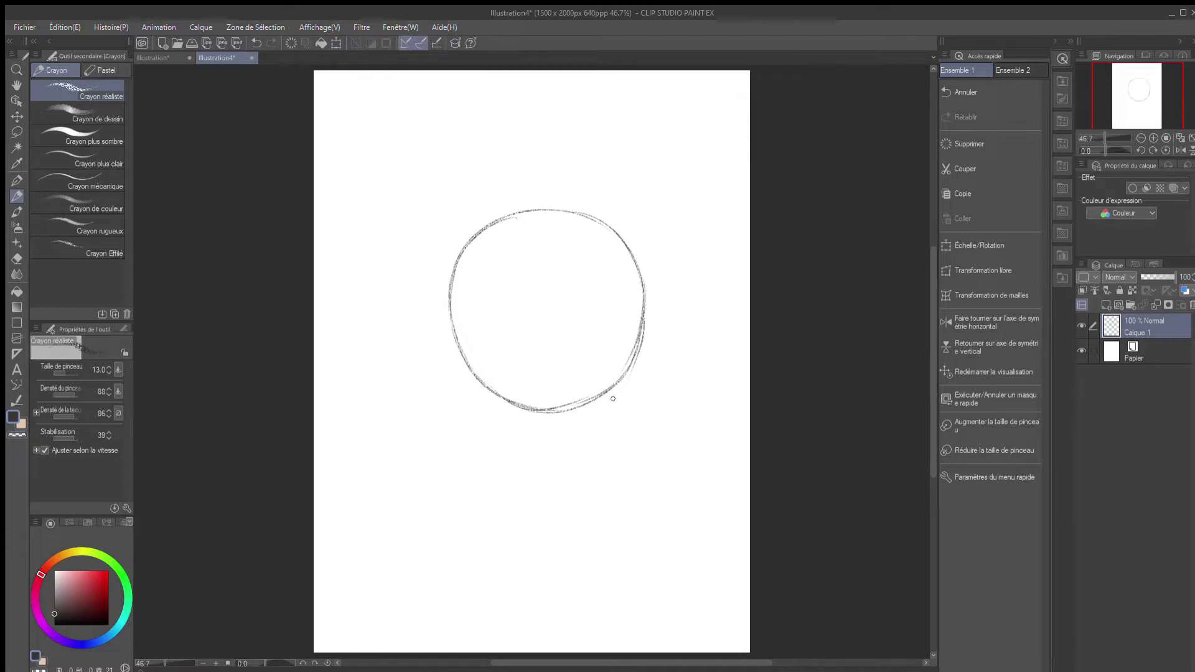
# Draw a vertical centre line from above the circle to well below it, reinforcing its lower end
pyautogui.moveTo(547, 175); pyautogui.dragTo(551, 512)
pyautogui.moveTo(550, 448); pyautogui.dragTo(556, 548)
pyautogui.moveTo(555, 491); pyautogui.dragTo(560, 551)
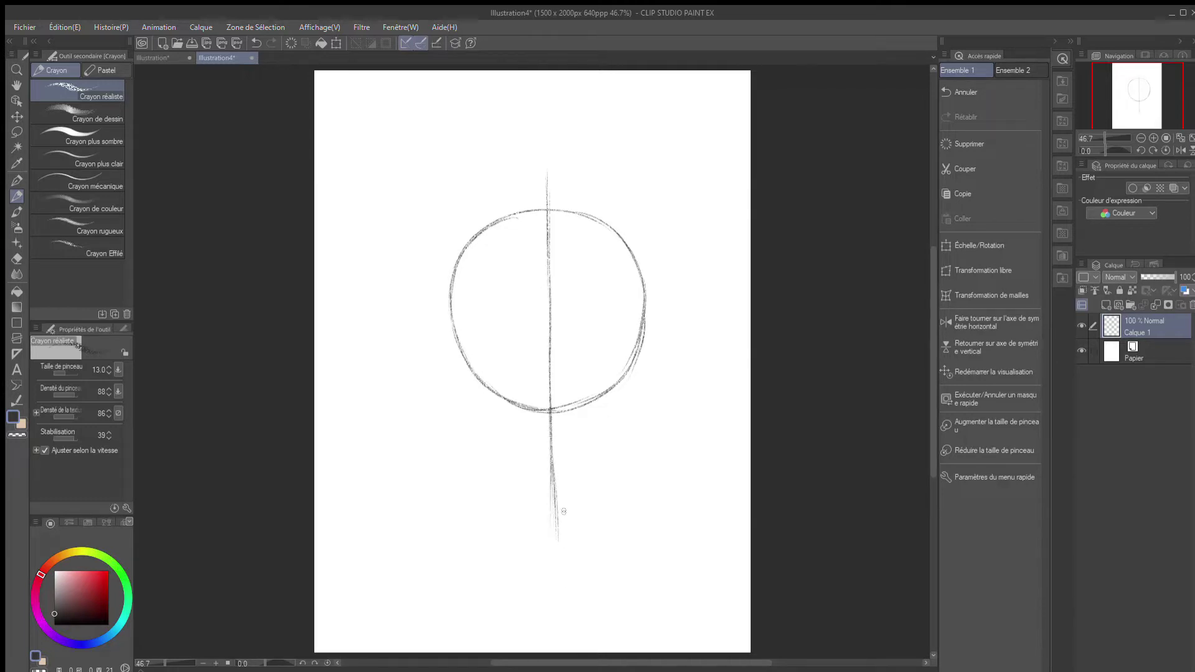
pyautogui.moveTo(551, 482); pyautogui.dragTo(554, 554)
pyautogui.moveTo(552, 508); pyautogui.dragTo(555, 561)
pyautogui.moveTo(554, 511); pyautogui.dragTo(556, 574)
pyautogui.moveTo(535, 495); pyautogui.dragTo(566, 495)
pyautogui.hotkey('ctrl', 'z')
pyautogui.hotkey('ctrl', 'z')
pyautogui.hotkey('ctrl', 'z')
pyautogui.moveTo(509, 188); pyautogui.dragTo(517, 591)
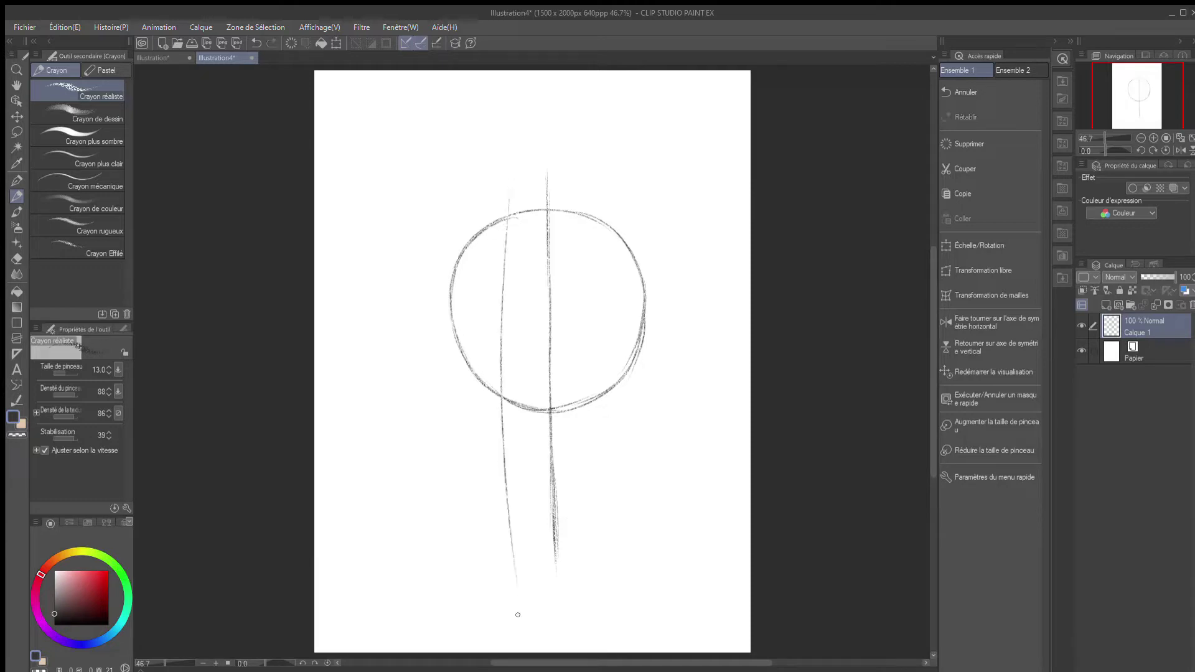
pyautogui.hotkey('ctrl', 'z')
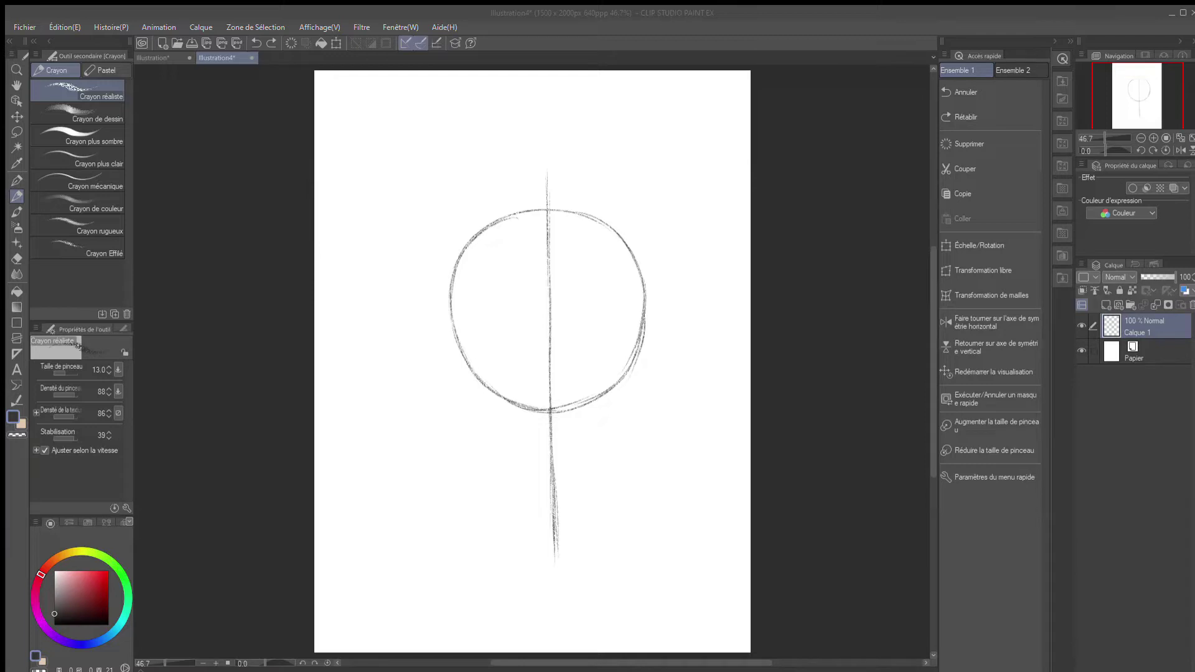
# Draw the horizontal eye guide line across the lower part of the circle, extending beyond both sides
pyautogui.moveTo(428, 352); pyautogui.dragTo(513, 347)
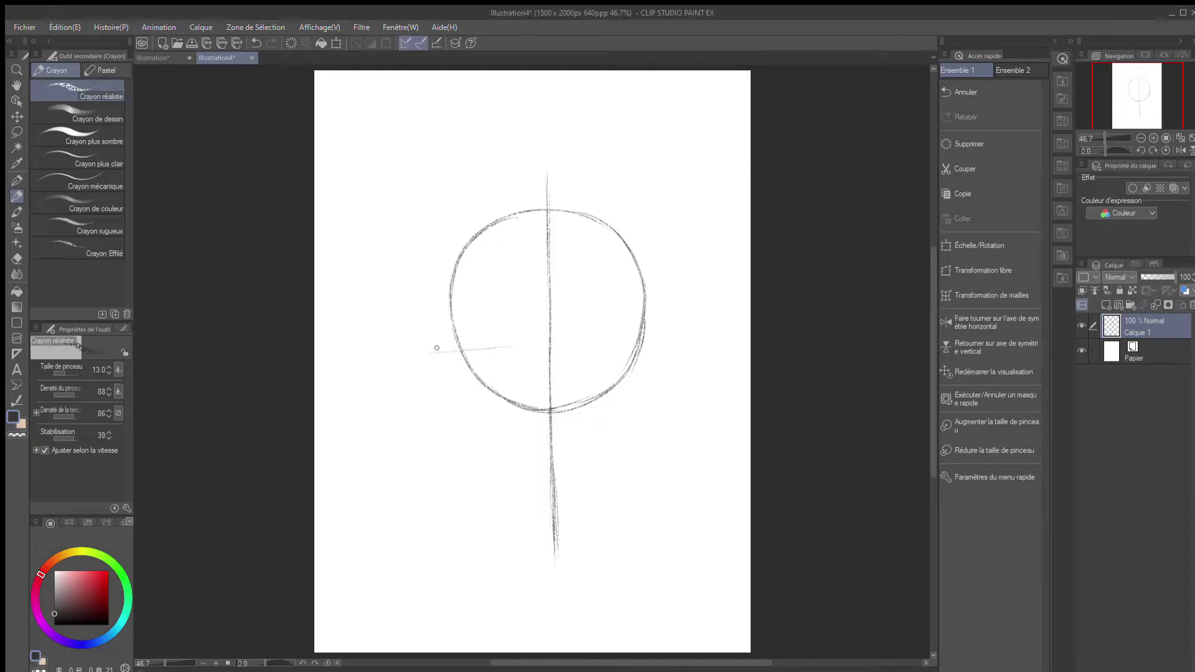
pyautogui.moveTo(427, 351); pyautogui.dragTo(669, 348)
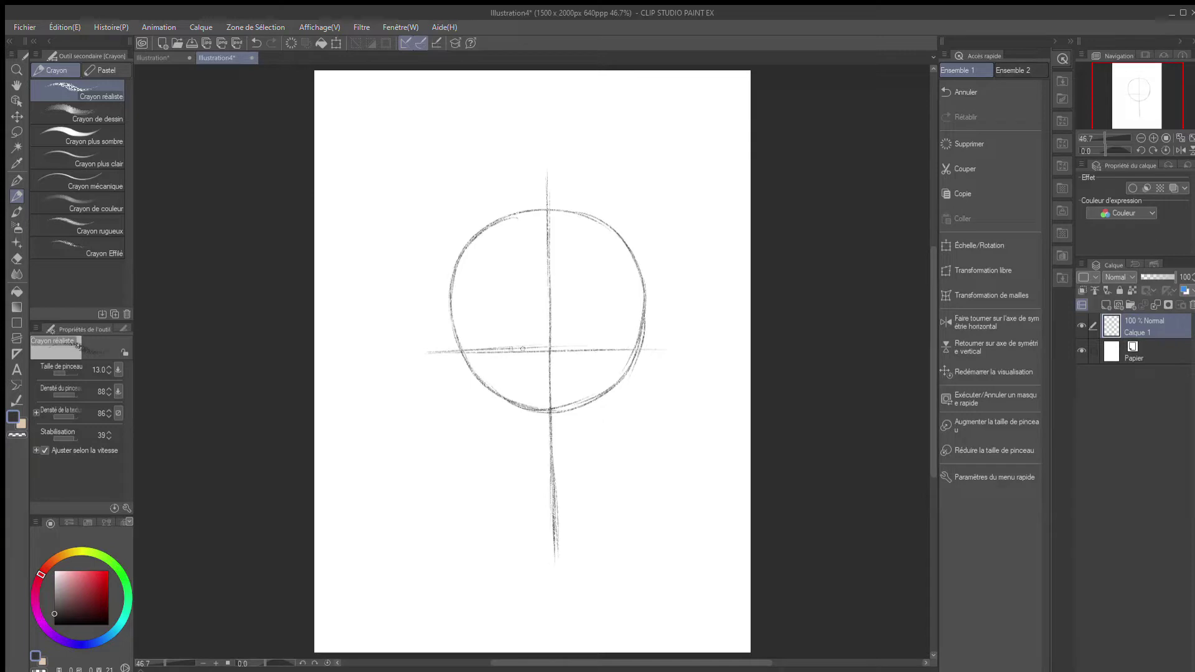
pyautogui.moveTo(405, 352); pyautogui.dragTo(693, 349)
pyautogui.moveTo(577, 351); pyautogui.dragTo(714, 347)
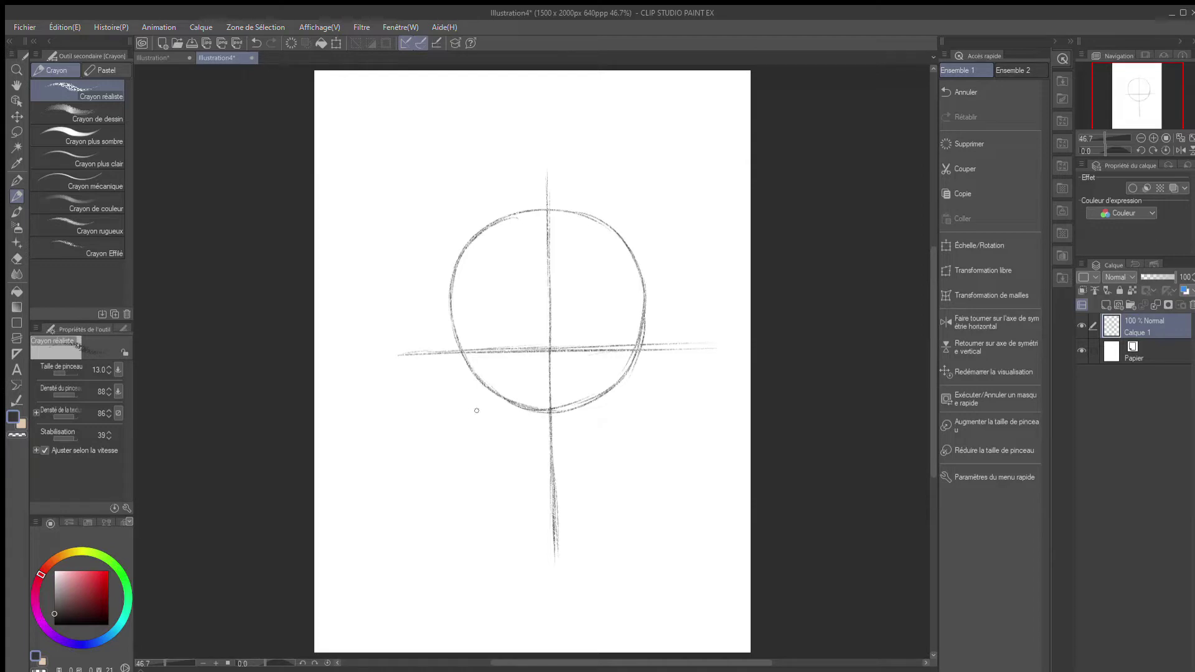
# Draw the horizontal nose guide line touching the bottom of the circle
pyautogui.moveTo(416, 411); pyautogui.dragTo(671, 399)
pyautogui.moveTo(401, 411); pyautogui.dragTo(716, 412)
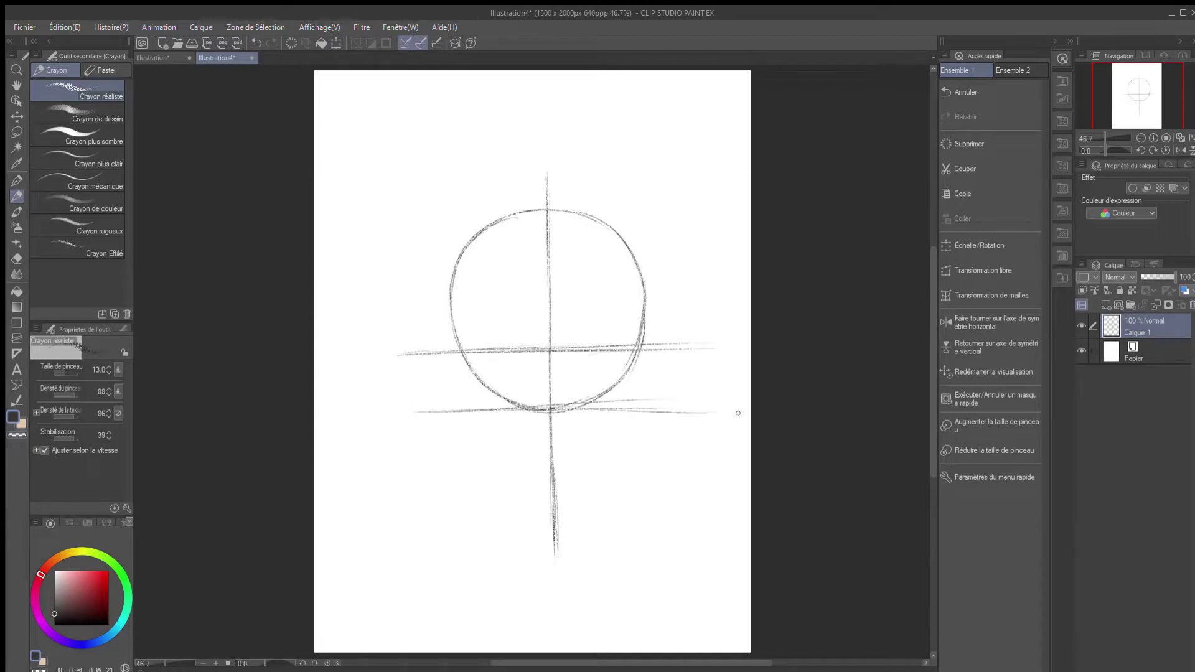
pyautogui.moveTo(607, 406); pyautogui.dragTo(590, 413)
pyautogui.moveTo(407, 412); pyautogui.dragTo(666, 407)
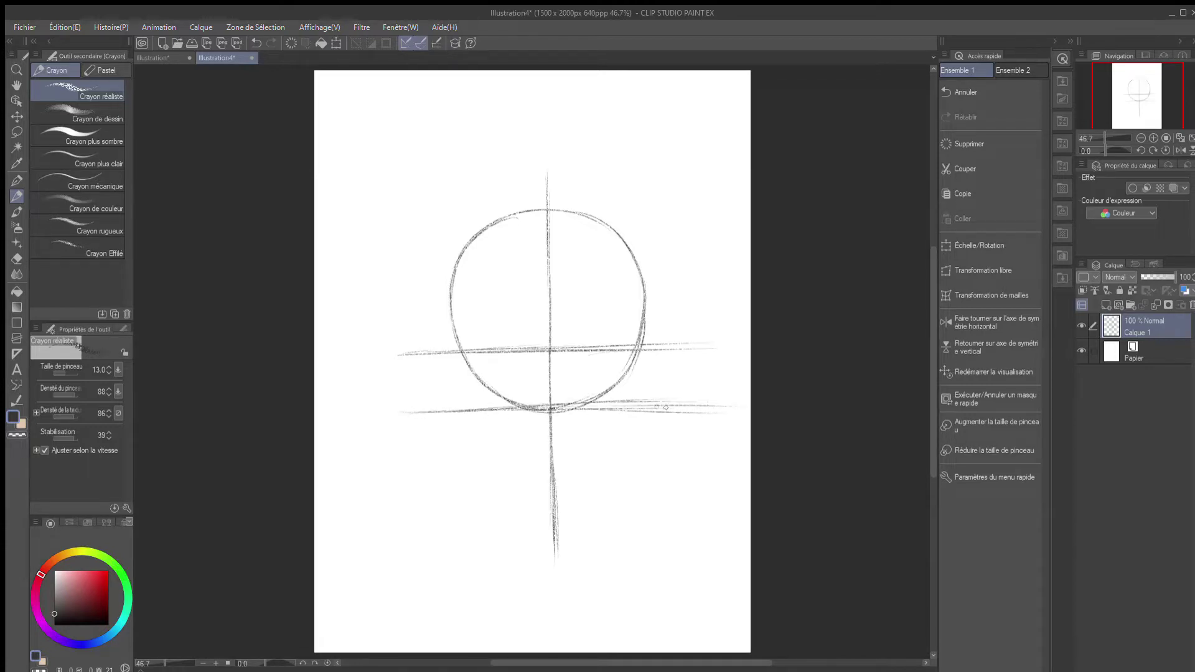
# Draw the horizontal chin guide line at an equal spacing below the nose line, and reinforce the nose line
pyautogui.moveTo(672, 356); pyautogui.dragTo(668, 464)
pyautogui.moveTo(421, 476); pyautogui.dragTo(657, 466)
pyautogui.moveTo(439, 476); pyautogui.dragTo(684, 471)
pyautogui.moveTo(416, 478); pyautogui.dragTo(709, 472)
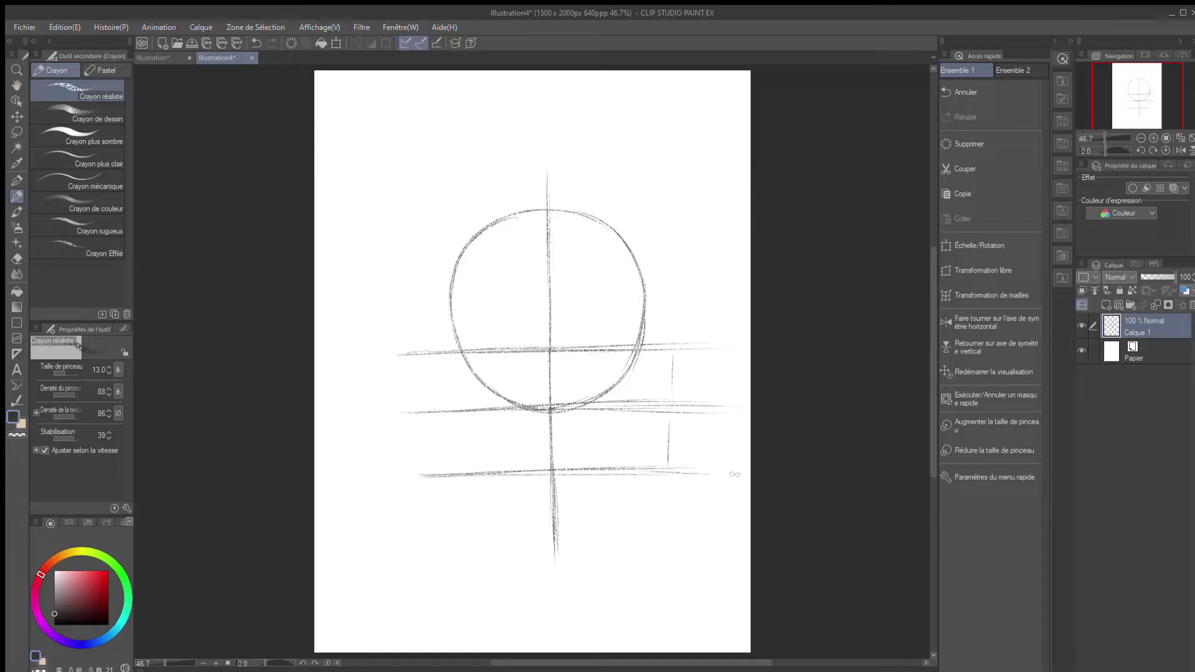
pyautogui.moveTo(412, 478); pyautogui.dragTo(594, 464)
pyautogui.hotkey('ctrl', 'z')
pyautogui.hotkey('ctrl', 'z')
pyautogui.moveTo(579, 411); pyautogui.dragTo(682, 402)
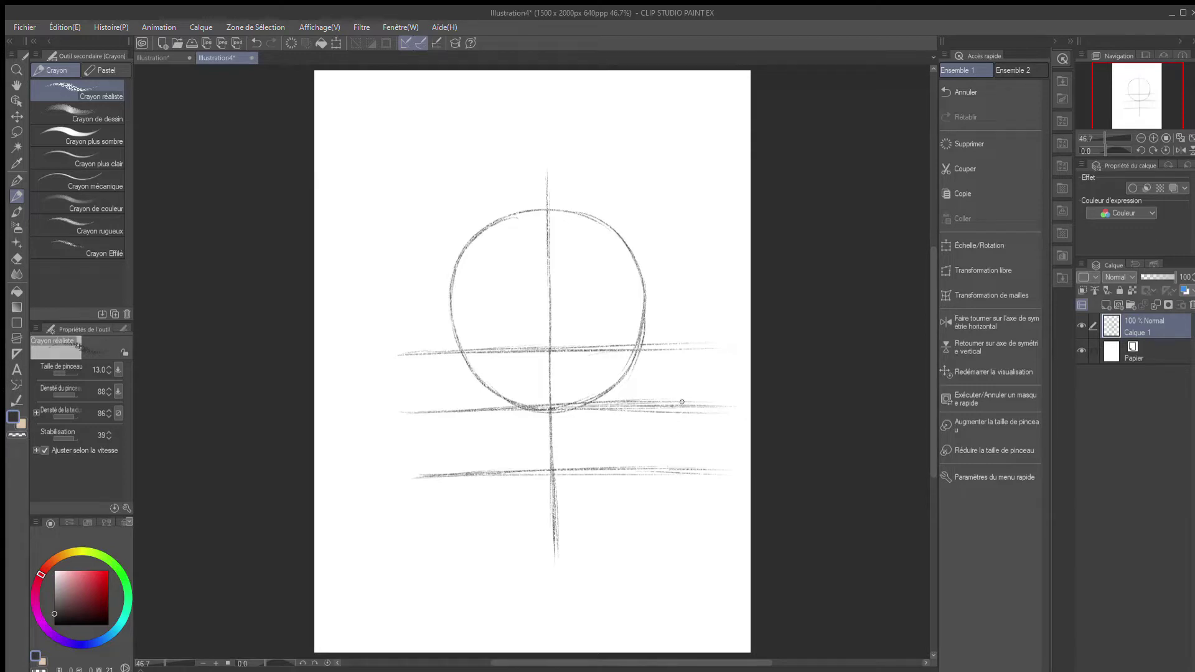
# Handwrite the labels Yeux, Nez and menton at the left ends of the three horizontal guide lines
pyautogui.moveTo(340, 341)
pyautogui.mouseDown()
pyautogui.moveTo(349, 369)
pyautogui.moveTo(381, 364)
pyautogui.moveTo(353, 422)
pyautogui.moveTo(364, 396)
pyautogui.mouseUp()
pyautogui.moveTo(367, 408); pyautogui.dragTo(372, 419)
pyautogui.moveTo(373, 405); pyautogui.dragTo(384, 420)
pyautogui.moveTo(347, 484); pyautogui.dragTo(389, 472)
pyautogui.moveTo(391, 477); pyautogui.dragTo(401, 486)
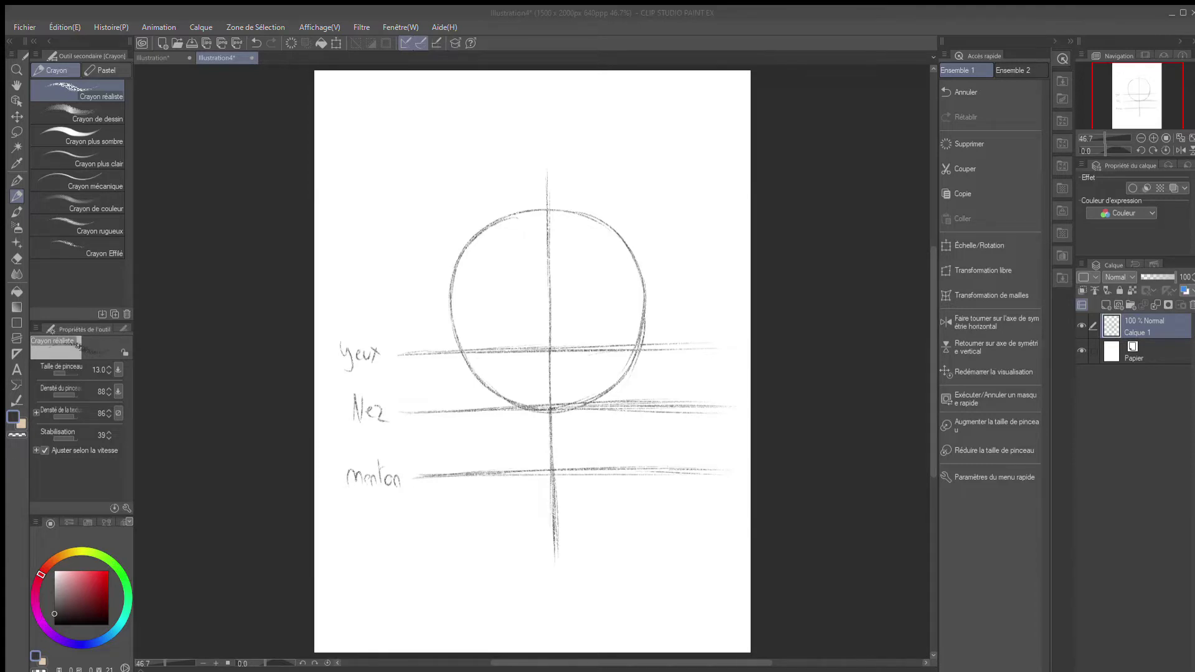
# Lower the guide layer Calque 1 to 34 % opacity and add a new layer above it for pencil drawing
pyautogui.click(686, 315)
pyautogui.scroll(2, 654, 353)
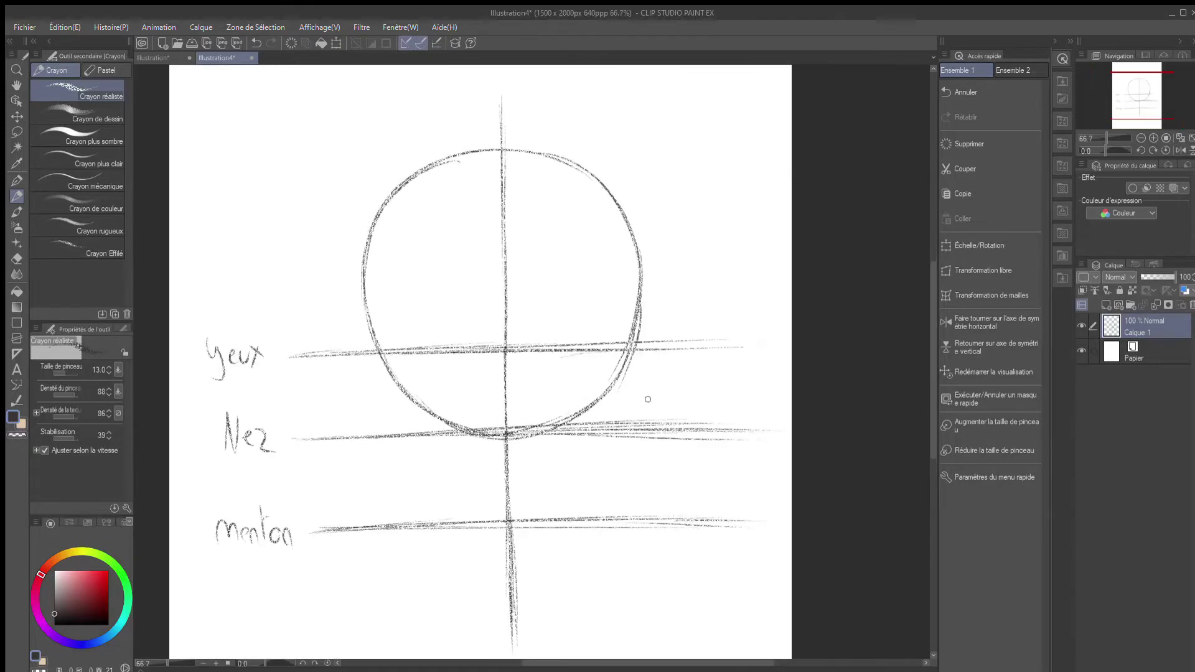
pyautogui.press('h')
pyautogui.moveTo(648, 399); pyautogui.dragTo(690, 362)
pyautogui.moveTo(1174, 277); pyautogui.dragTo(1153, 277)
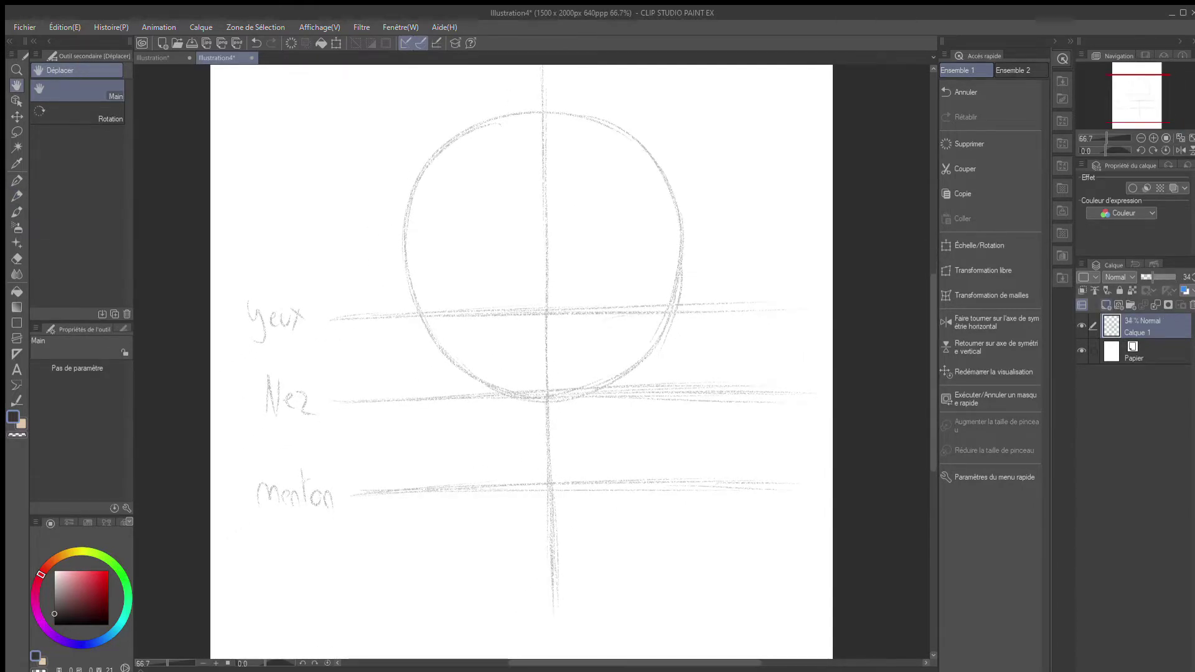
pyautogui.hotkey('ctrl', 'shift', 'n')
pyautogui.press('p')
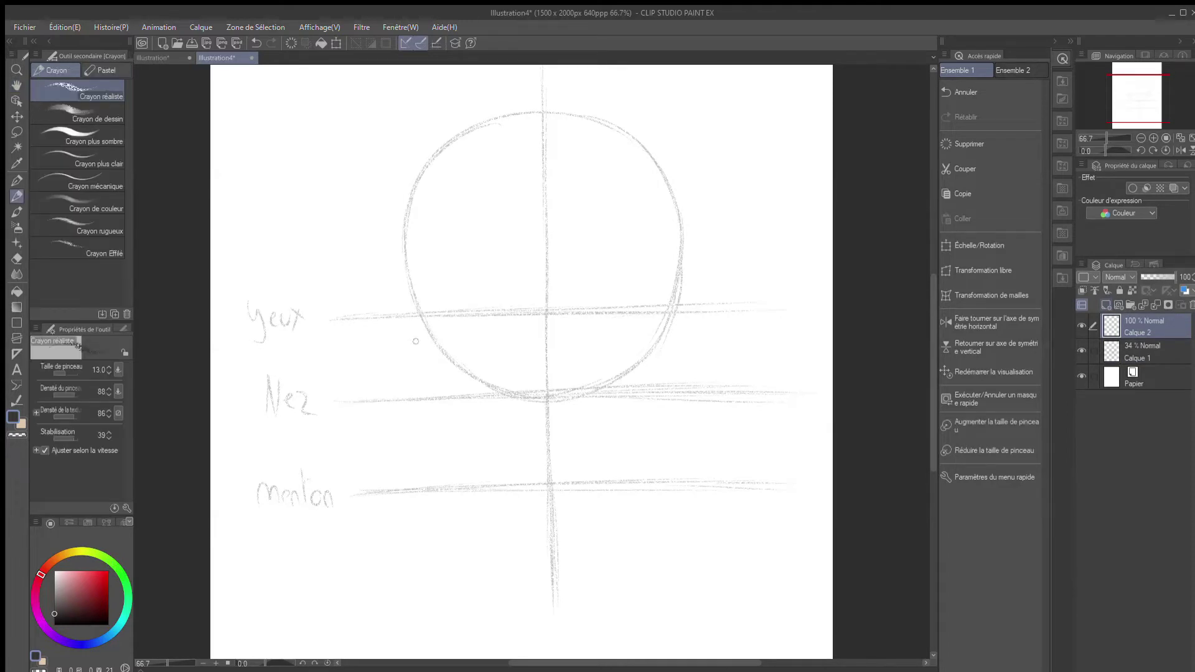
# Draw the left face contour from the eye line through the cheek at nose level down to the chin
pyautogui.moveTo(417, 319); pyautogui.dragTo(438, 388)
pyautogui.moveTo(416, 320); pyautogui.dragTo(442, 397)
pyautogui.moveTo(412, 315); pyautogui.dragTo(445, 402)
pyautogui.moveTo(443, 398); pyautogui.dragTo(489, 452)
pyautogui.moveTo(443, 402); pyautogui.dragTo(515, 473)
pyautogui.moveTo(463, 429); pyautogui.dragTo(532, 483)
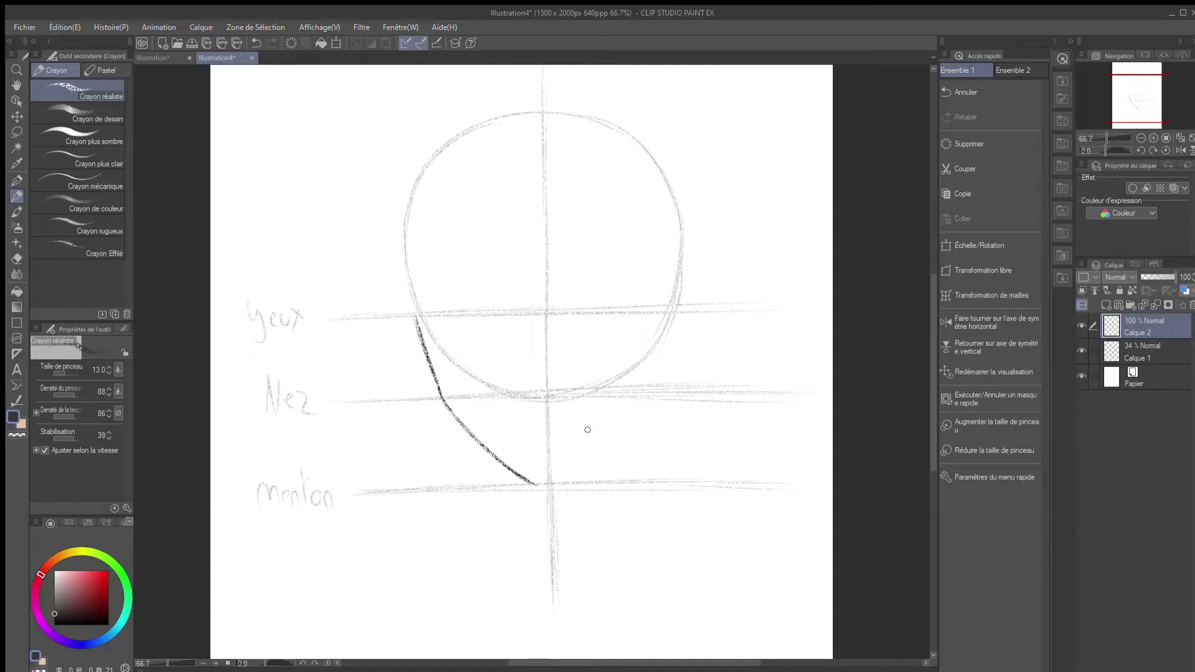
# Round off the chin and draw the right jaw contour up to the eye line, mirroring the left side
pyautogui.moveTo(534, 485); pyautogui.dragTo(566, 481)
pyautogui.hotkey('ctrl', 'z')
pyautogui.moveTo(566, 483)
pyautogui.mouseDown()
pyautogui.moveTo(651, 400)
pyautogui.moveTo(689, 292)
pyautogui.mouseUp()
pyautogui.hotkey('ctrl', 'z')
pyautogui.moveTo(557, 487)
pyautogui.mouseDown()
pyautogui.moveTo(647, 404)
pyautogui.moveTo(572, 478)
pyautogui.mouseUp()
pyautogui.moveTo(650, 395); pyautogui.dragTo(579, 475)
pyautogui.moveTo(636, 418); pyautogui.dragTo(653, 394)
pyautogui.moveTo(674, 308)
pyautogui.mouseDown()
pyautogui.moveTo(651, 387)
pyautogui.moveTo(673, 309)
pyautogui.moveTo(651, 374)
pyautogui.moveTo(592, 469)
pyautogui.mouseUp()
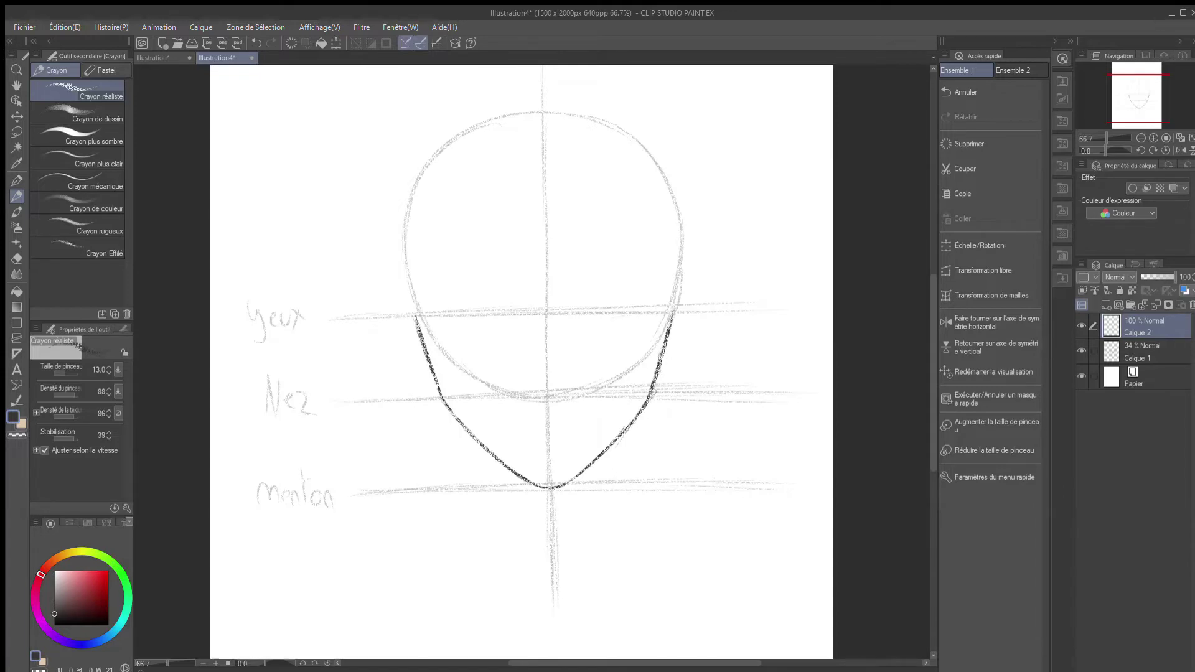
# Clean up and darken the right face contour between the eye line and the chin
pyautogui.press('e')
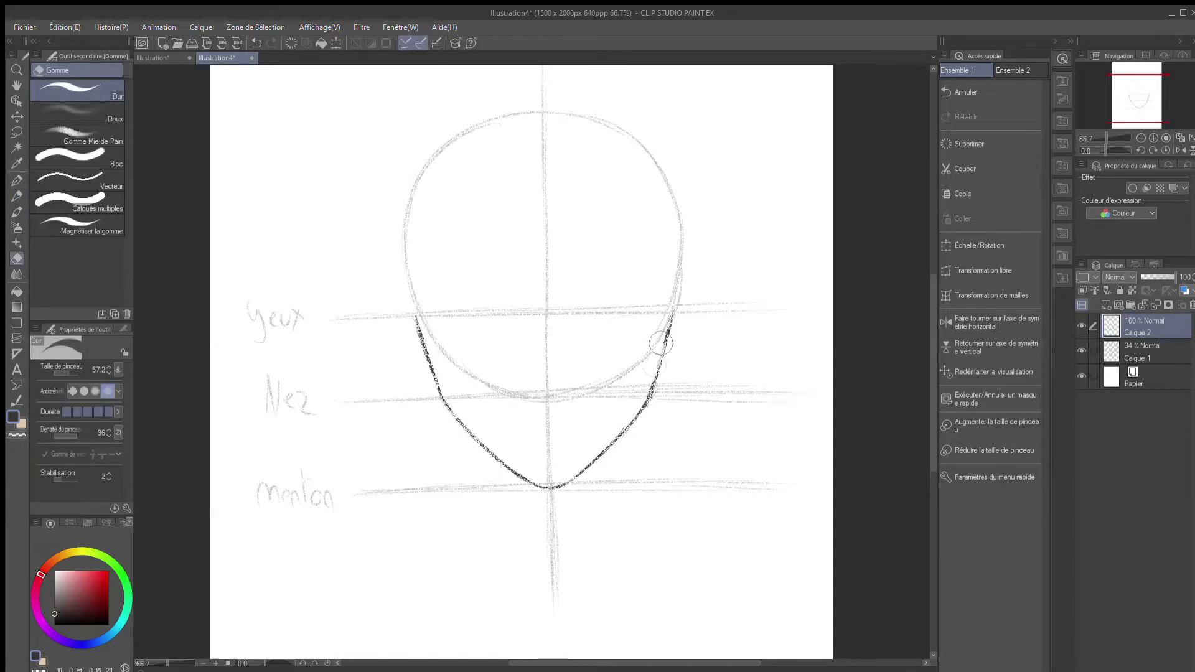
pyautogui.press('p')
pyautogui.moveTo(675, 316); pyautogui.dragTo(657, 383)
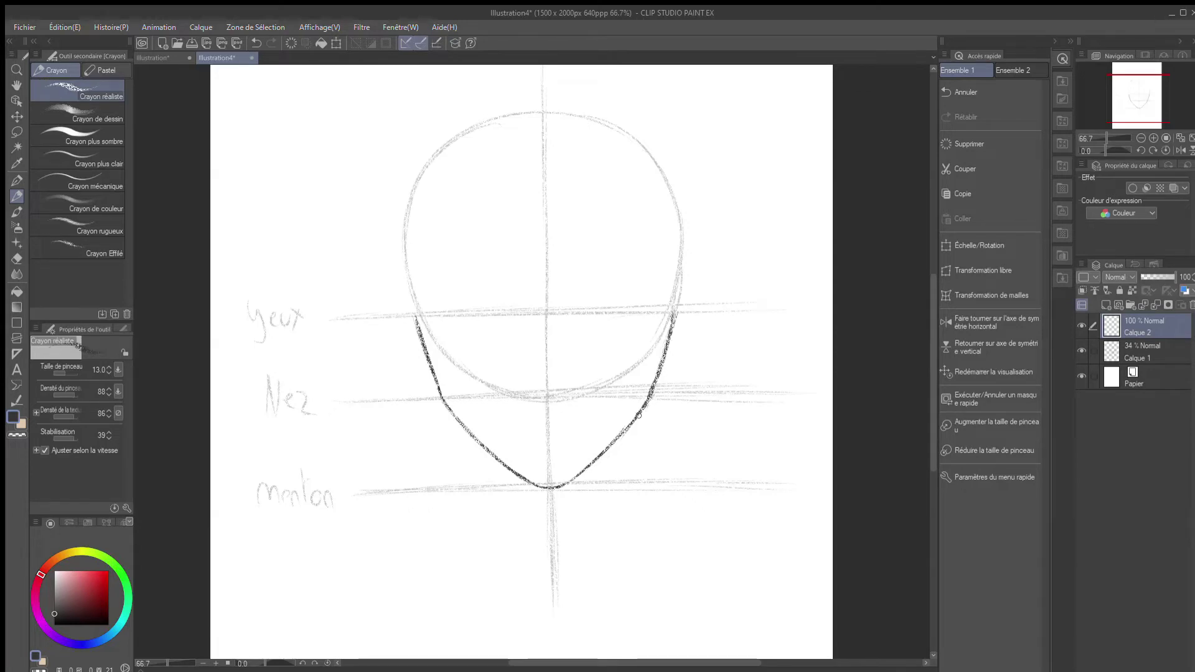
pyautogui.press('e')
pyautogui.press('p')
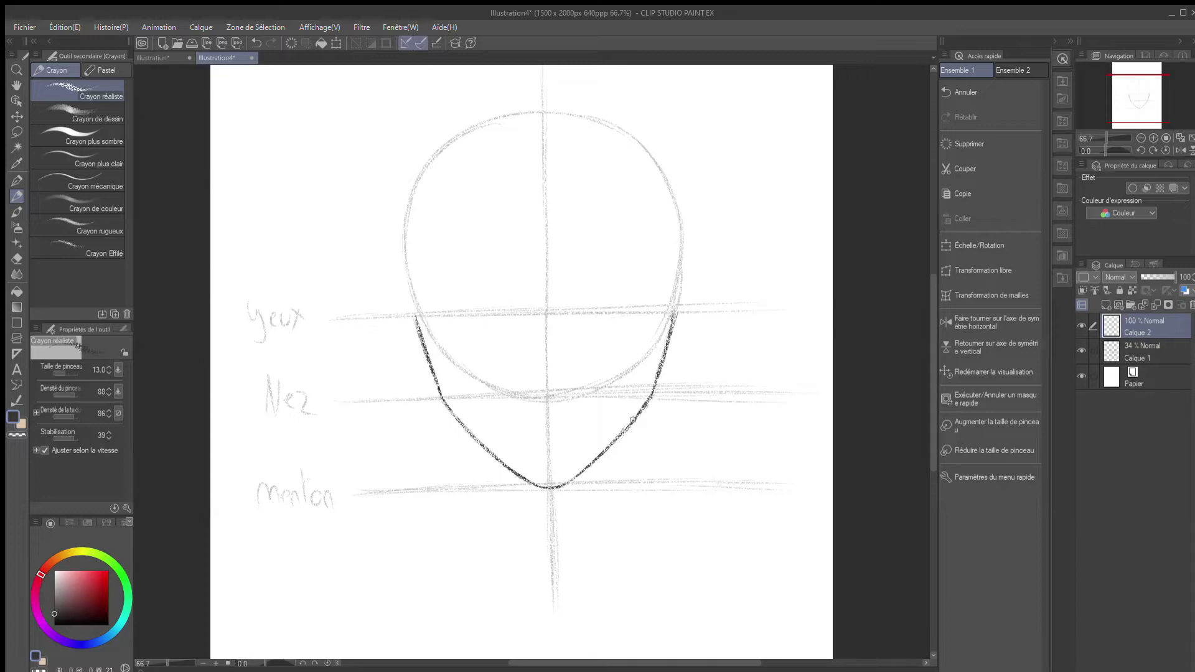
pyautogui.moveTo(658, 366); pyautogui.dragTo(648, 396)
pyautogui.hotkey('ctrl', 'z')
pyautogui.moveTo(672, 317)
pyautogui.mouseDown()
pyautogui.moveTo(645, 411)
pyautogui.moveTo(586, 466)
pyautogui.mouseUp()
pyautogui.press('e')
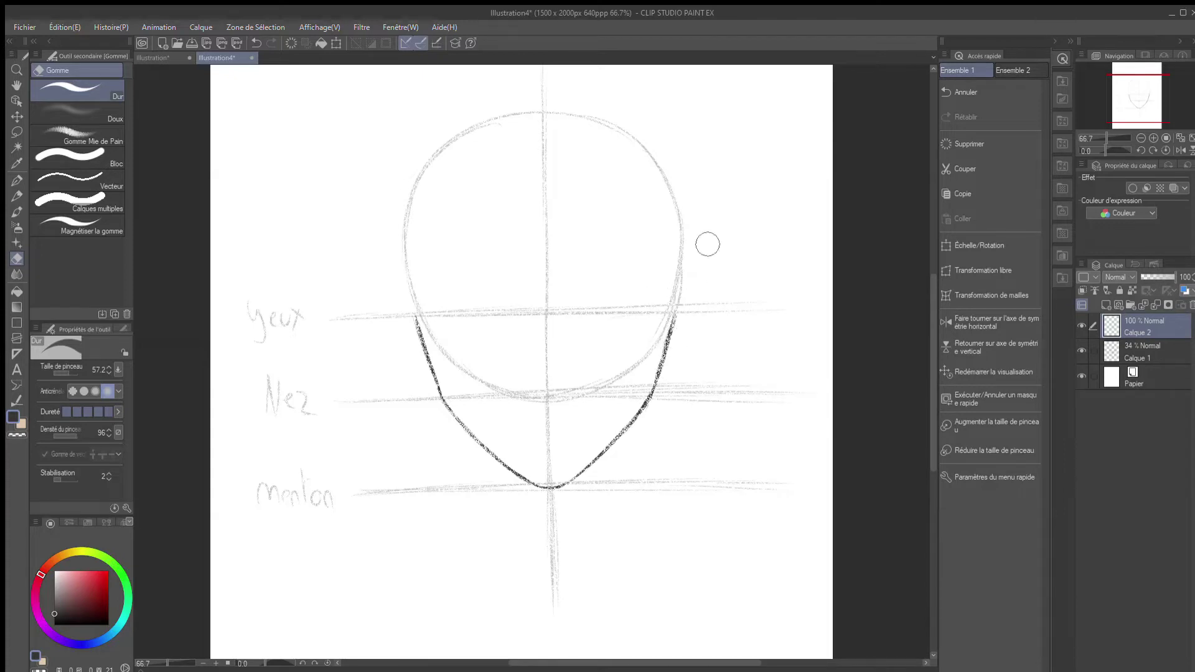
# Draw the left neck line curving down from the jaw, undoing the stray strokes beside it
pyautogui.press('p')
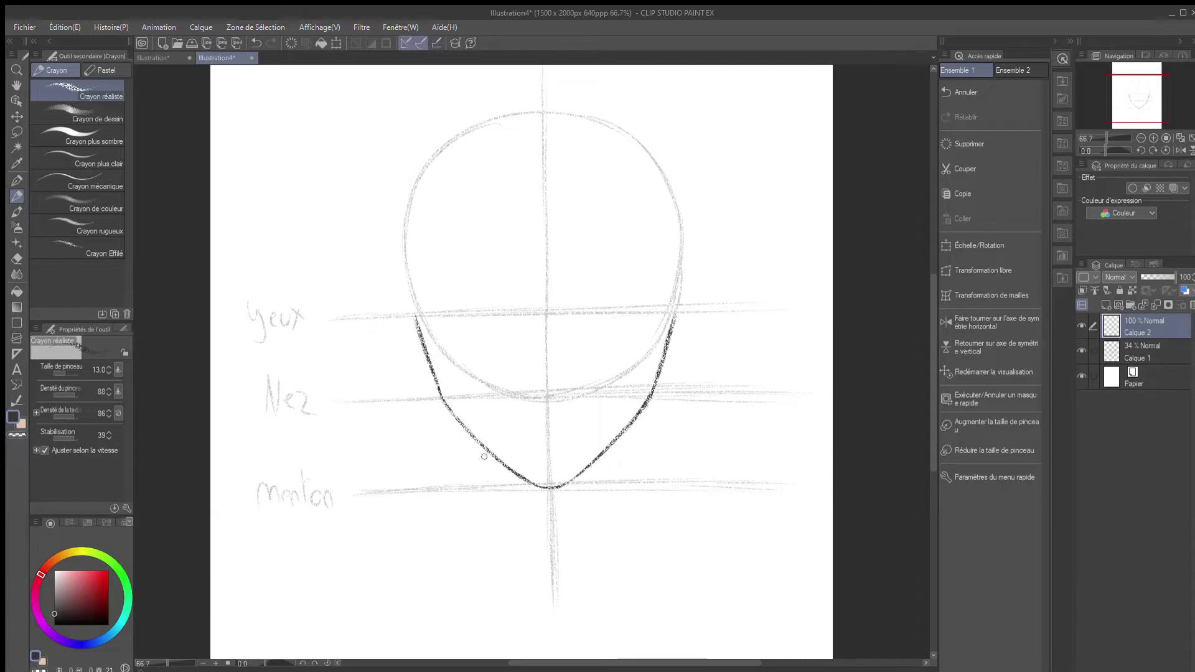
pyautogui.moveTo(482, 447); pyautogui.dragTo(490, 491)
pyautogui.moveTo(509, 452); pyautogui.dragTo(540, 472)
pyautogui.hotkey('ctrl', 'z')
pyautogui.moveTo(480, 450)
pyautogui.mouseDown()
pyautogui.moveTo(493, 491)
pyautogui.moveTo(475, 544)
pyautogui.mouseUp()
pyautogui.moveTo(467, 452)
pyautogui.mouseDown()
pyautogui.moveTo(472, 509)
pyautogui.moveTo(479, 499)
pyautogui.mouseUp()
pyautogui.hotkey('ctrl', 'z')
pyautogui.hotkey('ctrl', 'z')
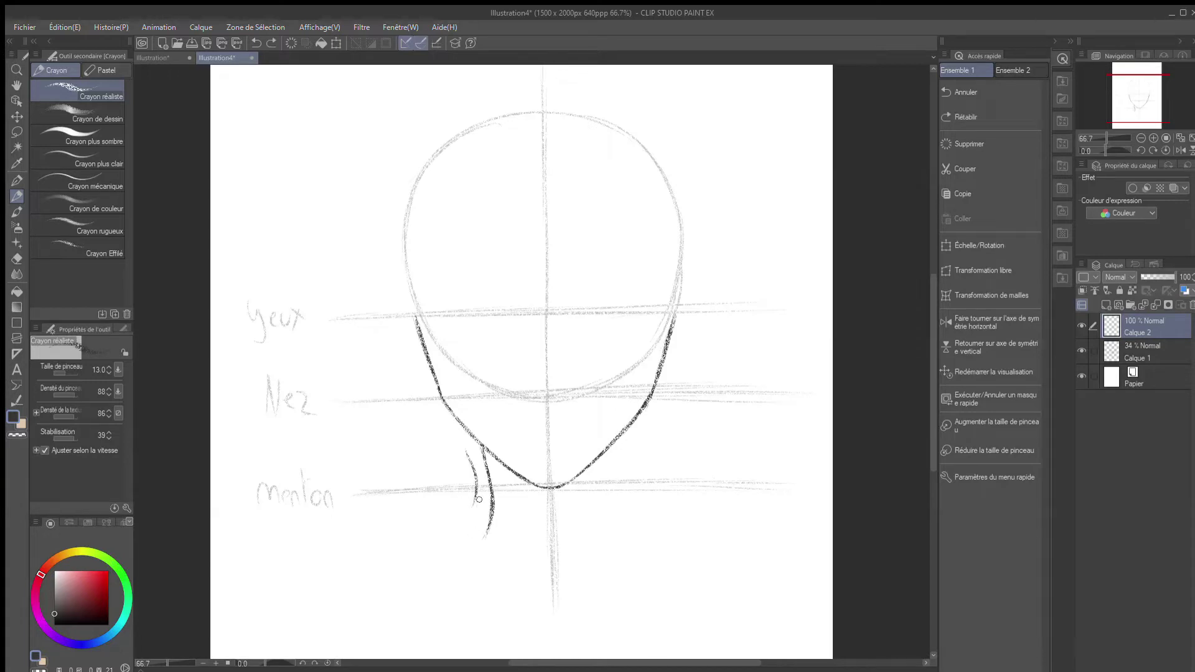
pyautogui.click(482, 454)
pyautogui.moveTo(622, 435)
pyautogui.mouseDown()
pyautogui.moveTo(619, 525)
pyautogui.moveTo(655, 549)
pyautogui.mouseUp()
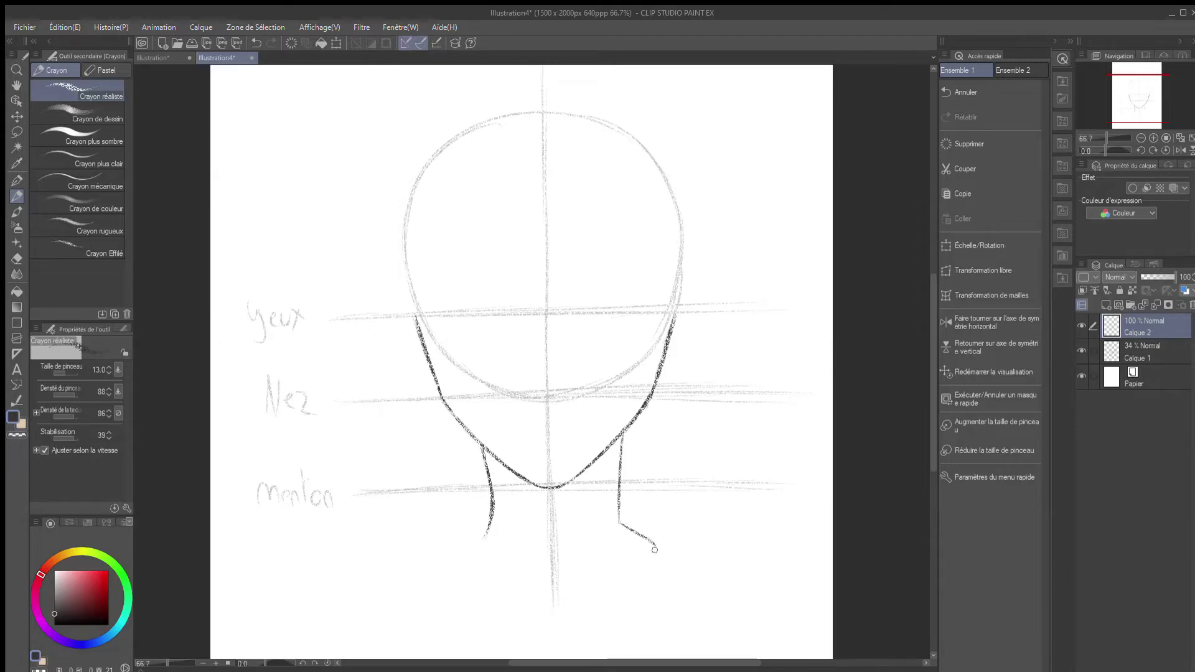
pyautogui.hotkey('ctrl', 'z')
pyautogui.hotkey('ctrl', 'z')
# Extend the left neck line down from the jaw and draw the matching curved right neck line
pyautogui.click(475, 453)
pyautogui.moveTo(490, 509); pyautogui.dragTo(480, 546)
pyautogui.moveTo(480, 445); pyautogui.dragTo(485, 536)
pyautogui.moveTo(622, 429)
pyautogui.mouseDown()
pyautogui.moveTo(613, 487)
pyautogui.moveTo(618, 443)
pyautogui.moveTo(622, 528)
pyautogui.moveTo(615, 508)
pyautogui.moveTo(630, 539)
pyautogui.mouseUp()
pyautogui.moveTo(615, 499); pyautogui.dragTo(632, 543)
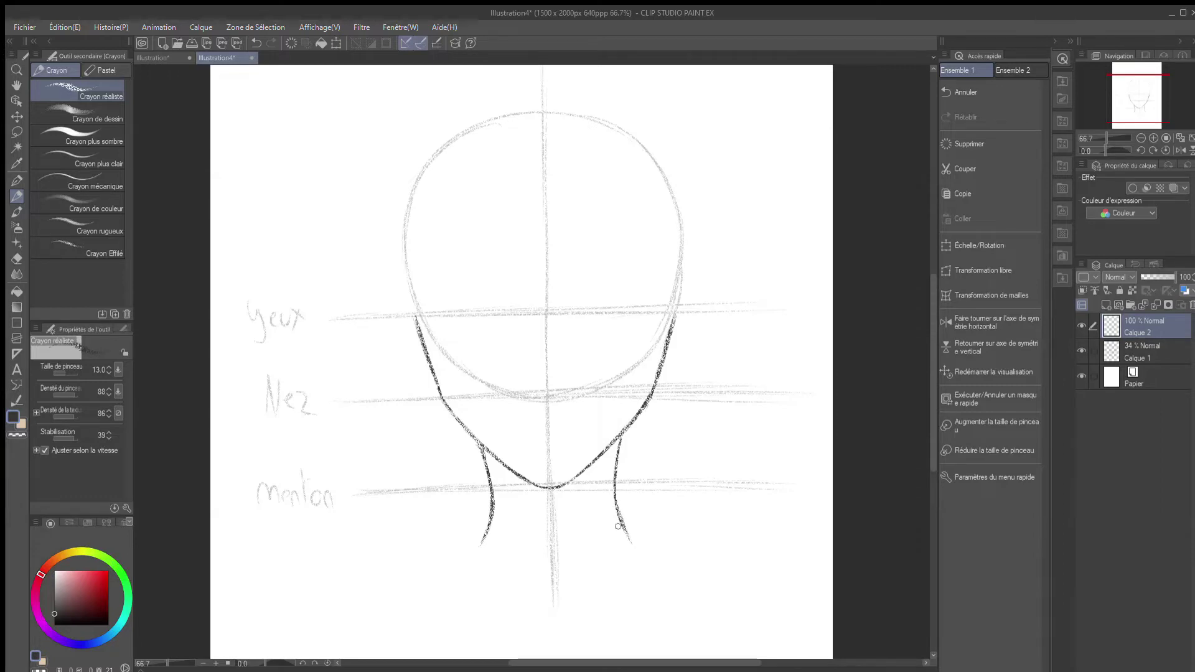
# Darken both neck lines and add short strokes at their bases for the start of the shoulders
pyautogui.moveTo(487, 526); pyautogui.dragTo(475, 553)
pyautogui.moveTo(618, 515); pyautogui.dragTo(631, 541)
pyautogui.moveTo(621, 436)
pyautogui.mouseDown()
pyautogui.moveTo(629, 540)
pyautogui.moveTo(623, 524)
pyautogui.moveTo(638, 549)
pyautogui.mouseUp()
pyautogui.moveTo(484, 540); pyautogui.dragTo(457, 555)
pyautogui.moveTo(635, 539); pyautogui.dragTo(672, 551)
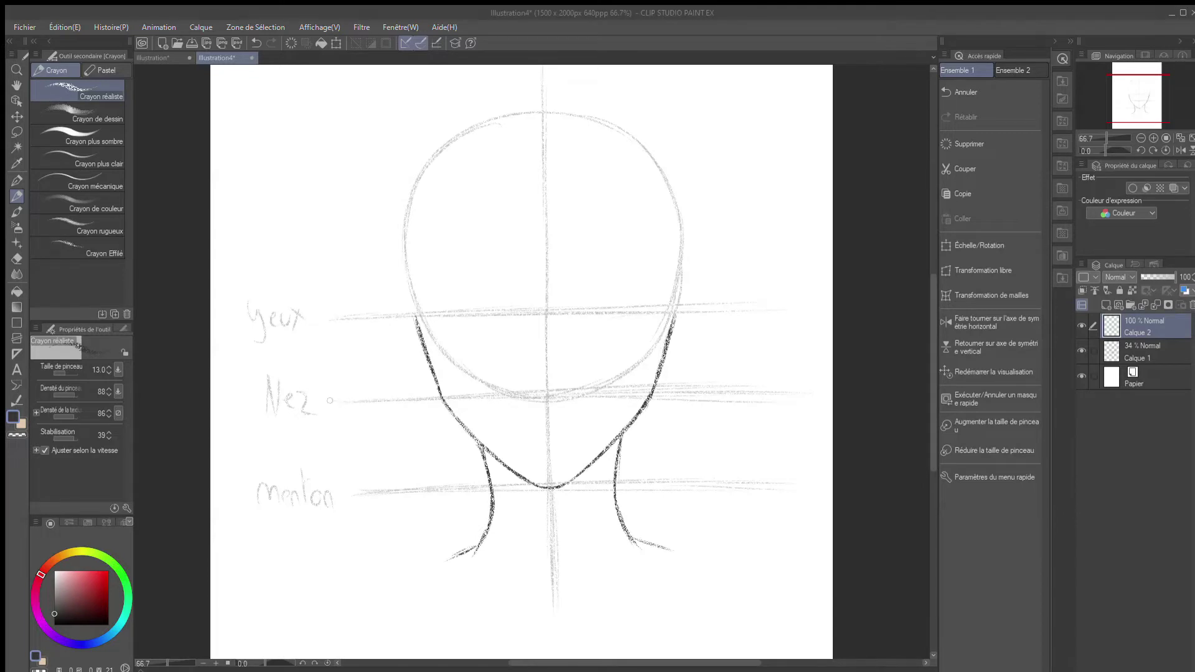
# Mark the left ends of the nose and chin guides and sketch the mouth as two short strokes midway between them
pyautogui.moveTo(334, 398); pyautogui.dragTo(358, 398)
pyautogui.moveTo(347, 491); pyautogui.dragTo(375, 492)
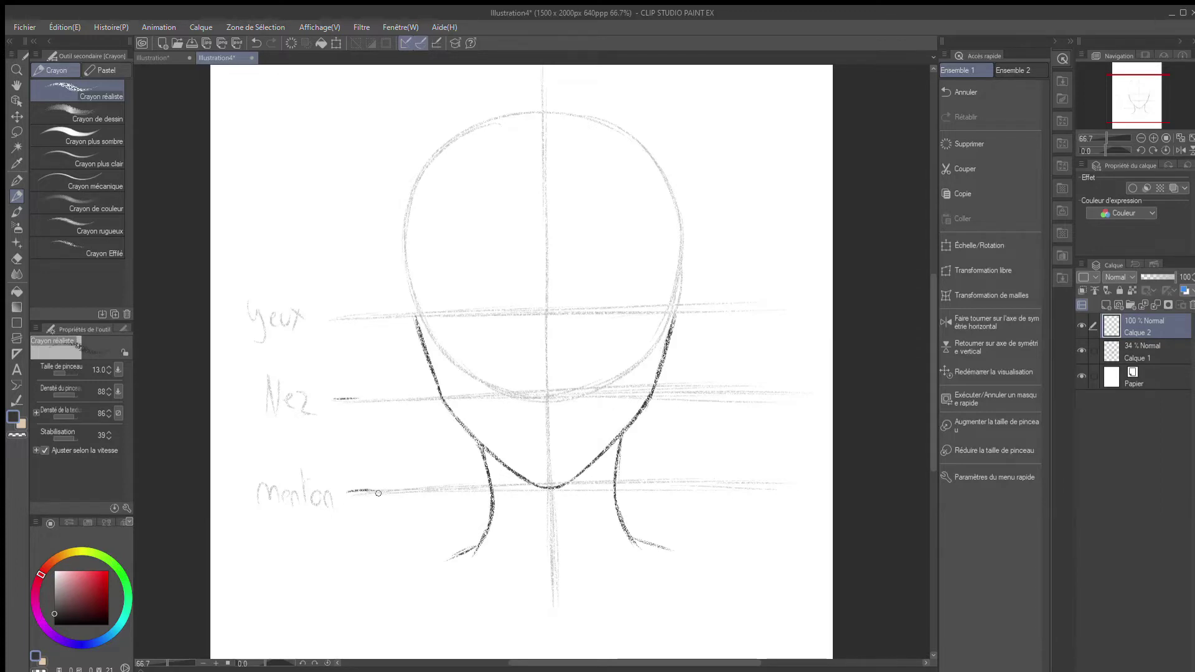
pyautogui.moveTo(711, 393); pyautogui.dragTo(707, 474)
pyautogui.moveTo(360, 447); pyautogui.dragTo(457, 443)
pyautogui.moveTo(531, 438); pyautogui.dragTo(748, 428)
pyautogui.hotkey('ctrl', 'z')
pyautogui.hotkey('ctrl', 'z')
pyautogui.scroll(1, 532, 436)
pyautogui.moveTo(490, 446); pyautogui.dragTo(616, 440)
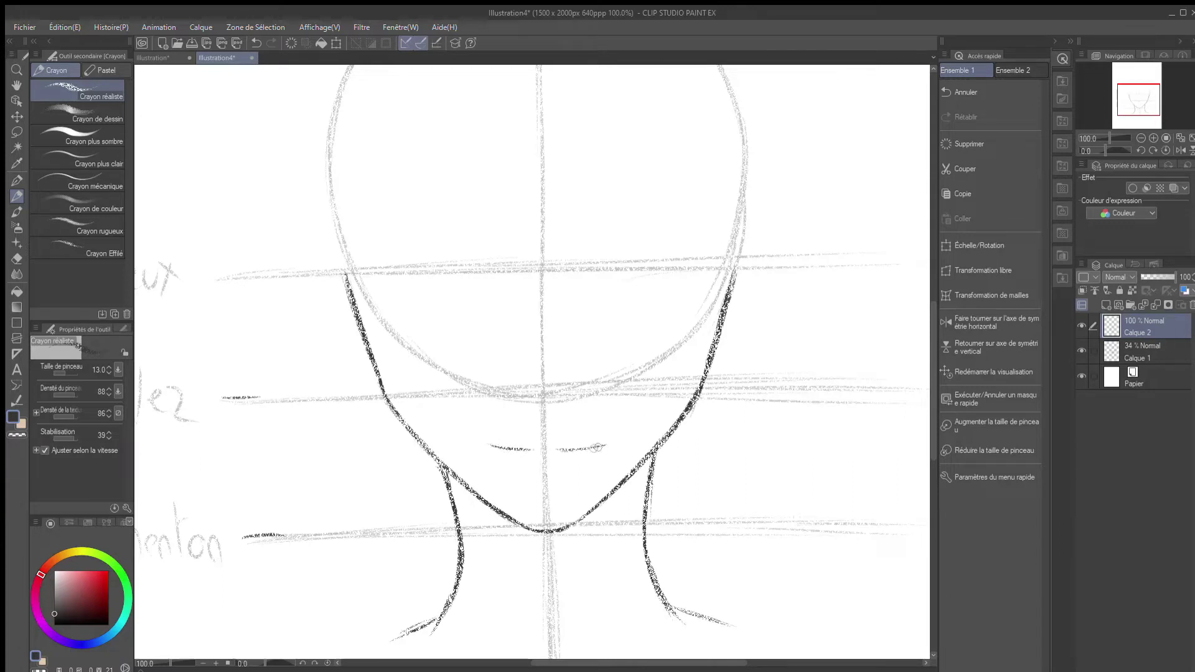
# Refine the outer ends of the mouth and add a short horizontal stroke beneath it for the lower lip
pyautogui.moveTo(469, 401)
pyautogui.mouseDown()
pyautogui.moveTo(528, 425)
pyautogui.moveTo(607, 392)
pyautogui.mouseUp()
pyautogui.hotkey('ctrl', 'z')
pyautogui.moveTo(490, 445); pyautogui.dragTo(495, 446)
pyautogui.moveTo(540, 478); pyautogui.dragTo(555, 477)
# Lasso the mouth and lower-lip stroke, shift them up slightly on the face, and clear the selection
pyautogui.press('m')
pyautogui.moveTo(620, 450)
pyautogui.mouseDown()
pyautogui.moveTo(477, 481)
pyautogui.moveTo(626, 423)
pyautogui.moveTo(619, 450)
pyautogui.mouseUp()
pyautogui.press('k')
pyautogui.moveTo(546, 447); pyautogui.dragTo(546, 444)
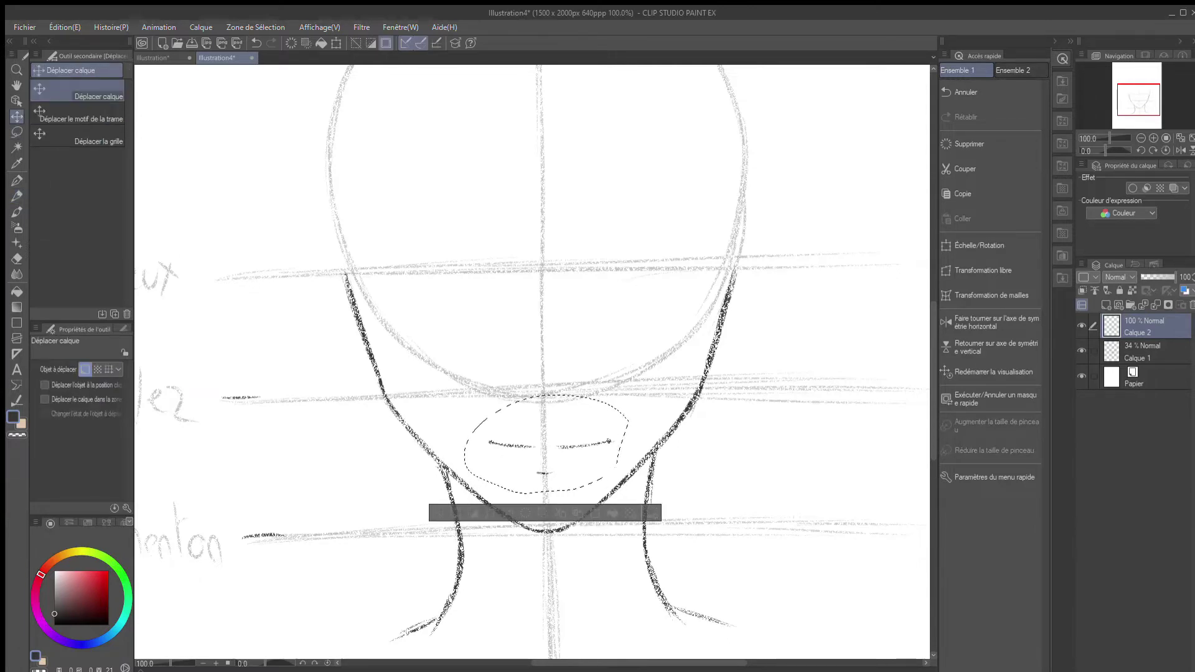
pyautogui.hotkey('ctrl', 'd')
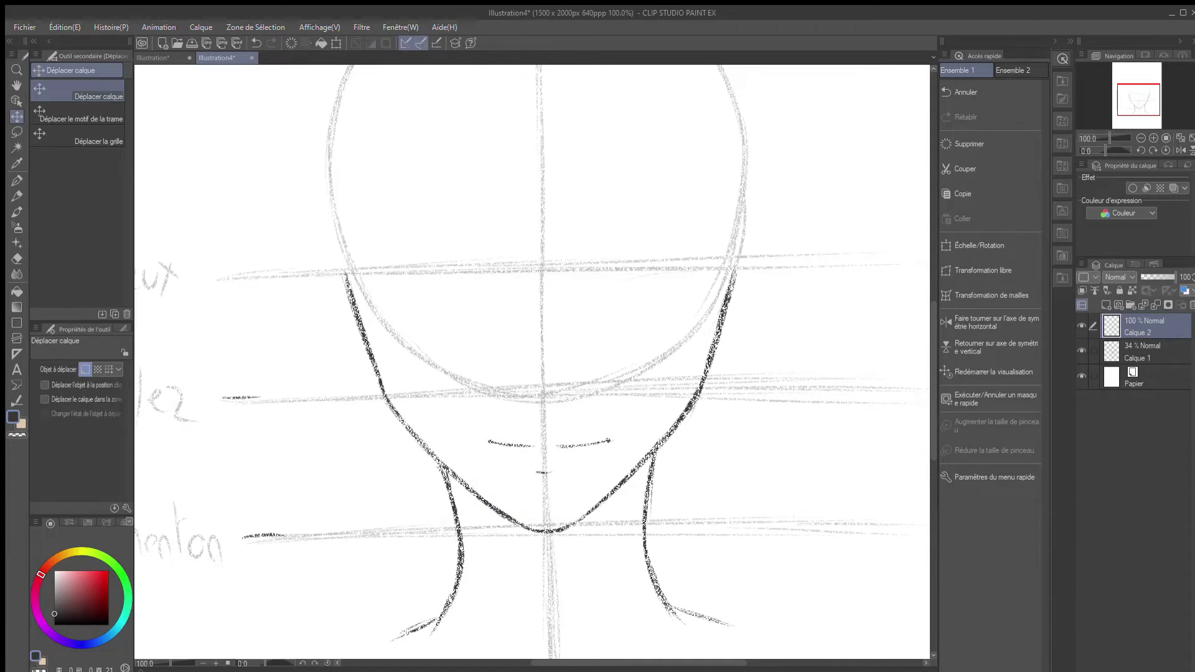
# Sketch the nose with two short slanted strokes on the nose guide and a curved bridge line left of the centre line
pyautogui.press('p')
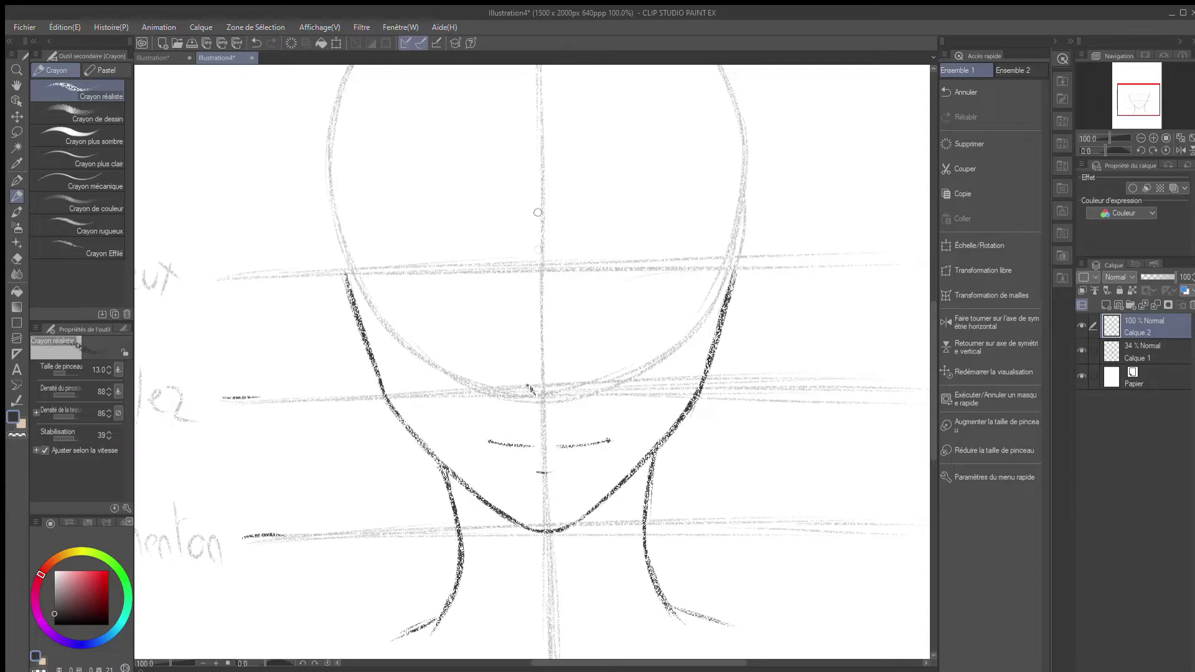
pyautogui.moveTo(542, 160); pyautogui.dragTo(551, 529)
pyautogui.hotkey('ctrl', 'z')
pyautogui.moveTo(549, 397); pyautogui.dragTo(557, 387)
pyautogui.moveTo(532, 385); pyautogui.dragTo(554, 389)
pyautogui.hotkey('ctrl', 'z')
pyautogui.hotkey('ctrl', 'z')
pyautogui.moveTo(536, 395)
pyautogui.mouseDown()
pyautogui.moveTo(529, 387)
pyautogui.moveTo(558, 386)
pyautogui.mouseUp()
pyautogui.moveTo(514, 303); pyautogui.dragTo(526, 350)
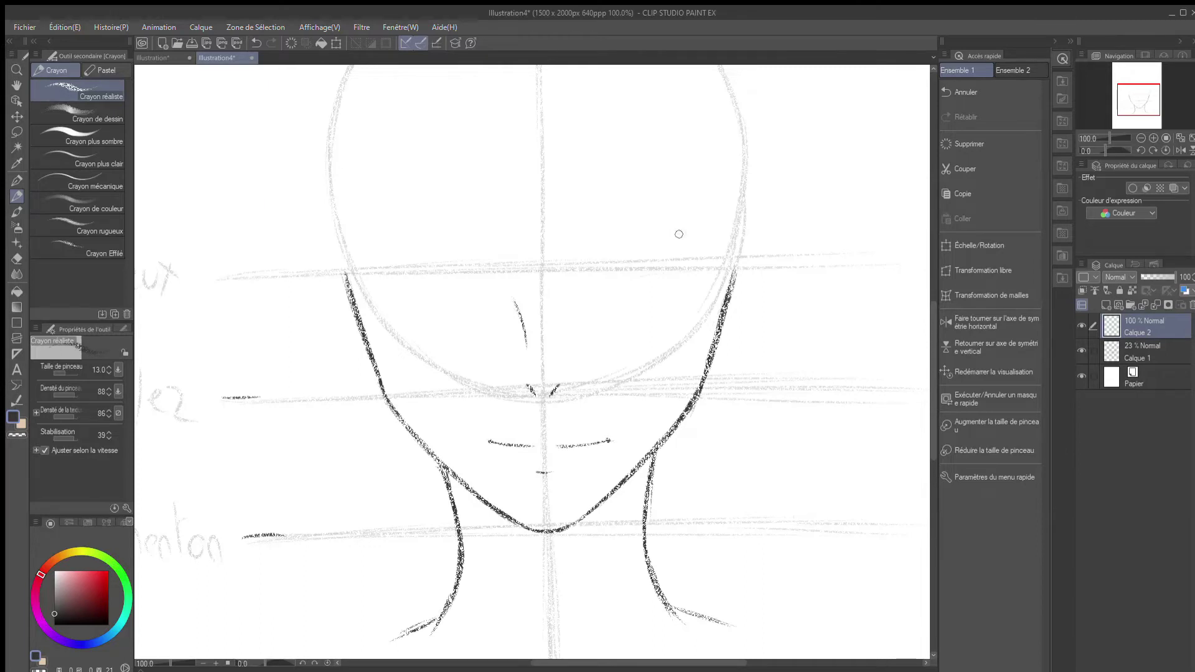
pyautogui.moveTo(697, 219); pyautogui.dragTo(355, 278)
pyautogui.moveTo(423, 323)
pyautogui.mouseDown()
pyautogui.moveTo(686, 309)
pyautogui.moveTo(723, 205)
pyautogui.moveTo(496, 190)
pyautogui.mouseUp()
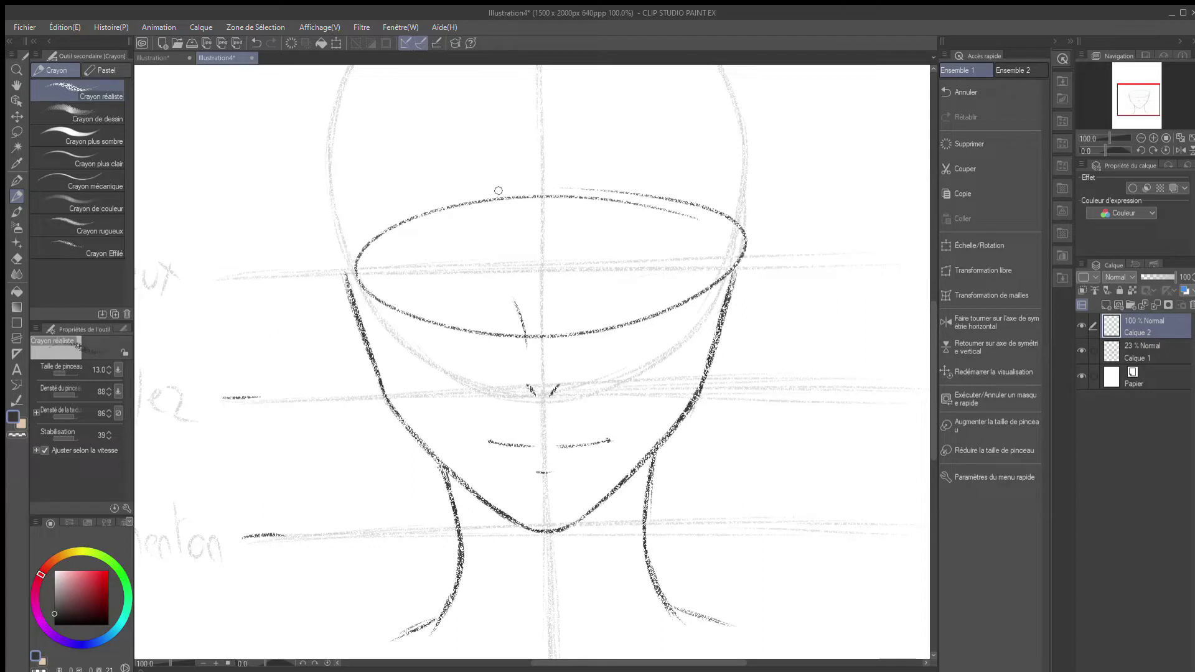
pyautogui.hotkey('ctrl', 'z')
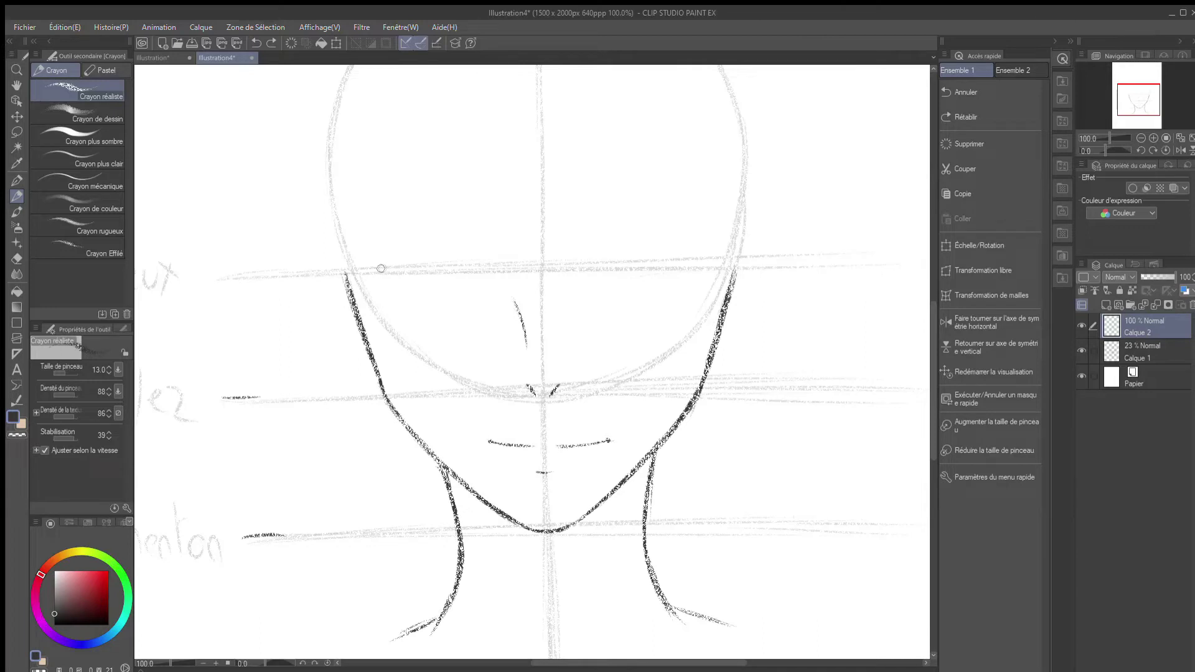
pyautogui.moveTo(376, 269); pyautogui.dragTo(452, 266)
pyautogui.hotkey('ctrl', 'z')
pyautogui.moveTo(425, 252)
pyautogui.mouseDown()
pyautogui.moveTo(438, 315)
pyautogui.moveTo(410, 252)
pyautogui.mouseUp()
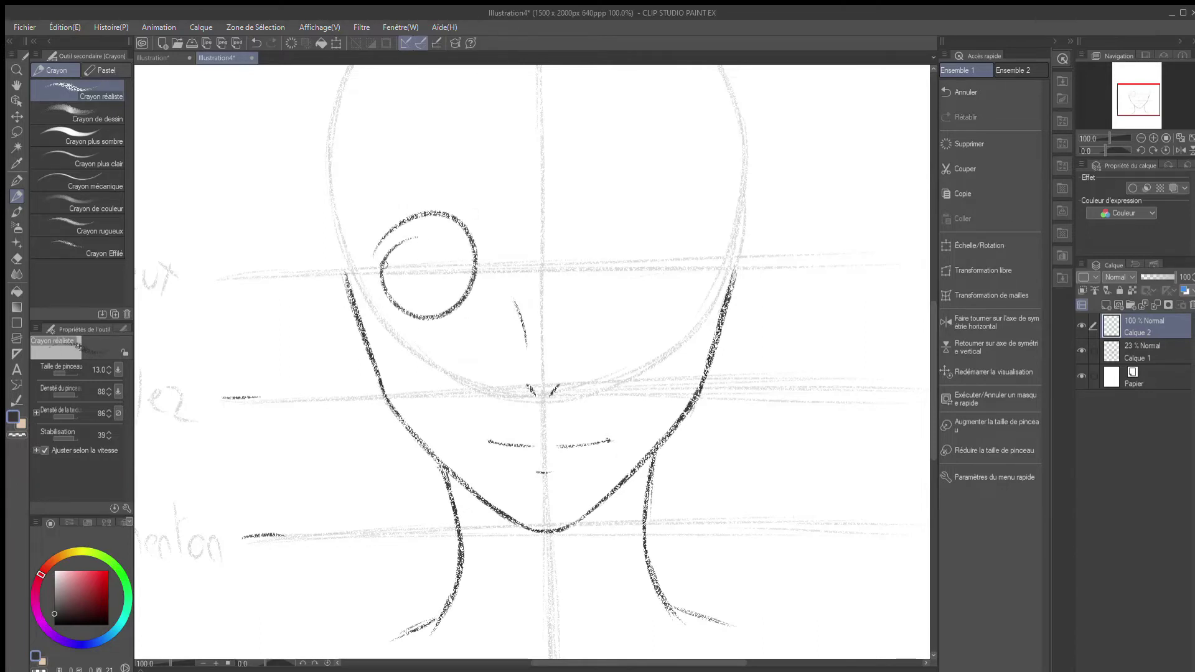
pyautogui.hotkey('ctrl', 'z')
pyautogui.moveTo(350, 219)
pyautogui.mouseDown()
pyautogui.moveTo(523, 192)
pyautogui.moveTo(685, 326)
pyautogui.moveTo(408, 225)
pyautogui.moveTo(616, 193)
pyautogui.mouseUp()
pyautogui.hotkey('ctrl', 'z')
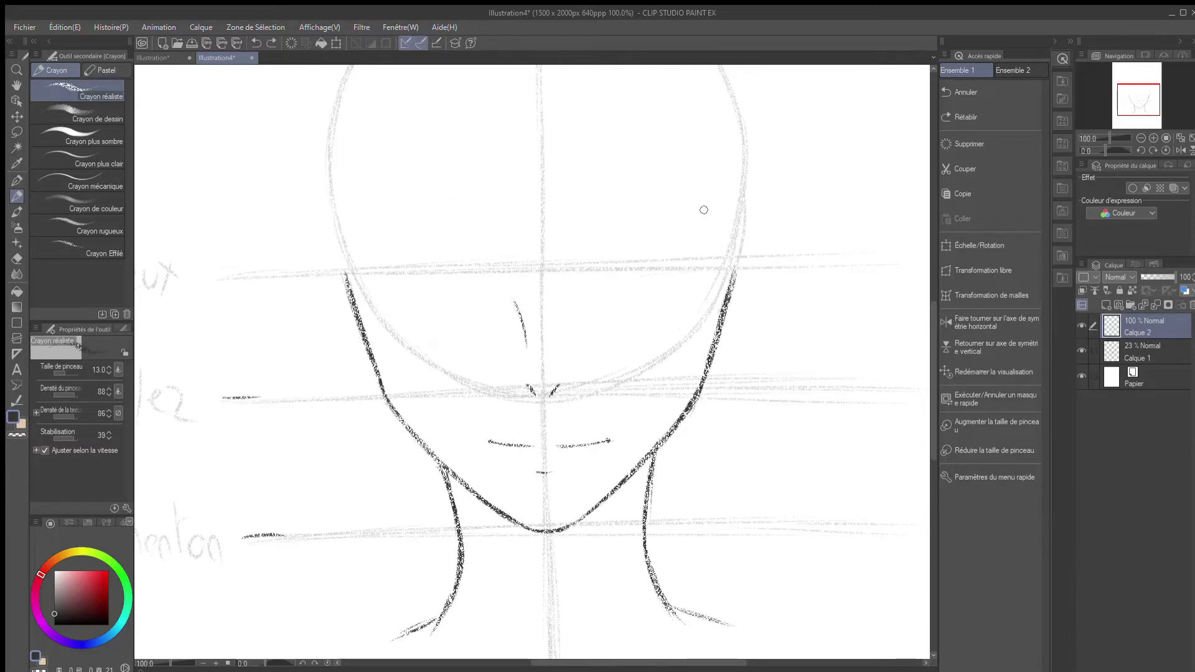
# Draw the left eye's arched upper eyelid along the eye guide, with a short slanted stroke at its outer corner
pyautogui.moveTo(377, 276); pyautogui.dragTo(449, 264)
pyautogui.hotkey('ctrl', 'z')
pyautogui.moveTo(377, 276)
pyautogui.mouseDown()
pyautogui.moveTo(445, 267)
pyautogui.moveTo(381, 275)
pyautogui.moveTo(445, 271)
pyautogui.moveTo(456, 279)
pyautogui.moveTo(404, 269)
pyautogui.moveTo(456, 273)
pyautogui.moveTo(477, 289)
pyautogui.moveTo(377, 280)
pyautogui.moveTo(414, 268)
pyautogui.moveTo(383, 276)
pyautogui.moveTo(473, 283)
pyautogui.moveTo(418, 271)
pyautogui.mouseUp()
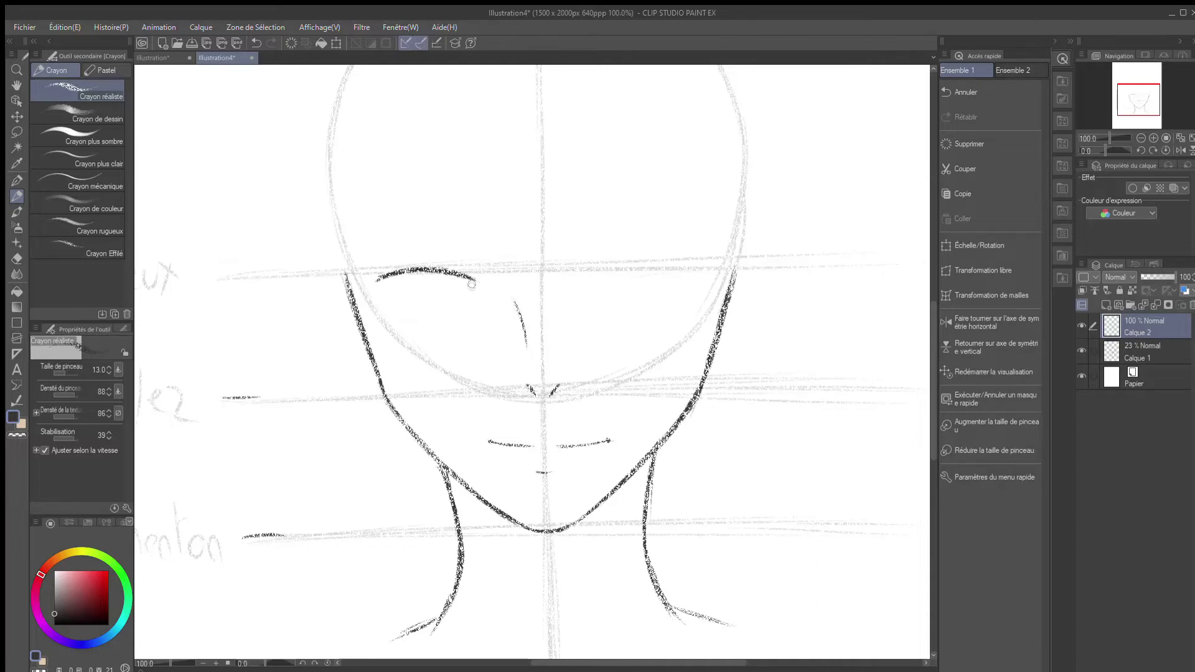
pyautogui.moveTo(389, 278)
pyautogui.mouseDown()
pyautogui.moveTo(378, 284)
pyautogui.moveTo(387, 301)
pyautogui.mouseUp()
# Lasso the left eyelid strokes, move them slightly toward the nose, clear the selection and return to the pencil
pyautogui.press('m')
pyautogui.moveTo(490, 286)
pyautogui.mouseDown()
pyautogui.moveTo(375, 247)
pyautogui.moveTo(462, 226)
pyautogui.mouseUp()
pyautogui.press('k')
pyautogui.moveTo(436, 291); pyautogui.dragTo(443, 290)
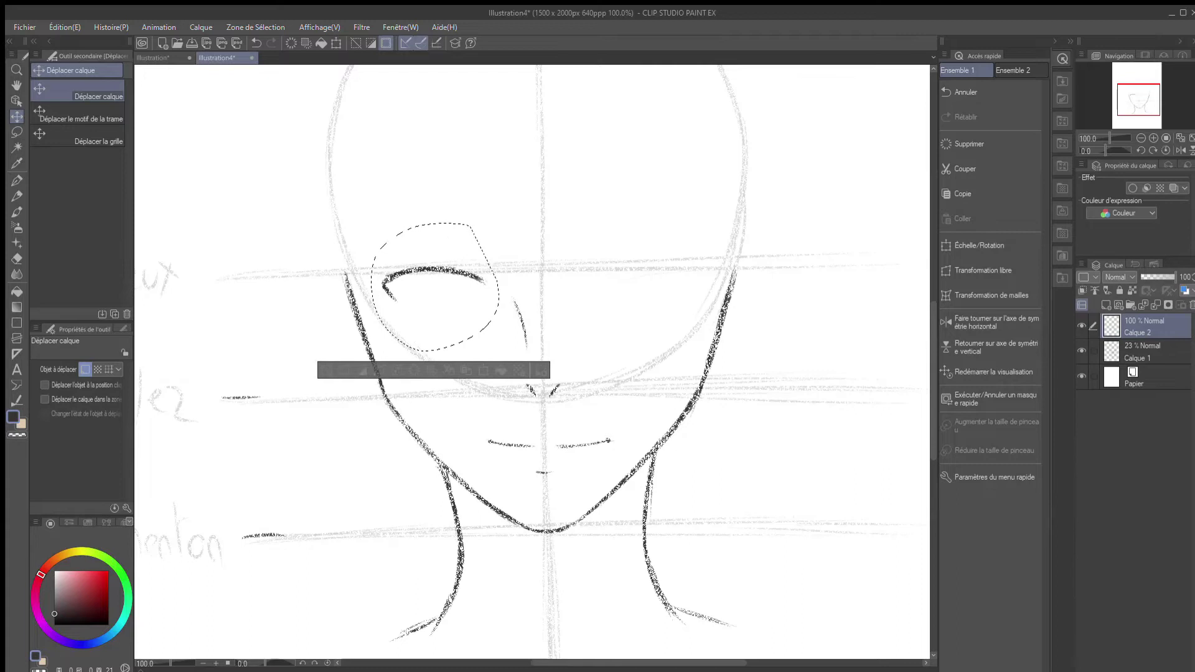
pyautogui.hotkey('ctrl', 'd')
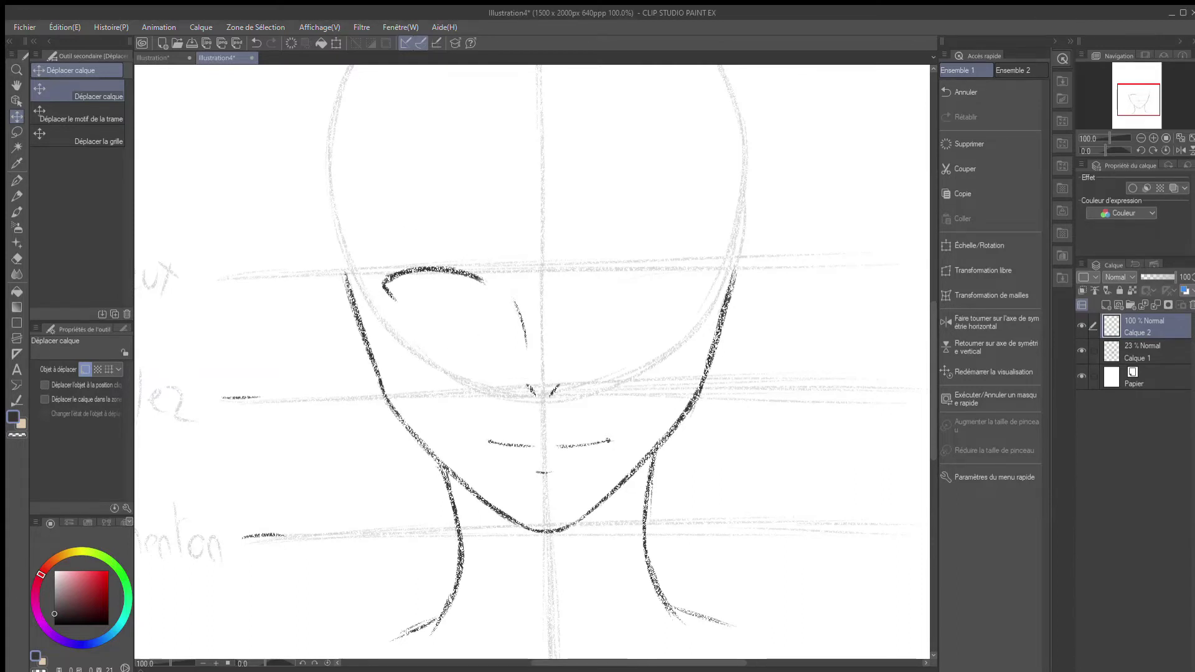
pyautogui.press('p')
pyautogui.moveTo(539, 74); pyautogui.dragTo(548, 531)
pyautogui.moveTo(750, 112); pyautogui.dragTo(716, 566)
pyautogui.moveTo(338, 111); pyautogui.dragTo(377, 586)
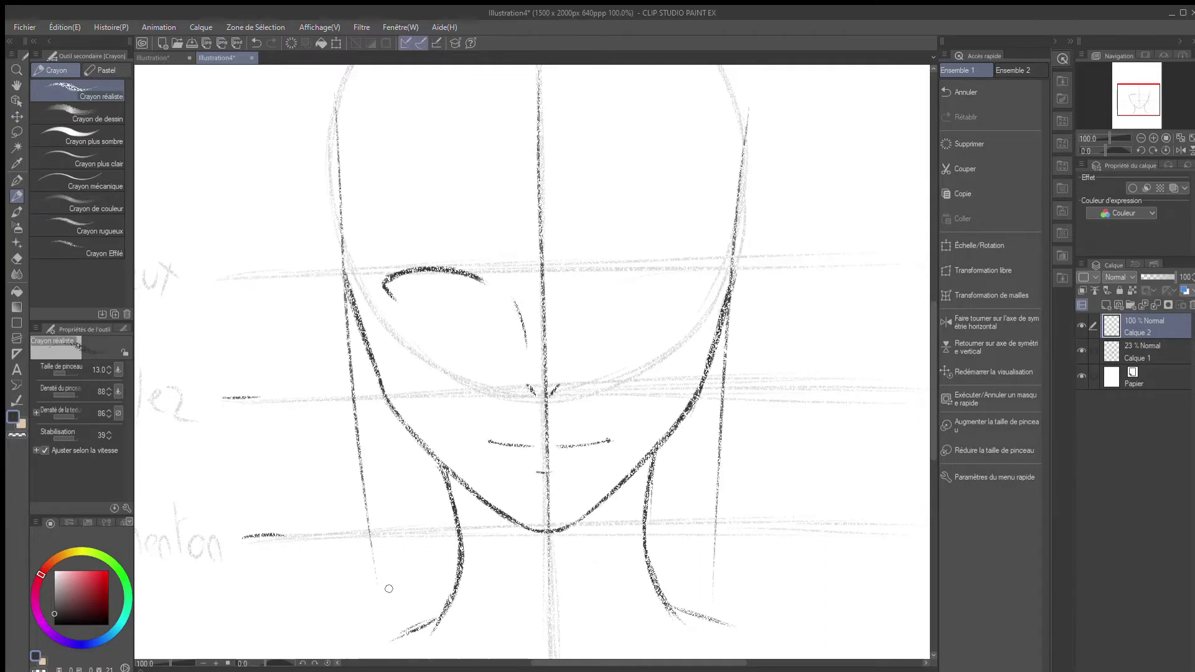
pyautogui.moveTo(421, 155); pyautogui.dragTo(436, 185)
pyautogui.moveTo(609, 132)
pyautogui.mouseDown()
pyautogui.moveTo(624, 175)
pyautogui.moveTo(670, 174)
pyautogui.mouseUp()
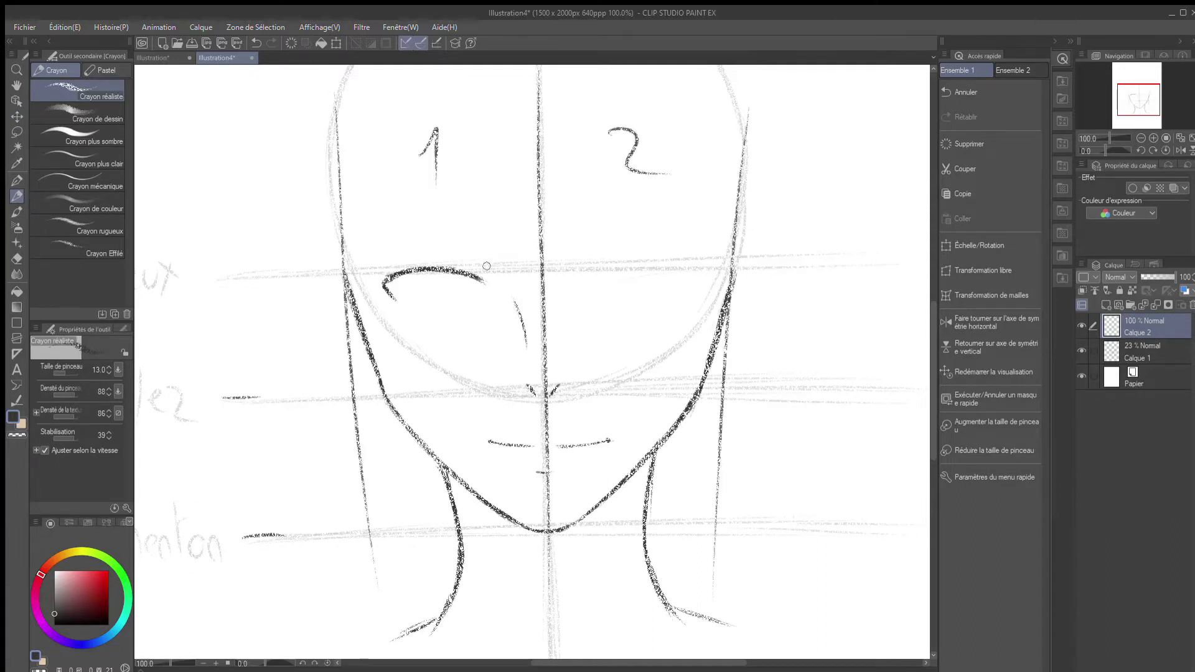
pyautogui.moveTo(377, 182); pyautogui.dragTo(386, 515)
pyautogui.moveTo(496, 186); pyautogui.dragTo(488, 487)
pyautogui.hotkey('ctrl', 'z')
pyautogui.hotkey('ctrl', 'z')
pyautogui.hotkey('ctrl', 'z')
pyautogui.hotkey('ctrl', 'z')
pyautogui.hotkey('ctrl', 'z')
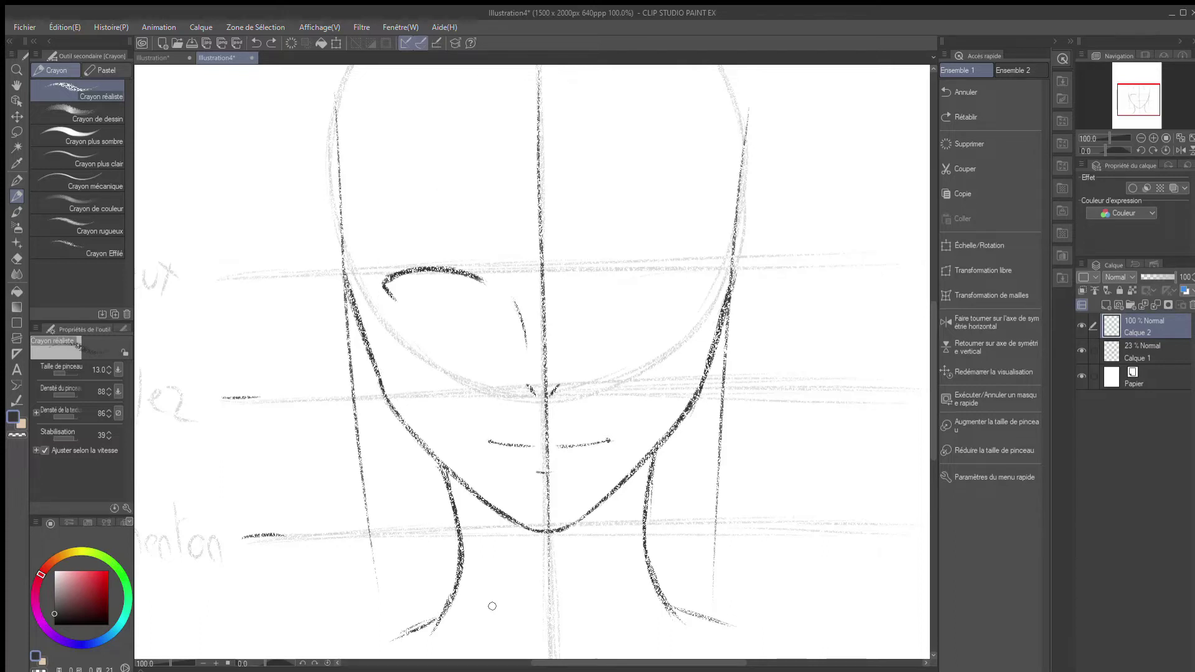
pyautogui.hotkey('ctrl', 'z')
pyautogui.hotkey('ctrl', 'z')
pyautogui.hotkey('ctrl', 'z')
# Draw the left eye's short lower eyelid line and a rounded iris between the two lids
pyautogui.moveTo(405, 310); pyautogui.dragTo(471, 307)
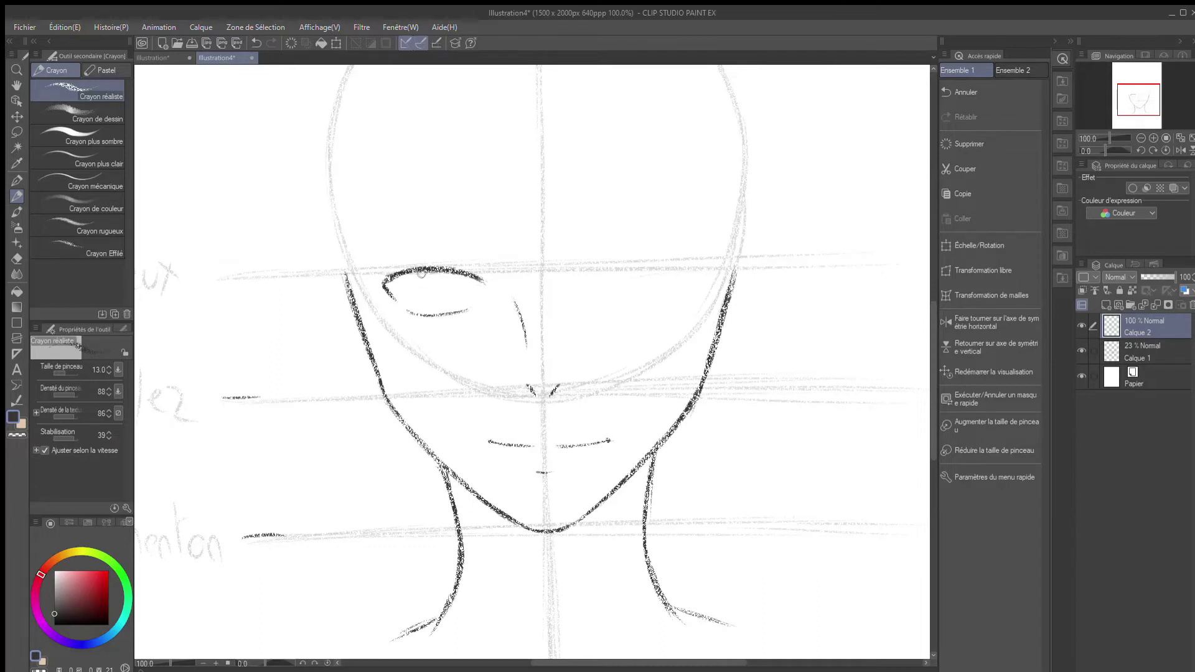
pyautogui.moveTo(419, 271)
pyautogui.mouseDown()
pyautogui.moveTo(418, 300)
pyautogui.moveTo(413, 286)
pyautogui.mouseUp()
pyautogui.hotkey('ctrl', 'z')
pyautogui.moveTo(414, 271)
pyautogui.mouseDown()
pyautogui.moveTo(424, 310)
pyautogui.moveTo(455, 306)
pyautogui.moveTo(440, 315)
pyautogui.moveTo(457, 296)
pyautogui.moveTo(447, 266)
pyautogui.moveTo(449, 313)
pyautogui.mouseUp()
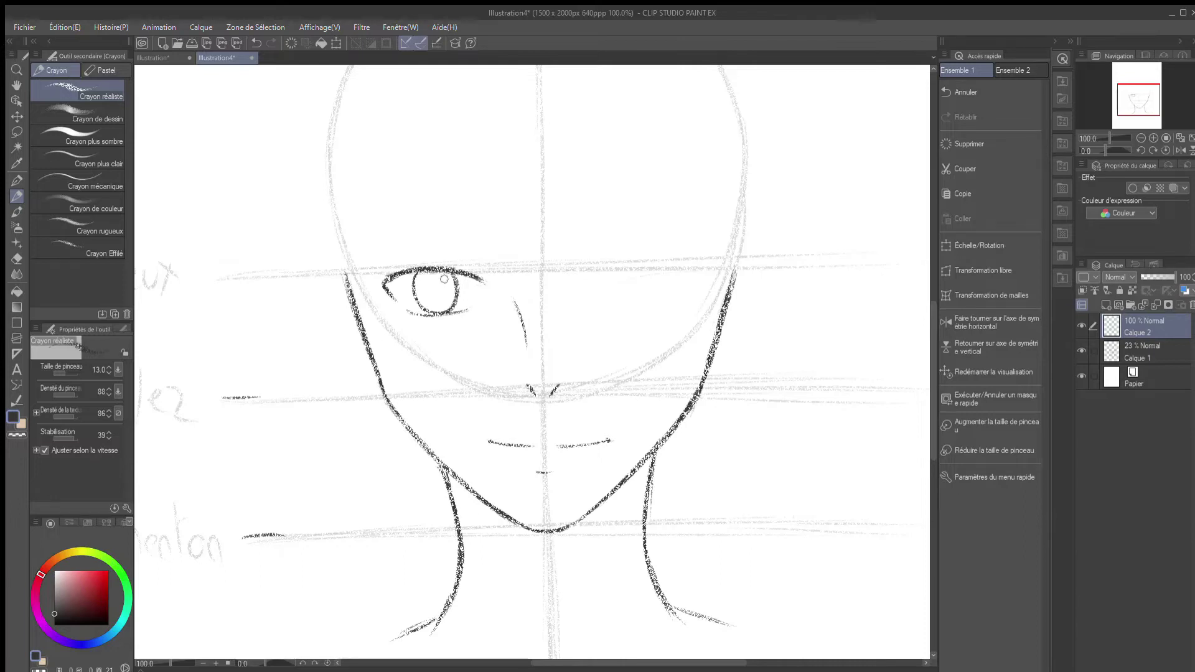
# Add a round highlight and a small dark pupil inside the left iris, undoing the stray strokes beside the eye
pyautogui.moveTo(441, 272)
pyautogui.mouseDown()
pyautogui.moveTo(455, 284)
pyautogui.moveTo(437, 283)
pyautogui.mouseUp()
pyautogui.moveTo(435, 287); pyautogui.dragTo(434, 296)
pyautogui.moveTo(434, 294); pyautogui.dragTo(436, 285)
pyautogui.moveTo(508, 290)
pyautogui.mouseDown()
pyautogui.moveTo(546, 343)
pyautogui.moveTo(501, 294)
pyautogui.mouseUp()
pyautogui.hotkey('ctrl', 'z')
pyautogui.hotkey('ctrl', 'z')
pyautogui.hotkey('ctrl', 'y')
pyautogui.moveTo(479, 278); pyautogui.dragTo(524, 325)
pyautogui.hotkey('ctrl', 'z')
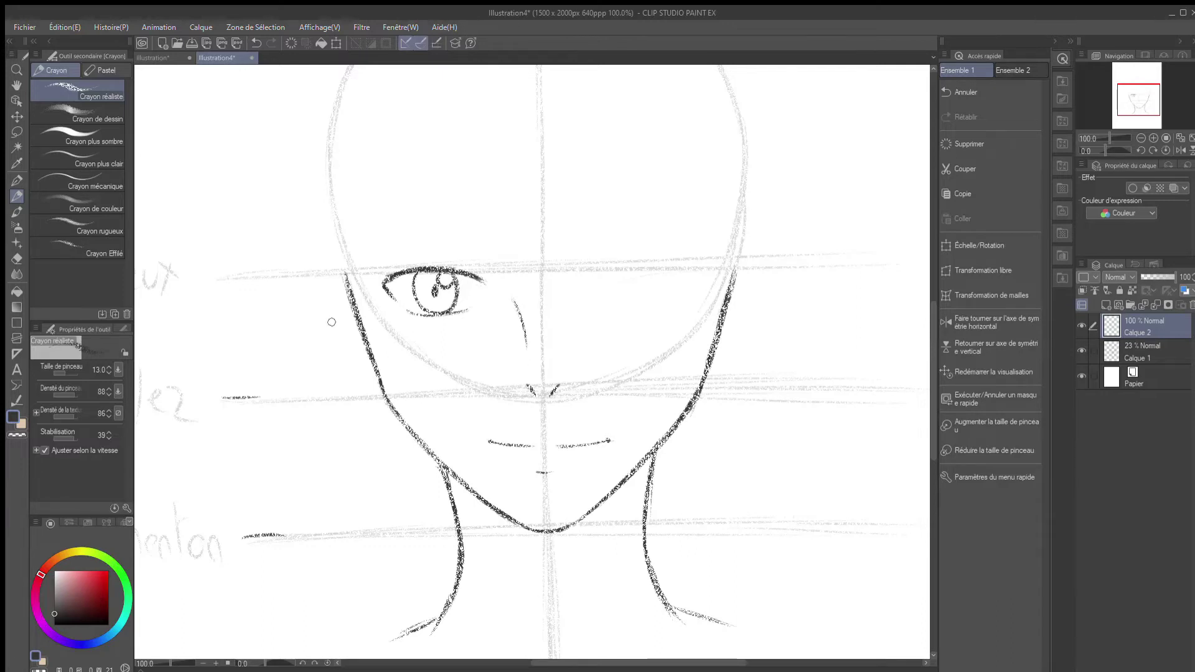
pyautogui.moveTo(298, 329)
pyautogui.mouseDown()
pyautogui.moveTo(822, 324)
pyautogui.moveTo(312, 326)
pyautogui.moveTo(853, 308)
pyautogui.mouseUp()
pyautogui.hotkey('ctrl', 'z')
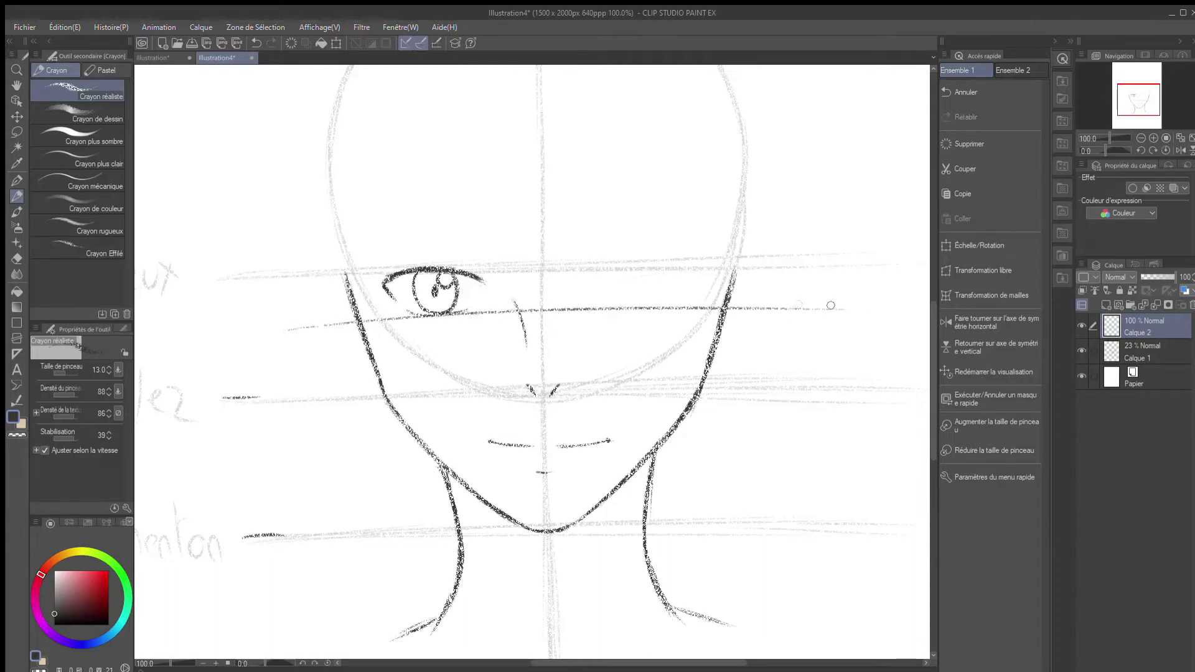
pyautogui.moveTo(275, 269); pyautogui.dragTo(816, 259)
pyautogui.moveTo(292, 271); pyautogui.dragTo(895, 249)
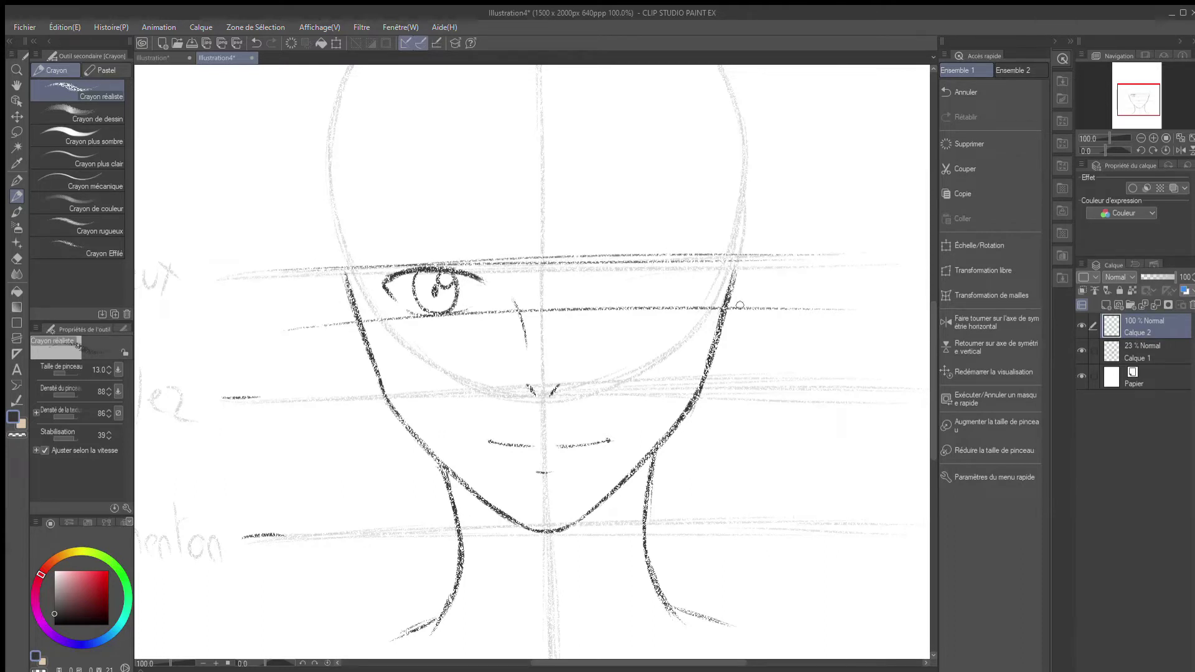
pyautogui.moveTo(341, 271); pyautogui.dragTo(750, 261)
pyautogui.moveTo(601, 271)
pyautogui.mouseDown()
pyautogui.moveTo(693, 271)
pyautogui.moveTo(686, 278)
pyautogui.mouseUp()
pyautogui.moveTo(614, 305); pyautogui.dragTo(673, 302)
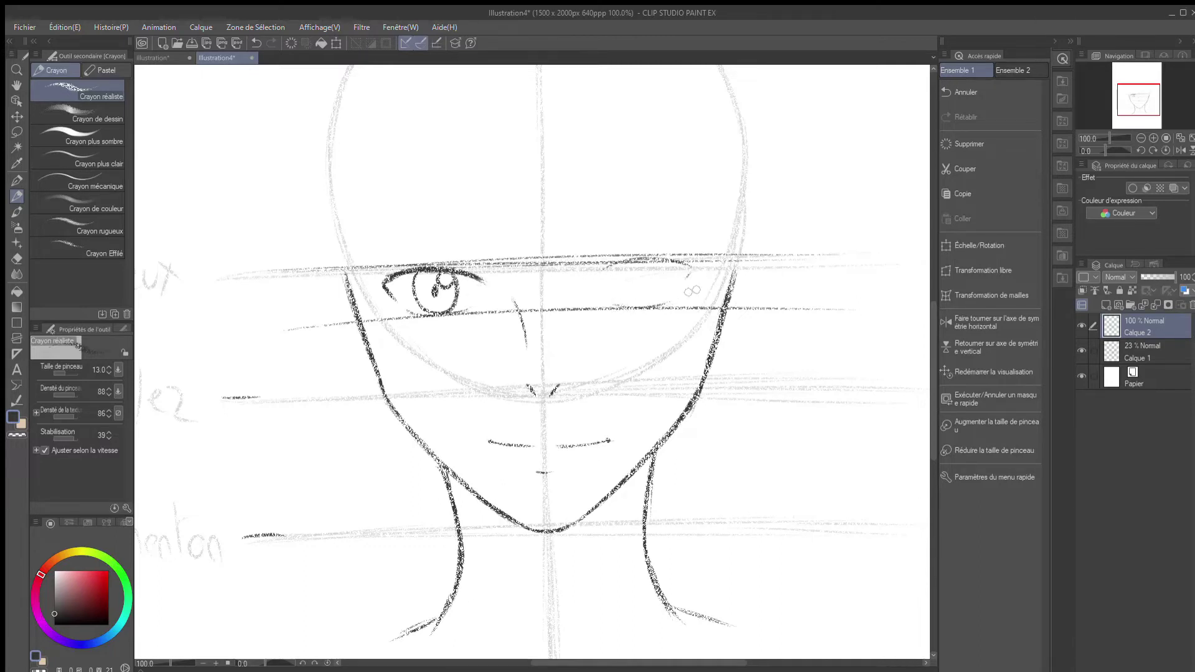
pyautogui.moveTo(479, 281); pyautogui.dragTo(679, 279)
pyautogui.moveTo(435, 302); pyautogui.dragTo(724, 297)
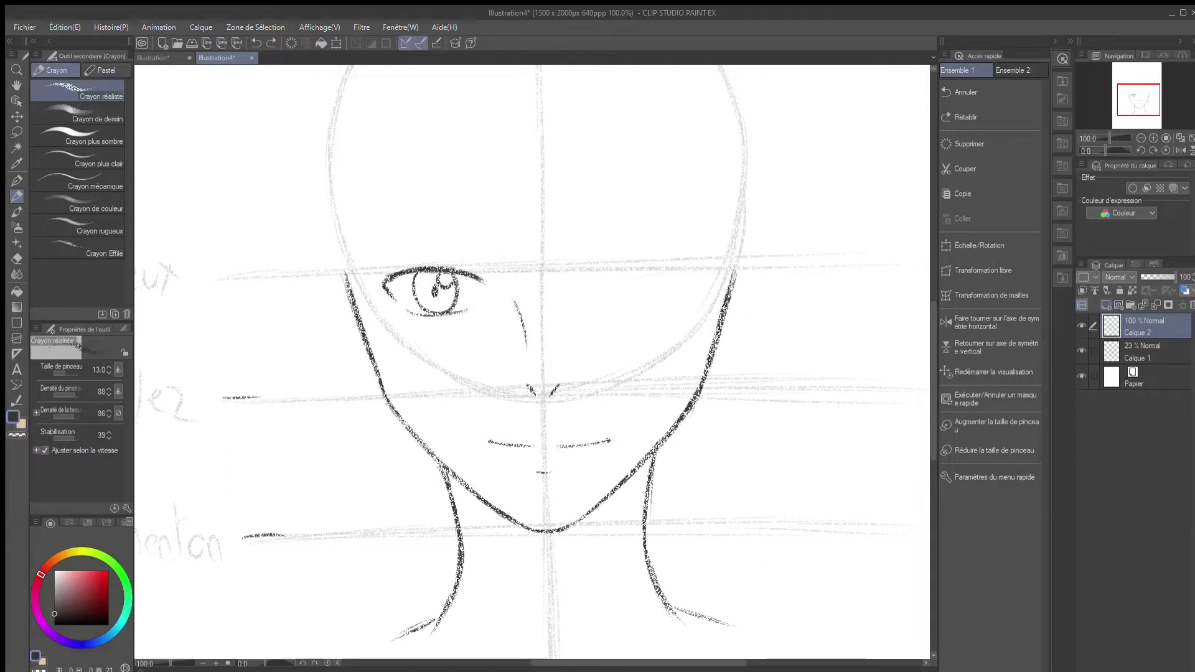
# On a new layer, draw horizontal guides across the face at the left eye's upper and lower lids, and lower its opacity to 48%
pyautogui.click(1107, 305)
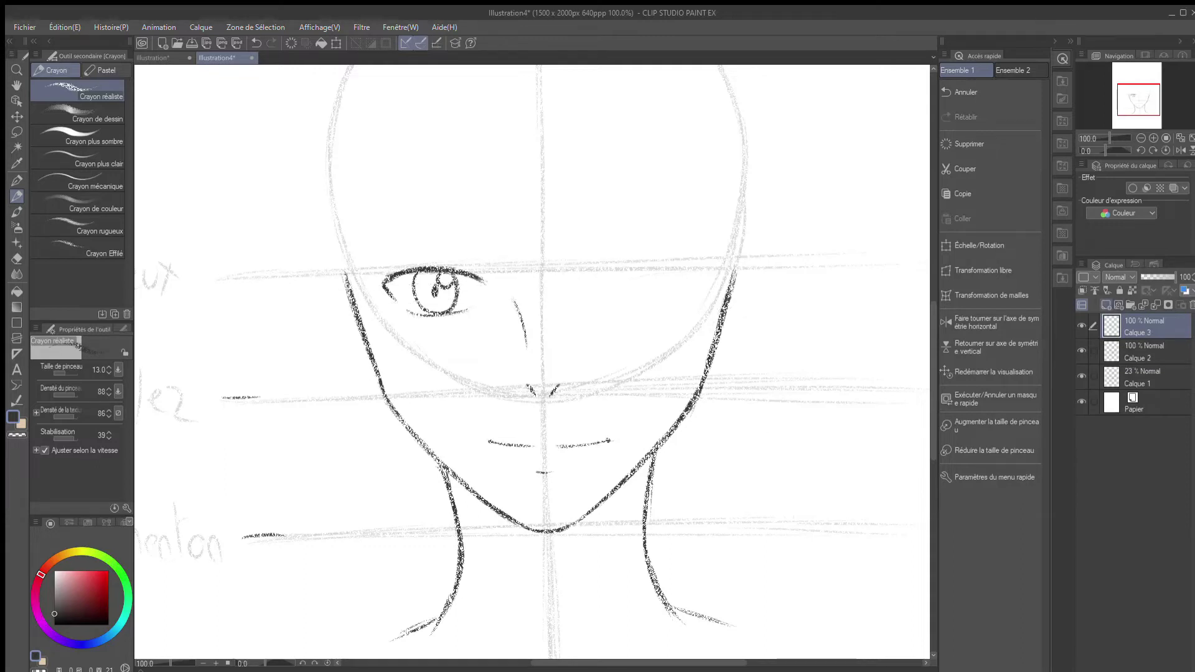
pyautogui.moveTo(473, 268); pyautogui.dragTo(656, 263)
pyautogui.moveTo(303, 280); pyautogui.dragTo(823, 265)
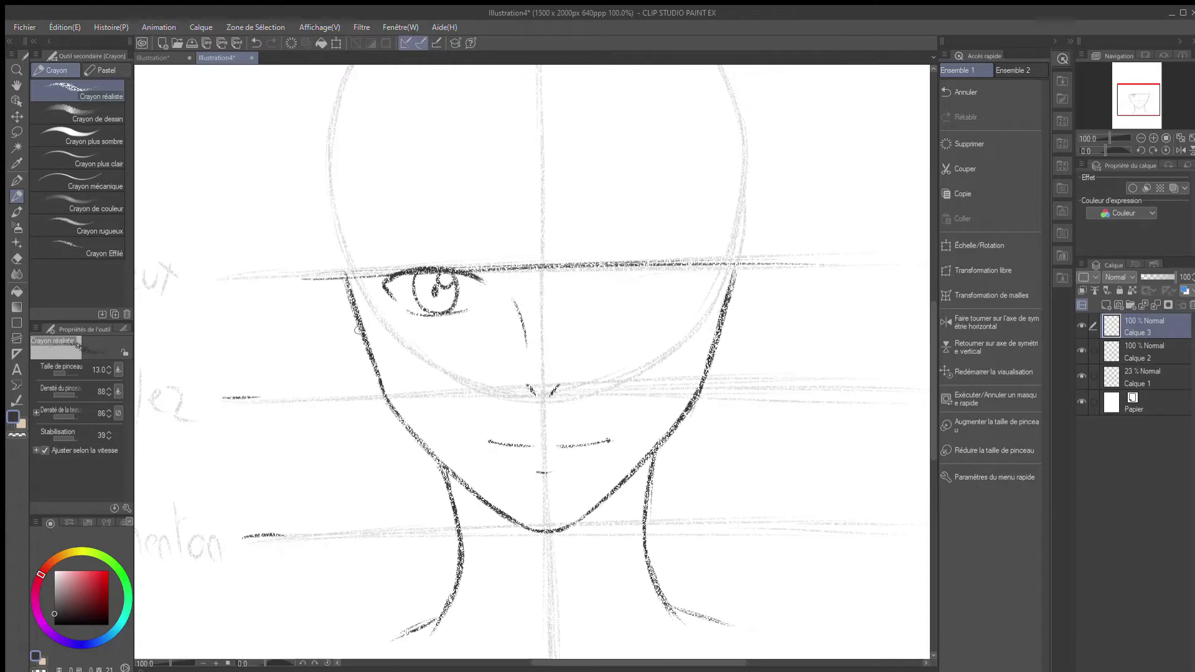
pyautogui.moveTo(315, 331); pyautogui.dragTo(716, 316)
pyautogui.hotkey('ctrl', 'z')
pyautogui.moveTo(272, 323); pyautogui.dragTo(765, 301)
pyautogui.hotkey('ctrl', 'z')
pyautogui.moveTo(299, 326); pyautogui.dragTo(828, 310)
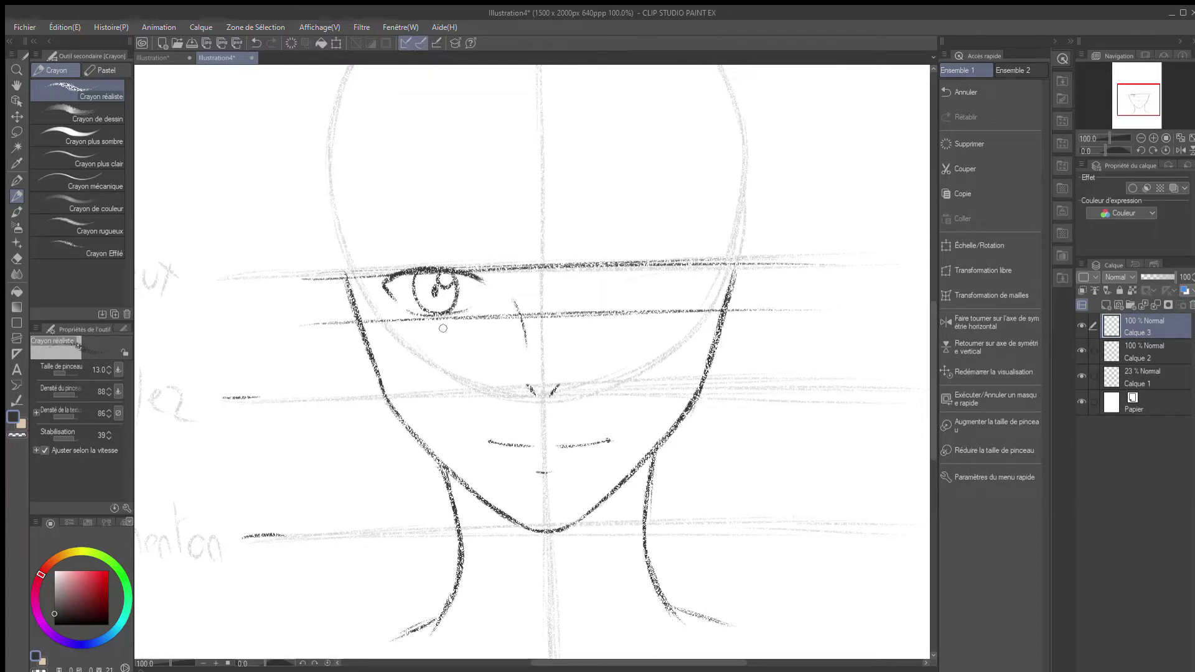
pyautogui.moveTo(1175, 278); pyautogui.dragTo(1160, 277)
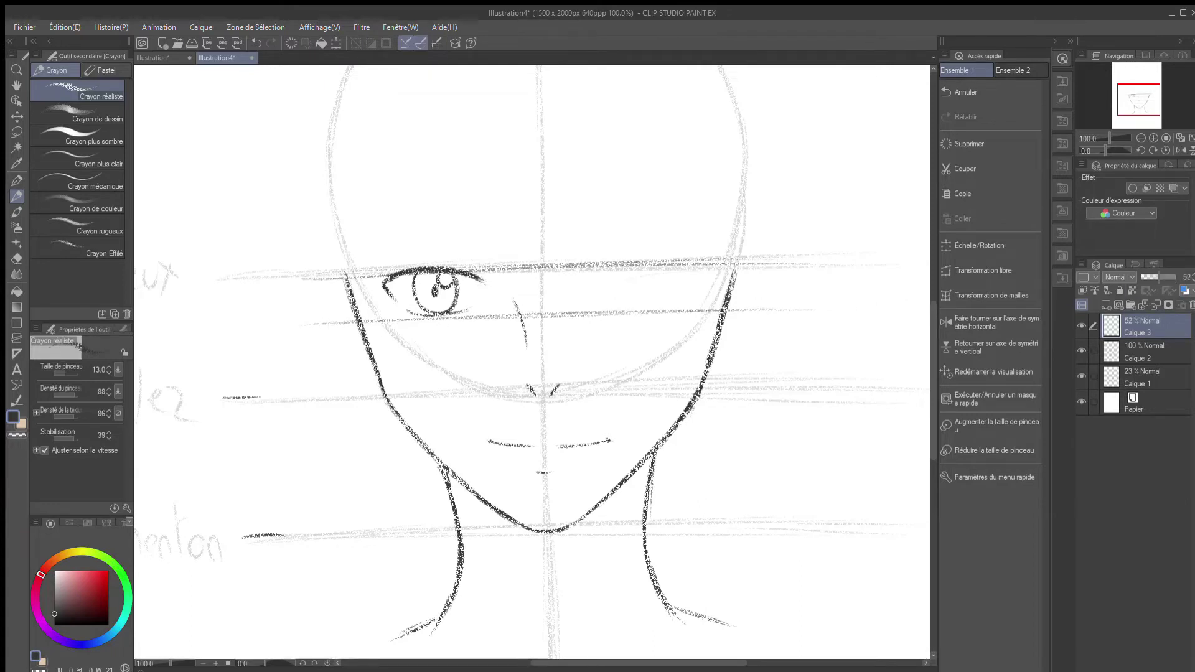
# On layer Calque 2, draw the right eye's upper eyelid, outer corner and lower lid between the two guides
pyautogui.click(1145, 352)
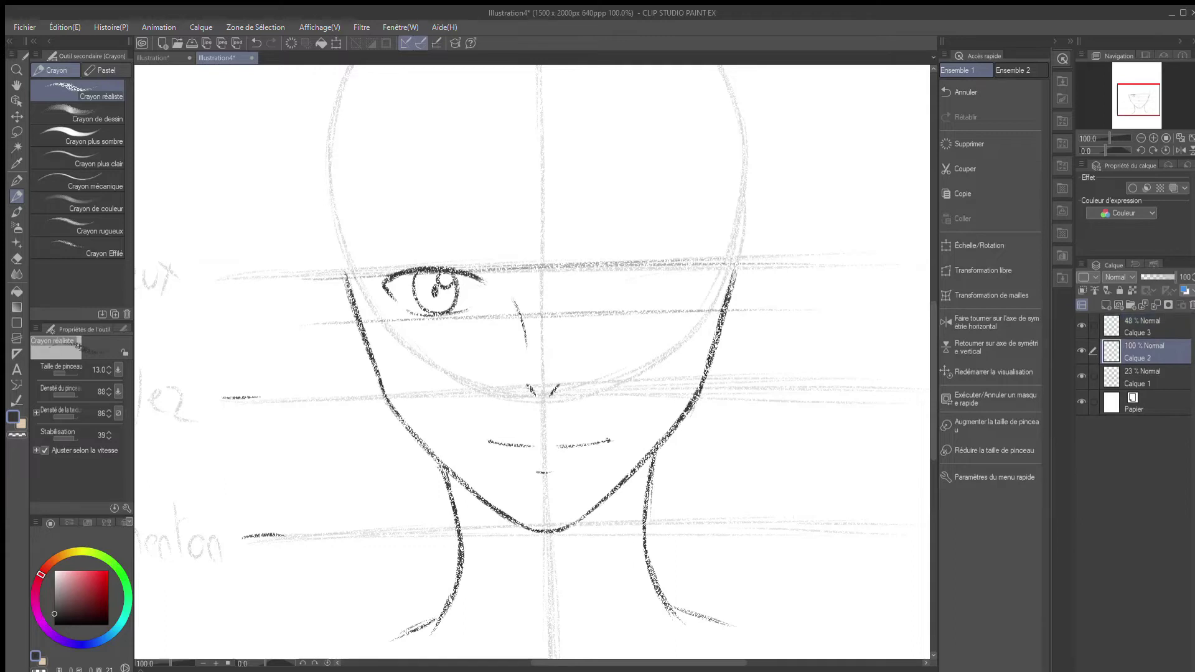
pyautogui.moveTo(603, 273); pyautogui.dragTo(682, 270)
pyautogui.hotkey('ctrl', 'z')
pyautogui.moveTo(603, 274)
pyautogui.mouseDown()
pyautogui.moveTo(672, 264)
pyautogui.moveTo(691, 273)
pyautogui.moveTo(605, 273)
pyautogui.moveTo(691, 277)
pyautogui.moveTo(670, 303)
pyautogui.mouseUp()
pyautogui.hotkey('ctrl', 'z')
pyautogui.hotkey('ctrl', 'z')
pyautogui.hotkey('ctrl', 'z')
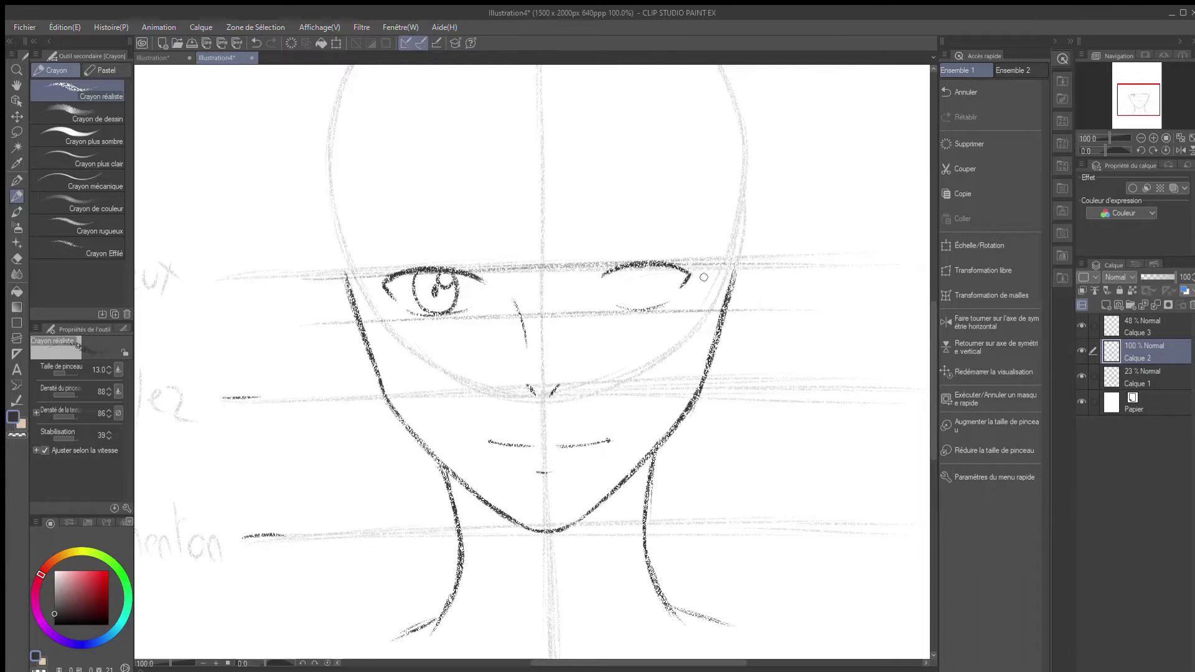
# Draw the right eye's iris, highlight and pupil to match the left eye, reworking the eyelid ends and hiding the eye guide layer
pyautogui.moveTo(681, 270)
pyautogui.mouseDown()
pyautogui.moveTo(682, 289)
pyautogui.moveTo(623, 290)
pyautogui.moveTo(643, 308)
pyautogui.mouseUp()
pyautogui.hotkey('ctrl', 'z')
pyautogui.hotkey('ctrl', 'z')
pyautogui.moveTo(625, 269)
pyautogui.mouseDown()
pyautogui.moveTo(646, 309)
pyautogui.moveTo(664, 269)
pyautogui.moveTo(638, 298)
pyautogui.moveTo(595, 281)
pyautogui.mouseUp()
pyautogui.hotkey('ctrl', 'z')
pyautogui.hotkey('ctrl', 'z')
pyautogui.hotkey('ctrl', 'z')
pyautogui.moveTo(690, 268); pyautogui.dragTo(693, 290)
# Touch up the right eye's upper eyelid with the eraser and pencil, extending its inner end toward the nose
pyautogui.press('e')
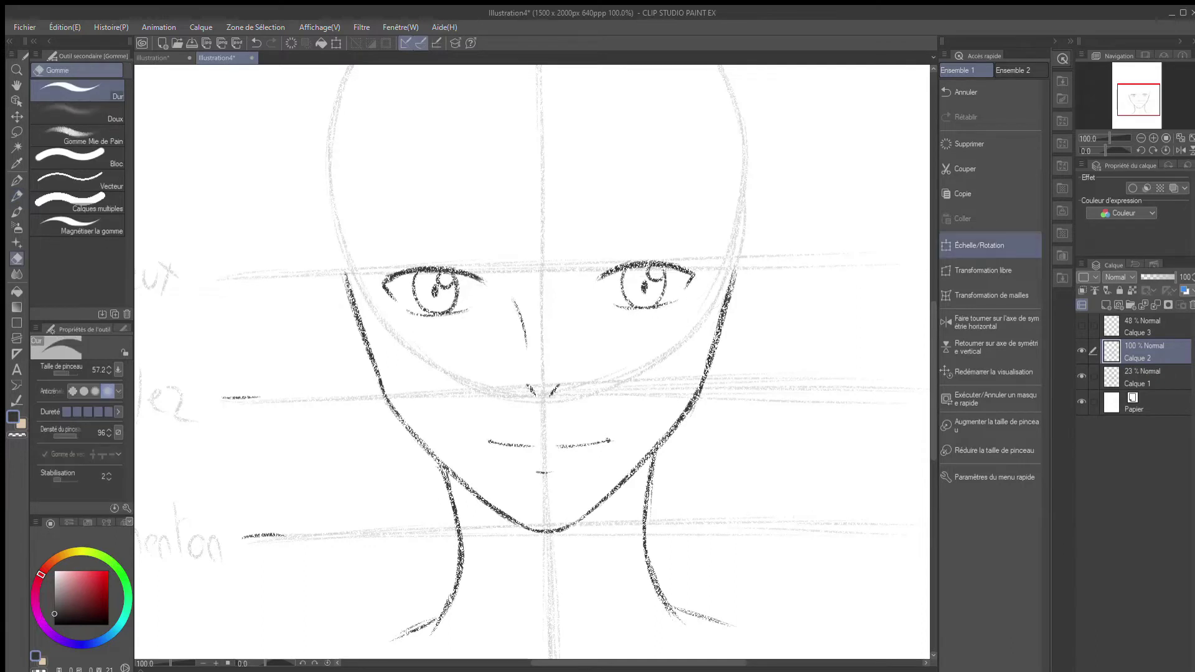
pyautogui.press('p')
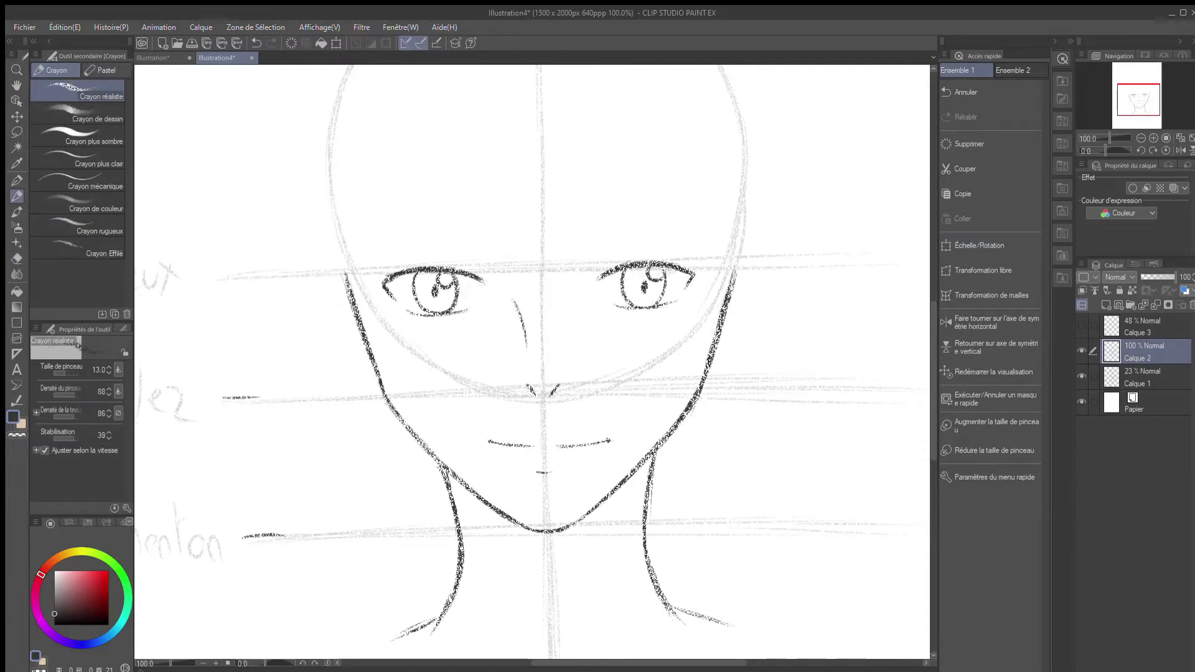
pyautogui.press('e')
pyautogui.press('p')
pyautogui.moveTo(640, 264)
pyautogui.mouseDown()
pyautogui.moveTo(590, 280)
pyautogui.moveTo(640, 261)
pyautogui.mouseUp()
pyautogui.press('e')
pyautogui.press('p')
# Lasso and adjust part of the right eye, clear the selection, and clean up its outer corner with the eraser
pyautogui.press('m')
pyautogui.moveTo(661, 330); pyautogui.dragTo(708, 284)
pyautogui.press('k')
pyautogui.hotkey('ctrl', 'd')
pyautogui.press('p')
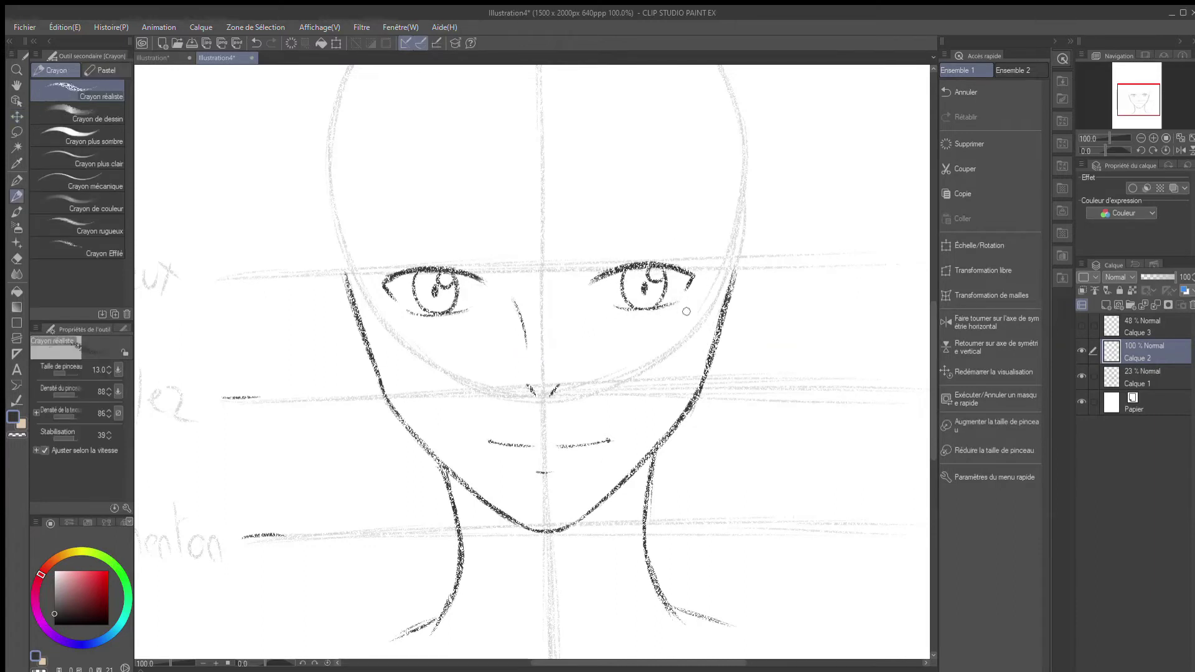
pyautogui.press('e')
pyautogui.moveTo(687, 280)
pyautogui.mouseDown()
pyautogui.moveTo(697, 290)
pyautogui.moveTo(698, 278)
pyautogui.moveTo(687, 290)
pyautogui.moveTo(696, 278)
pyautogui.mouseUp()
pyautogui.press('p')
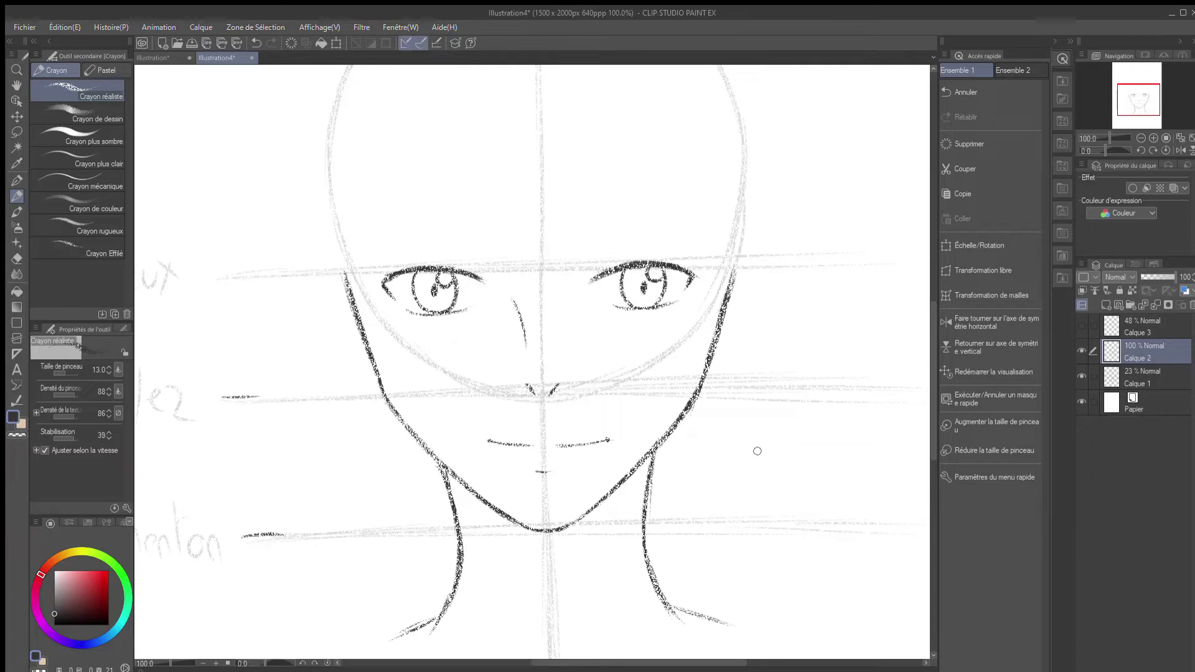
pyautogui.moveTo(759, 262); pyautogui.dragTo(878, 266)
pyautogui.moveTo(738, 386); pyautogui.dragTo(893, 370)
pyautogui.hotkey('ctrl', 'z')
pyautogui.hotkey('ctrl', 'z')
# Draw the left ear outline between the eye and nose guides, clean its edge, and add curved inner fold lines
pyautogui.moveTo(344, 273); pyautogui.dragTo(322, 330)
pyautogui.moveTo(325, 285); pyautogui.dragTo(350, 366)
pyautogui.moveTo(340, 357); pyautogui.dragTo(372, 379)
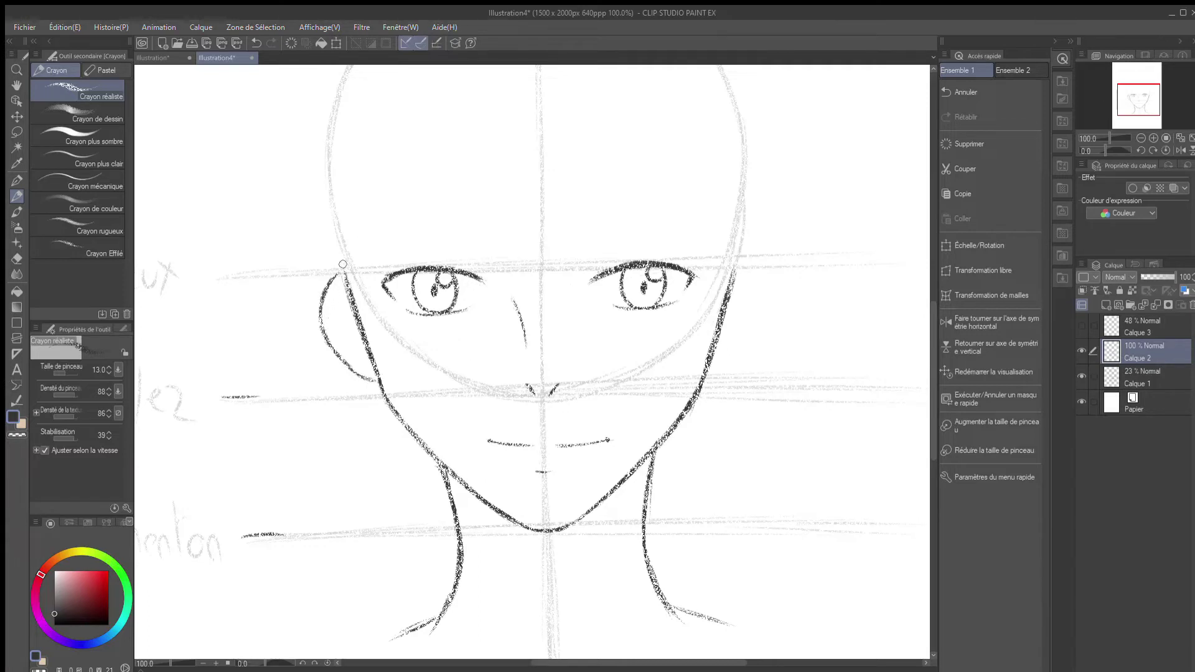
pyautogui.press('e')
pyautogui.press('p')
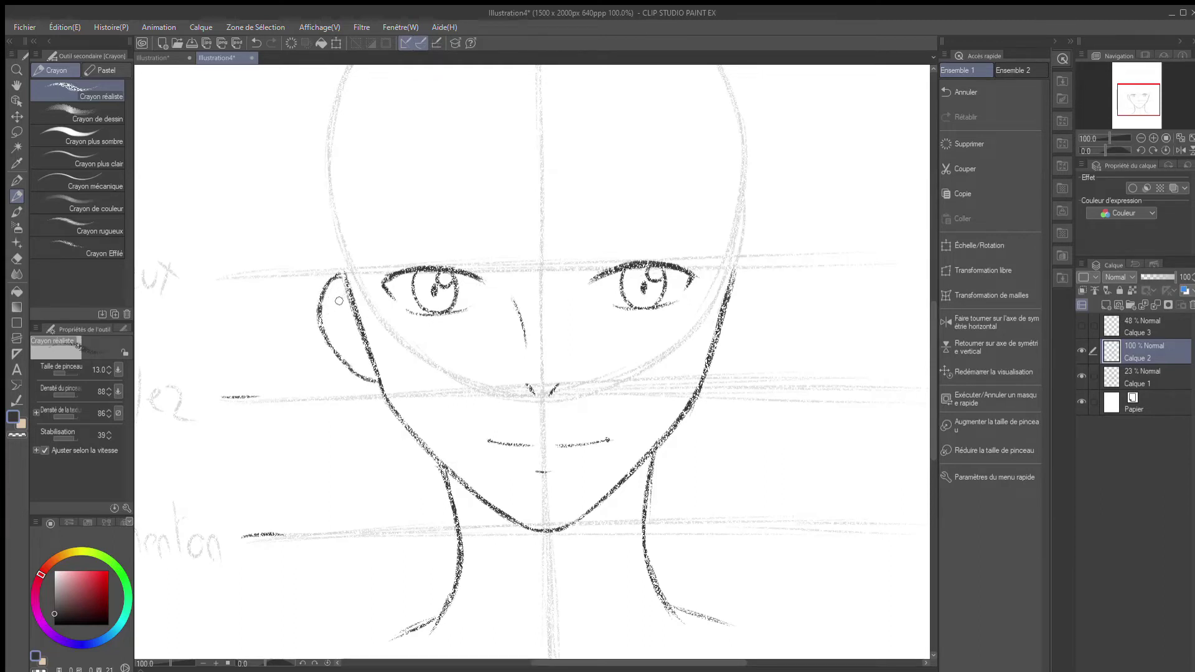
pyautogui.moveTo(334, 299)
pyautogui.mouseDown()
pyautogui.moveTo(333, 322)
pyautogui.moveTo(369, 364)
pyautogui.mouseUp()
pyautogui.moveTo(348, 305)
pyautogui.mouseDown()
pyautogui.moveTo(339, 323)
pyautogui.moveTo(363, 344)
pyautogui.mouseUp()
# Draw the right ear outline between the eye and nose guides, reworking its outer and lower curve with pencil and eraser
pyautogui.moveTo(740, 267)
pyautogui.mouseDown()
pyautogui.moveTo(772, 293)
pyautogui.moveTo(768, 322)
pyautogui.moveTo(744, 361)
pyautogui.moveTo(716, 373)
pyautogui.mouseUp()
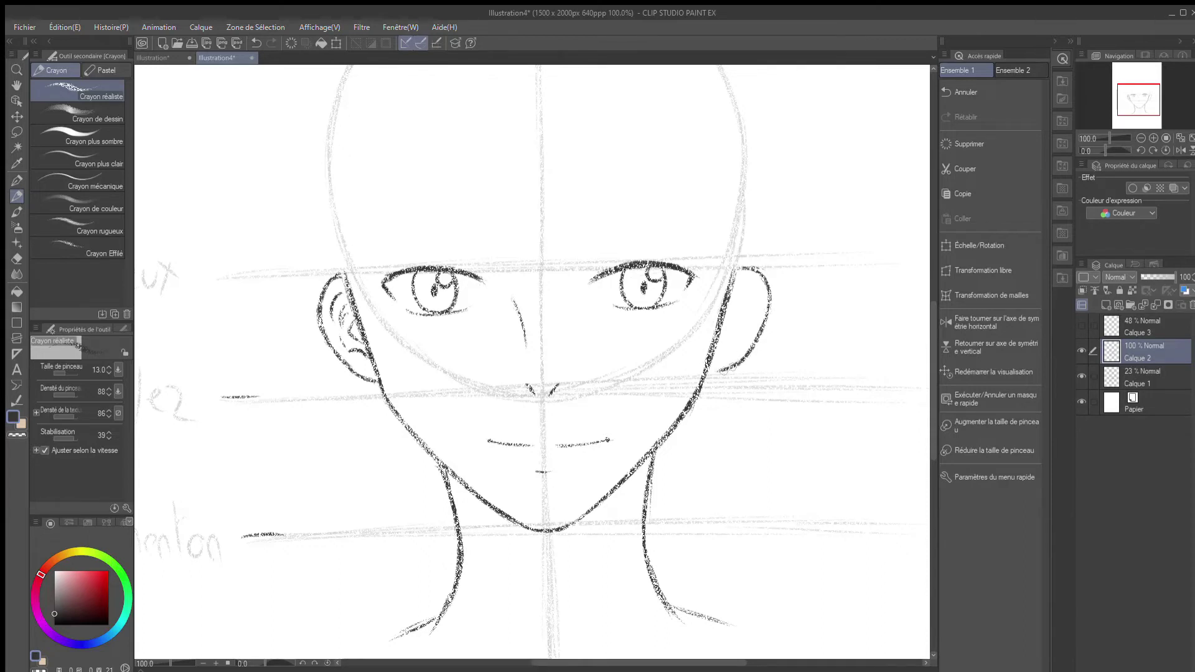
pyautogui.press('e')
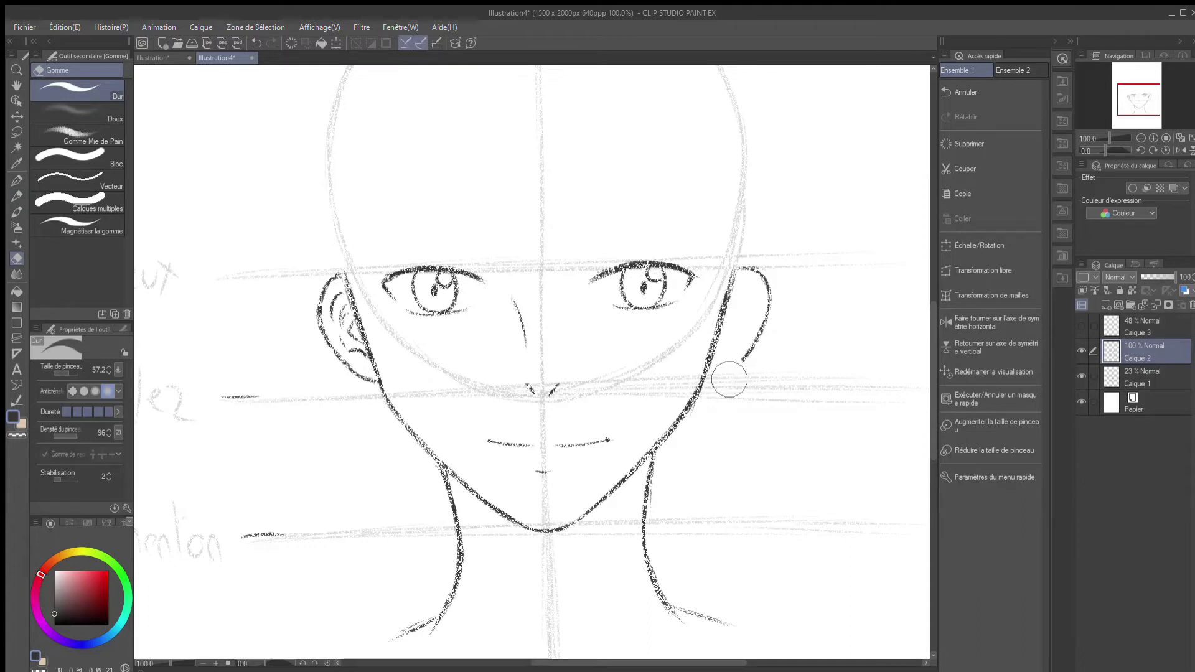
pyautogui.press('p')
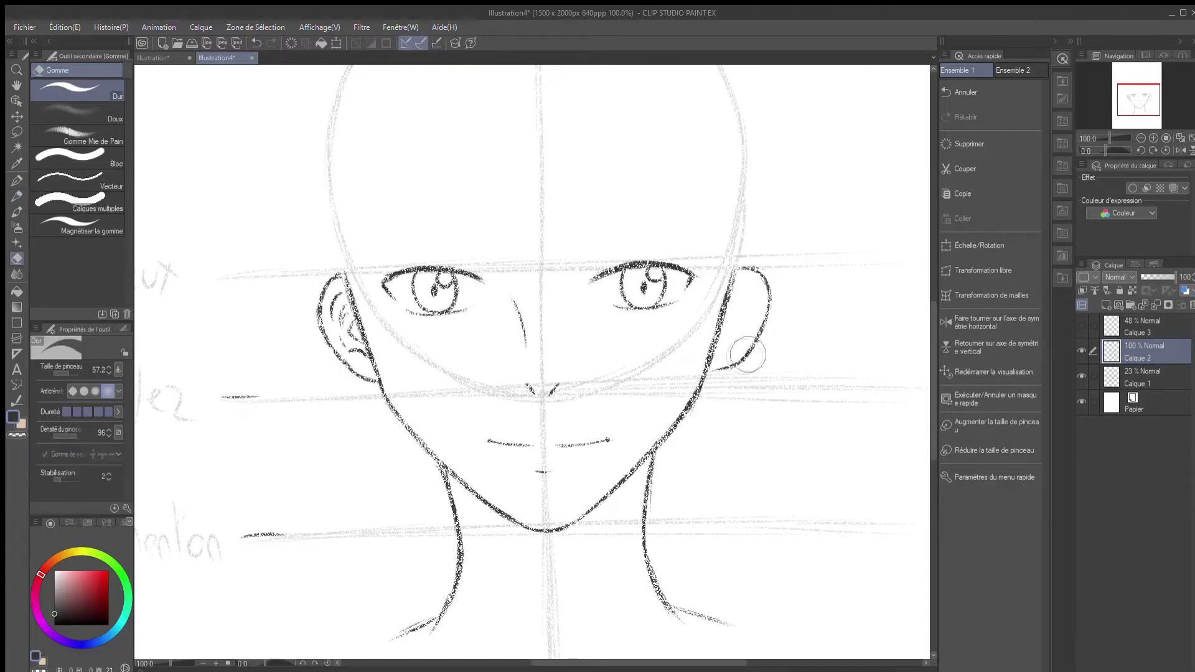
pyautogui.moveTo(764, 327)
pyautogui.mouseDown()
pyautogui.moveTo(712, 369)
pyautogui.moveTo(739, 361)
pyautogui.mouseUp()
pyautogui.press('e')
pyautogui.moveTo(769, 297); pyautogui.dragTo(764, 329)
pyautogui.press('p')
pyautogui.moveTo(768, 274); pyautogui.dragTo(754, 343)
pyautogui.moveTo(767, 299); pyautogui.dragTo(745, 348)
pyautogui.press('e')
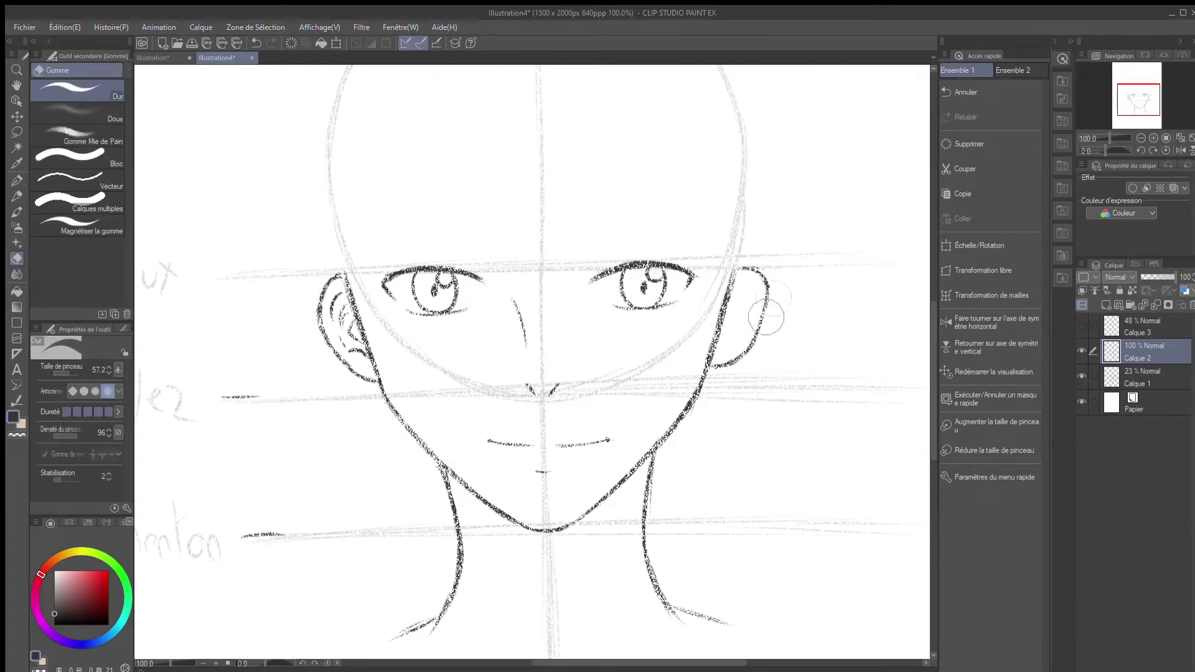
# Add curved inner fold lines to the right ear and touch up its outline to match the left ear
pyautogui.press('p')
pyautogui.moveTo(740, 284)
pyautogui.mouseDown()
pyautogui.moveTo(753, 298)
pyautogui.moveTo(747, 329)
pyautogui.mouseUp()
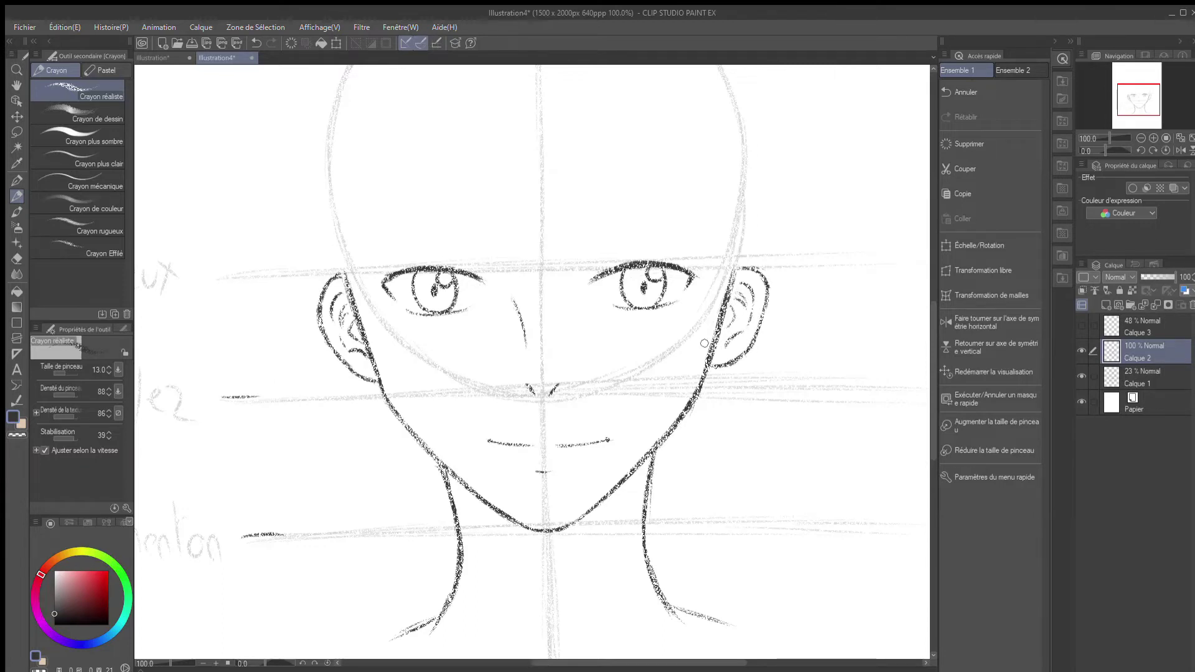
pyautogui.press('e')
pyautogui.press('p')
pyautogui.moveTo(757, 275)
pyautogui.mouseDown()
pyautogui.moveTo(765, 305)
pyautogui.moveTo(744, 358)
pyautogui.mouseUp()
pyautogui.moveTo(722, 371); pyautogui.dragTo(717, 390)
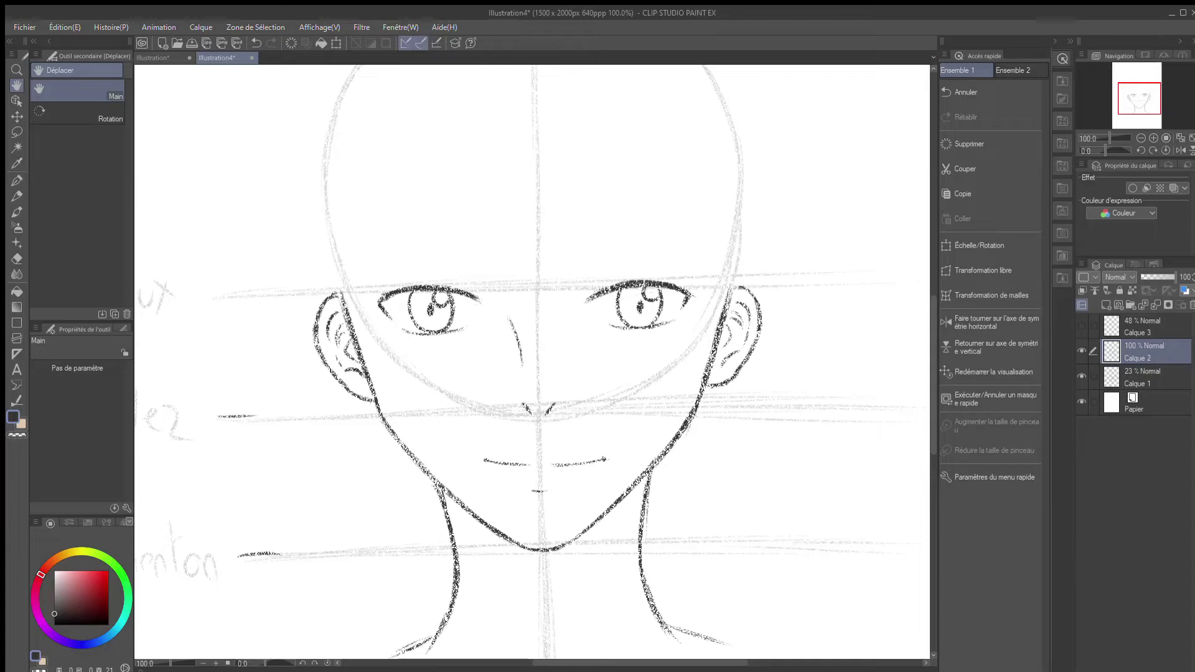
# Draw a horizontal hairline guide across the forehead, about midway between the top of the skull and the eye line
pyautogui.moveTo(828, 299); pyautogui.dragTo(840, 404)
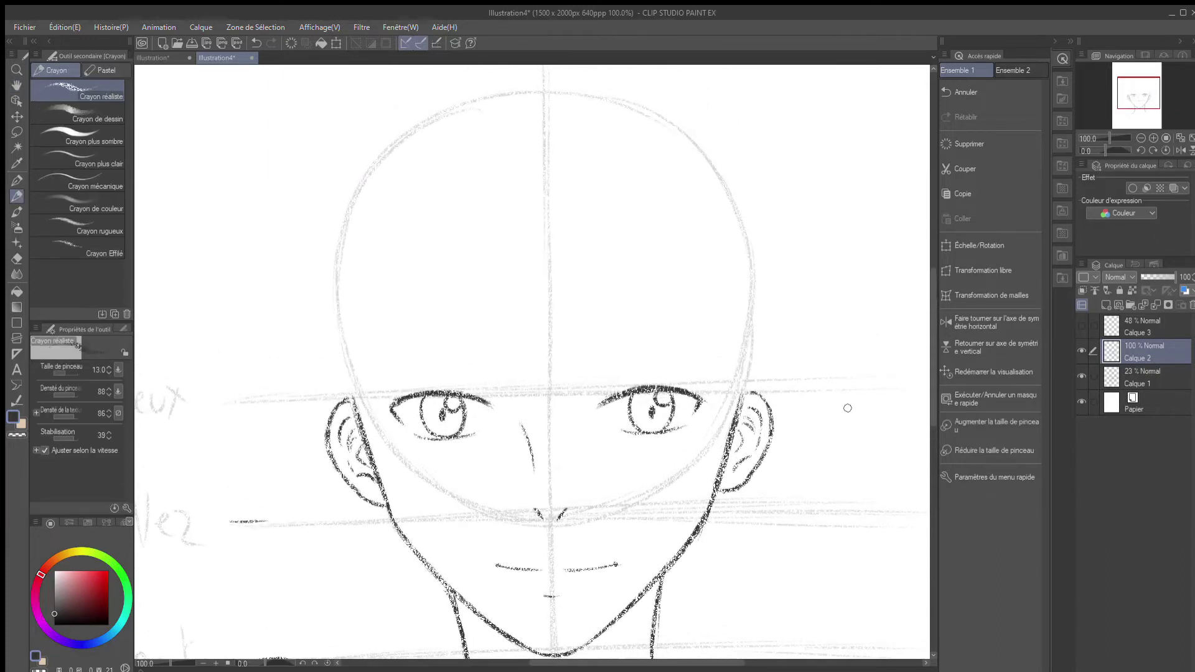
pyautogui.moveTo(293, 258); pyautogui.dragTo(838, 249)
pyautogui.moveTo(290, 258); pyautogui.dragTo(898, 234)
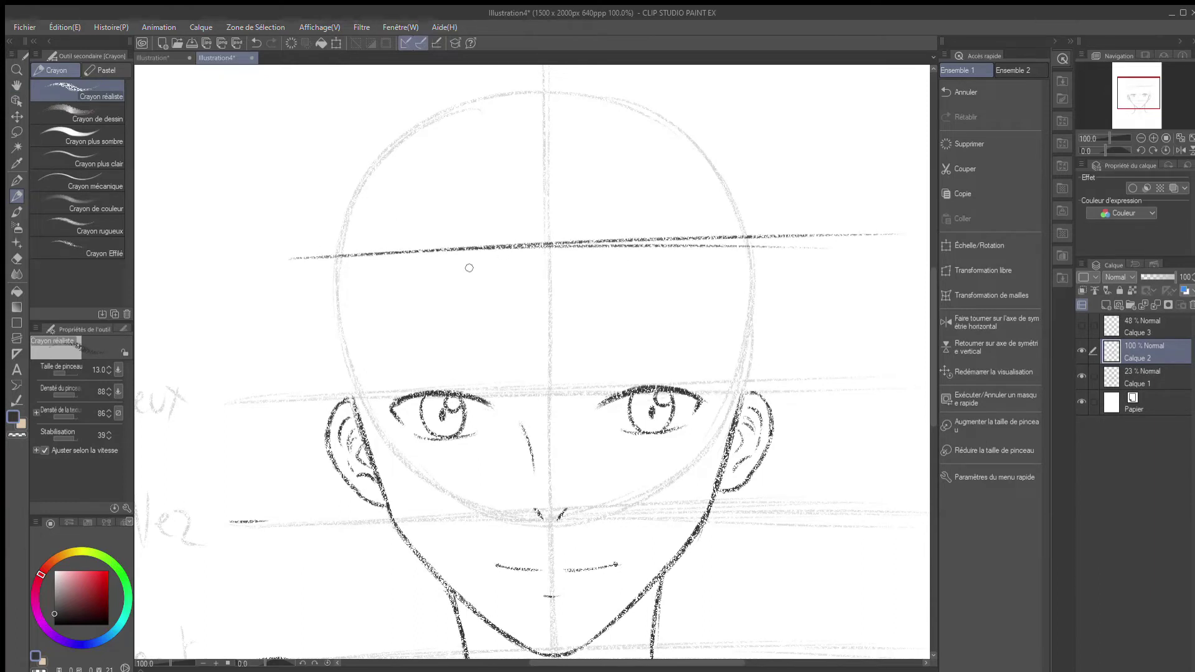
pyautogui.moveTo(384, 261); pyautogui.dragTo(923, 233)
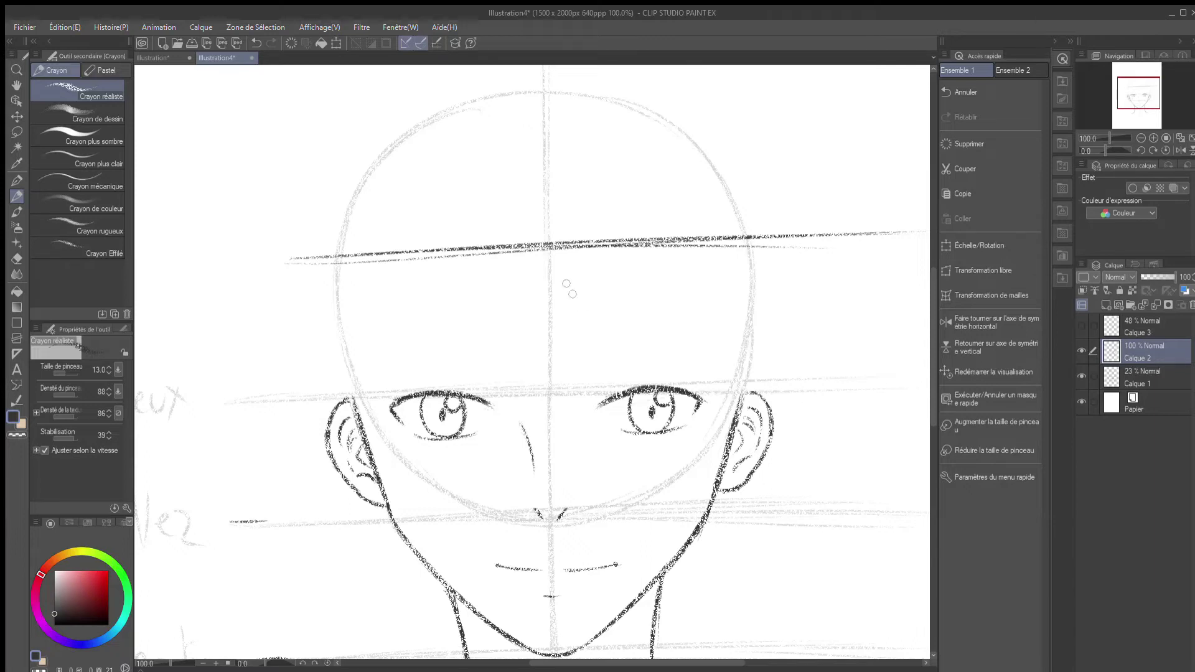
pyautogui.moveTo(517, 176); pyautogui.dragTo(576, 429)
pyautogui.moveTo(562, 187)
pyautogui.mouseDown()
pyautogui.moveTo(552, 298)
pyautogui.moveTo(572, 398)
pyautogui.mouseUp()
pyautogui.moveTo(559, 281); pyautogui.dragTo(599, 386)
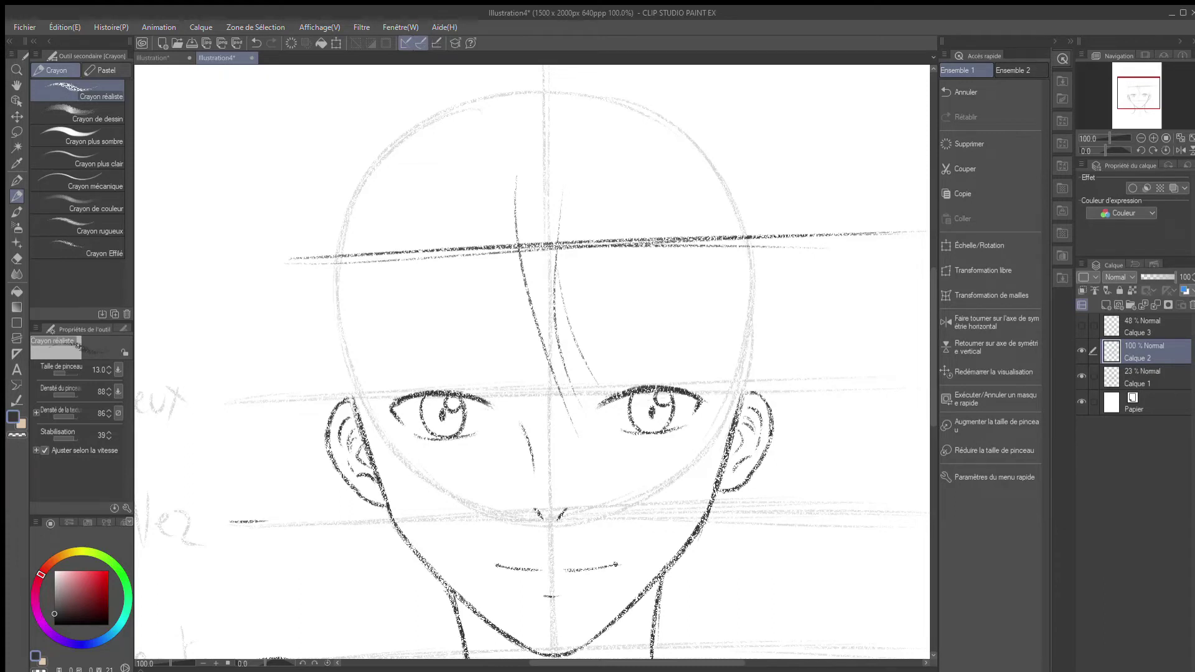
pyautogui.moveTo(515, 177)
pyautogui.mouseDown()
pyautogui.moveTo(470, 282)
pyautogui.moveTo(463, 386)
pyautogui.mouseUp()
pyautogui.moveTo(507, 203); pyautogui.dragTo(504, 244)
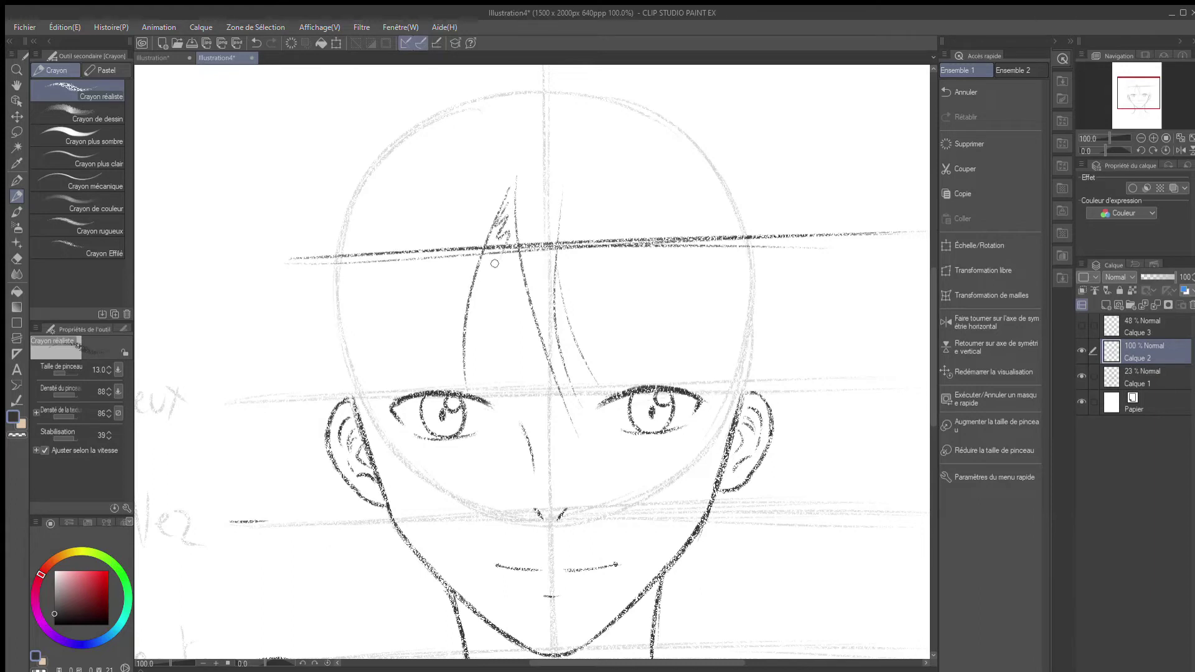
pyautogui.hotkey('ctrl', 'z')
pyautogui.hotkey('ctrl', 'z')
pyautogui.hotkey('ctrl', 'z')
pyautogui.hotkey('ctrl', 'z')
pyautogui.hotkey('ctrl', 'z')
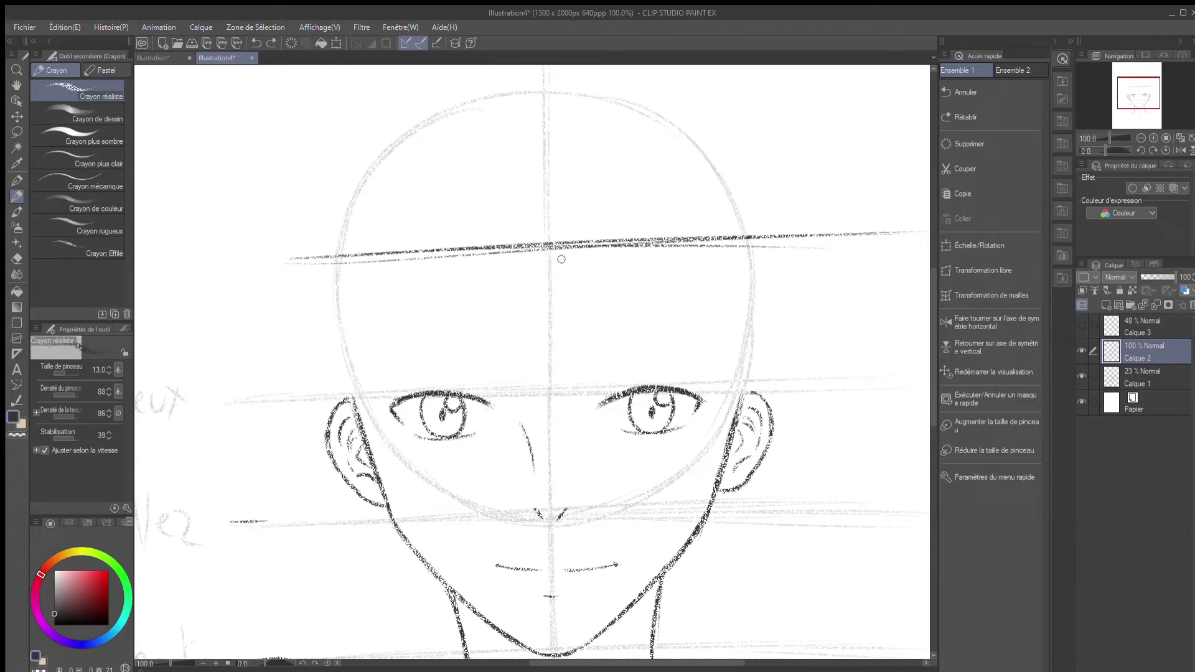
pyautogui.moveTo(510, 147); pyautogui.dragTo(561, 469)
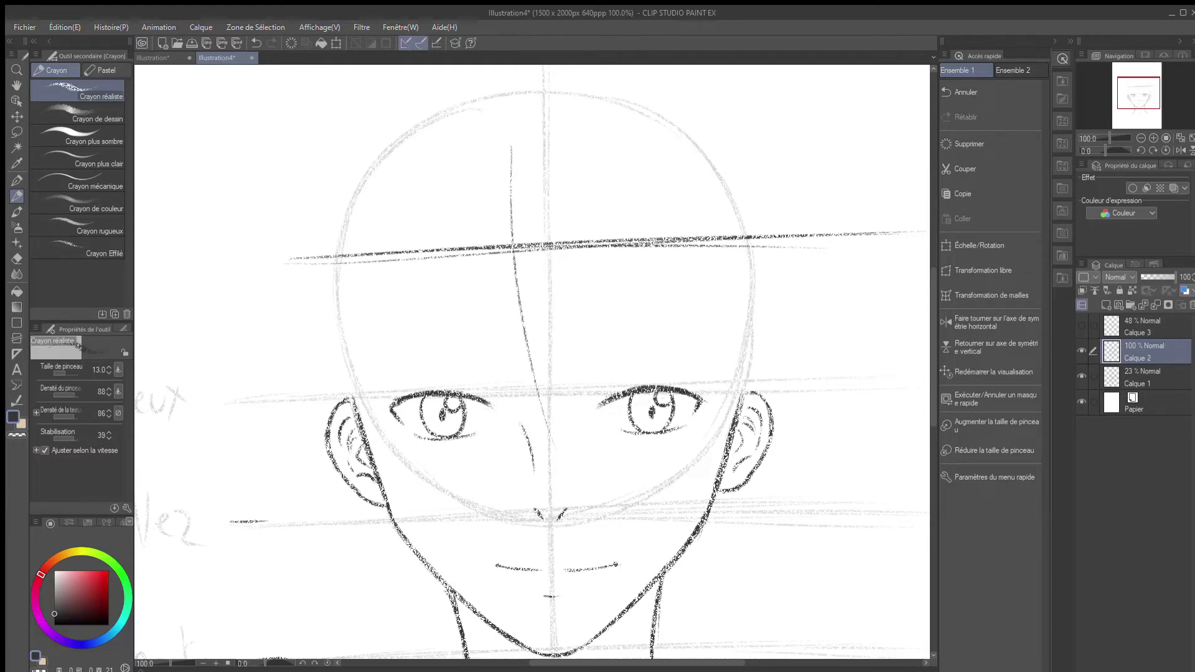
pyautogui.moveTo(505, 184); pyautogui.dragTo(436, 352)
pyautogui.moveTo(401, 187)
pyautogui.mouseDown()
pyautogui.moveTo(373, 246)
pyautogui.moveTo(371, 399)
pyautogui.moveTo(348, 249)
pyautogui.moveTo(336, 361)
pyautogui.mouseUp()
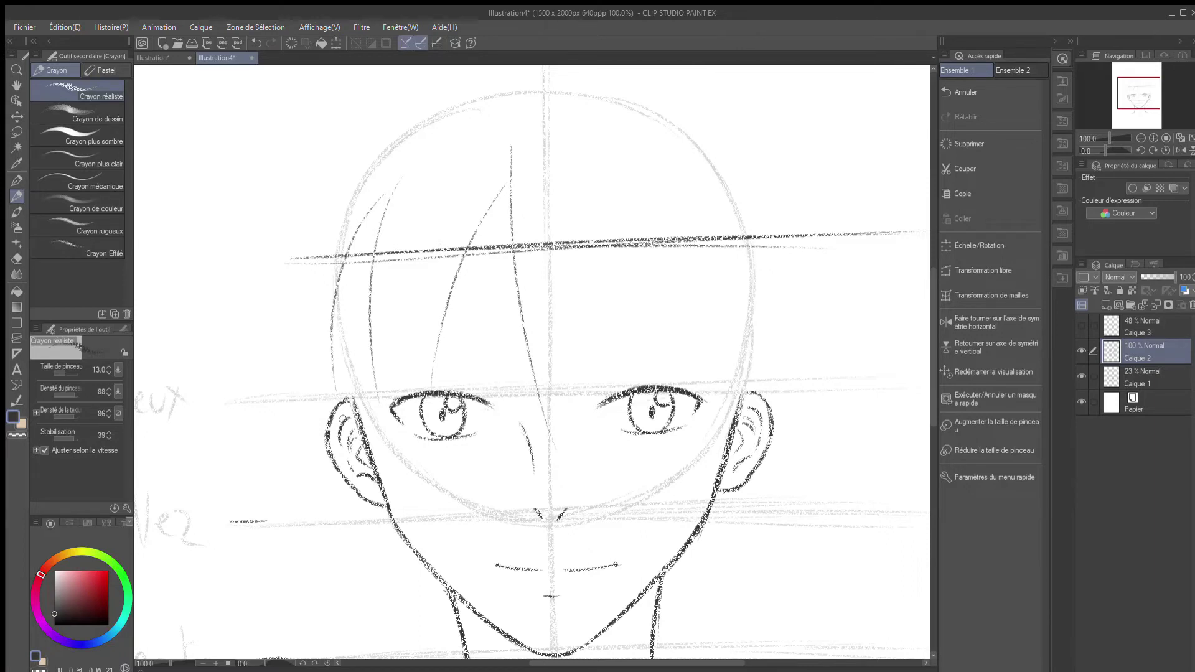
pyautogui.hotkey('ctrl', 'z')
pyautogui.hotkey('ctrl', 'z')
pyautogui.hotkey('ctrl', 'z')
pyautogui.hotkey('ctrl', 'z')
pyautogui.hotkey('ctrl', 'z')
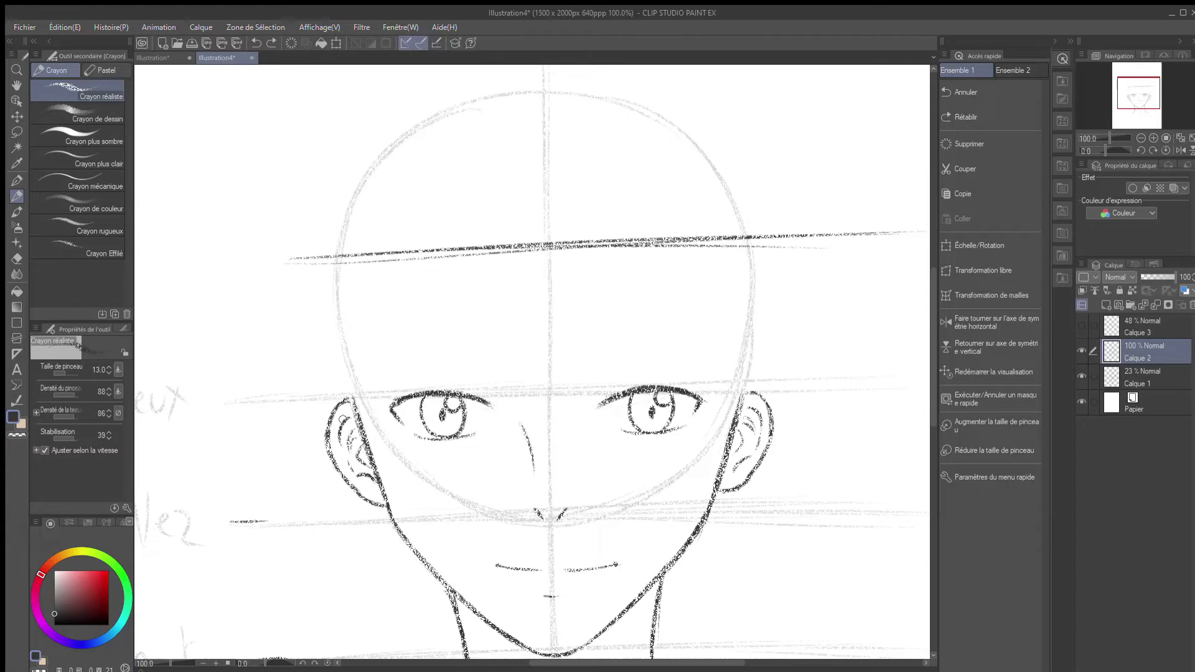
# Sketch practice examples of pointed, curved hair strands in the empty areas on both sides of the head
pyautogui.moveTo(226, 288)
pyautogui.mouseDown()
pyautogui.moveTo(236, 383)
pyautogui.moveTo(269, 438)
pyautogui.moveTo(257, 295)
pyautogui.mouseUp()
pyautogui.moveTo(249, 372); pyautogui.dragTo(266, 283)
pyautogui.moveTo(206, 407)
pyautogui.mouseDown()
pyautogui.moveTo(256, 538)
pyautogui.moveTo(230, 392)
pyautogui.mouseUp()
pyautogui.moveTo(277, 503)
pyautogui.mouseDown()
pyautogui.moveTo(327, 622)
pyautogui.moveTo(299, 498)
pyautogui.mouseUp()
pyautogui.moveTo(199, 533)
pyautogui.mouseDown()
pyautogui.moveTo(221, 623)
pyautogui.moveTo(237, 523)
pyautogui.moveTo(203, 582)
pyautogui.moveTo(236, 637)
pyautogui.mouseUp()
pyautogui.hotkey('ctrl', 'z')
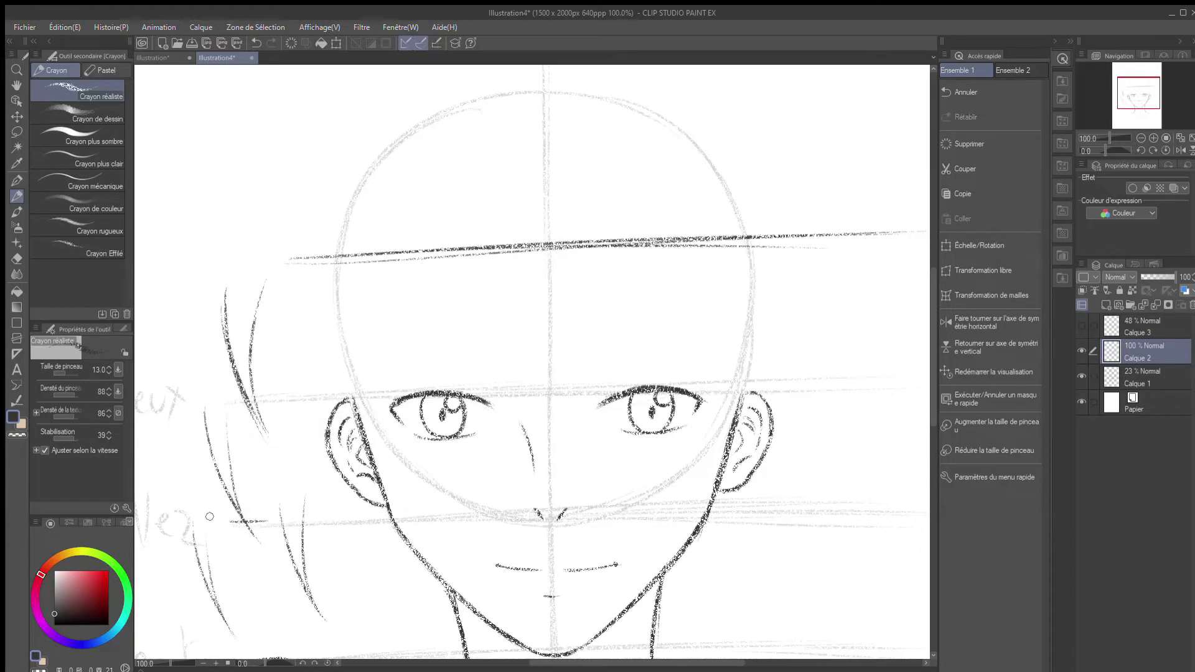
pyautogui.moveTo(155, 537); pyautogui.dragTo(182, 642)
pyautogui.moveTo(187, 557); pyautogui.dragTo(179, 629)
pyautogui.moveTo(282, 111); pyautogui.dragTo(306, 209)
pyautogui.moveTo(300, 168)
pyautogui.mouseDown()
pyautogui.moveTo(311, 194)
pyautogui.moveTo(325, 90)
pyautogui.mouseUp()
pyautogui.moveTo(219, 103)
pyautogui.mouseDown()
pyautogui.moveTo(232, 248)
pyautogui.moveTo(226, 186)
pyautogui.mouseUp()
pyautogui.moveTo(237, 242); pyautogui.dragTo(257, 99)
pyautogui.moveTo(270, 248)
pyautogui.mouseDown()
pyautogui.moveTo(308, 361)
pyautogui.moveTo(315, 272)
pyautogui.mouseUp()
pyautogui.moveTo(838, 106)
pyautogui.mouseDown()
pyautogui.moveTo(831, 196)
pyautogui.moveTo(851, 155)
pyautogui.mouseUp()
pyautogui.moveTo(852, 156)
pyautogui.mouseDown()
pyautogui.moveTo(843, 211)
pyautogui.moveTo(895, 84)
pyautogui.mouseUp()
pyautogui.moveTo(842, 319); pyautogui.dragTo(822, 422)
pyautogui.moveTo(851, 378)
pyautogui.mouseDown()
pyautogui.moveTo(829, 442)
pyautogui.moveTo(892, 337)
pyautogui.mouseUp()
pyautogui.moveTo(798, 467); pyautogui.dragTo(752, 567)
pyautogui.moveTo(803, 491); pyautogui.dragTo(756, 565)
pyautogui.moveTo(797, 516); pyautogui.dragTo(760, 588)
pyautogui.moveTo(846, 492); pyautogui.dragTo(762, 590)
pyautogui.moveTo(722, 526); pyautogui.dragTo(716, 623)
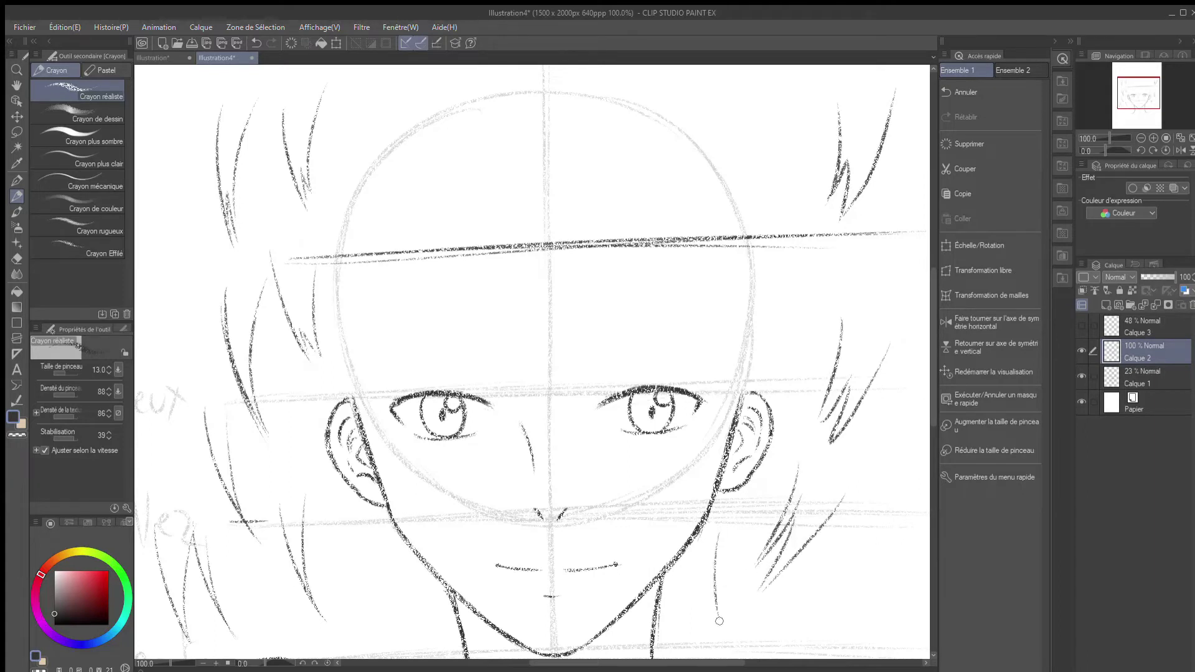
pyautogui.moveTo(732, 517); pyautogui.dragTo(744, 635)
pyautogui.moveTo(721, 579); pyautogui.dragTo(750, 651)
pyautogui.moveTo(894, 467)
pyautogui.mouseDown()
pyautogui.moveTo(825, 575)
pyautogui.moveTo(882, 521)
pyautogui.moveTo(823, 601)
pyautogui.mouseUp()
pyautogui.moveTo(917, 518); pyautogui.dragTo(816, 601)
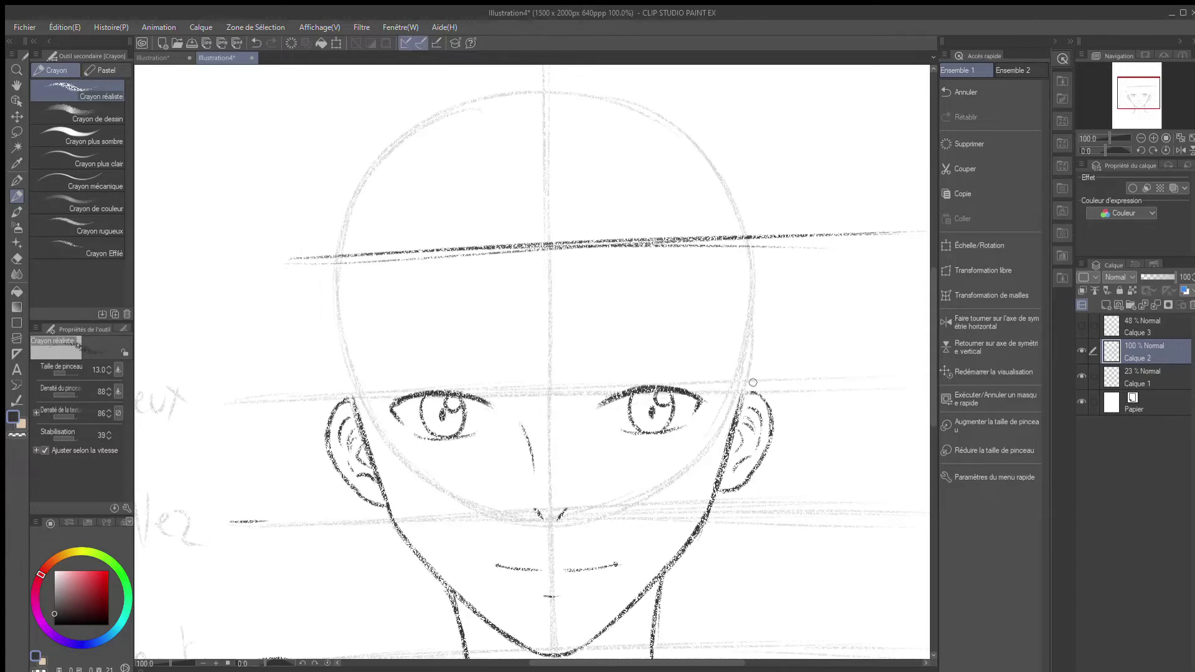
# Draw the left side of the central fringe lock as overlapping pointed strands from the hairline guide down between the eyes
pyautogui.moveTo(463, 240)
pyautogui.mouseDown()
pyautogui.moveTo(494, 399)
pyautogui.moveTo(473, 348)
pyautogui.moveTo(498, 404)
pyautogui.mouseUp()
pyautogui.moveTo(480, 309); pyautogui.dragTo(491, 391)
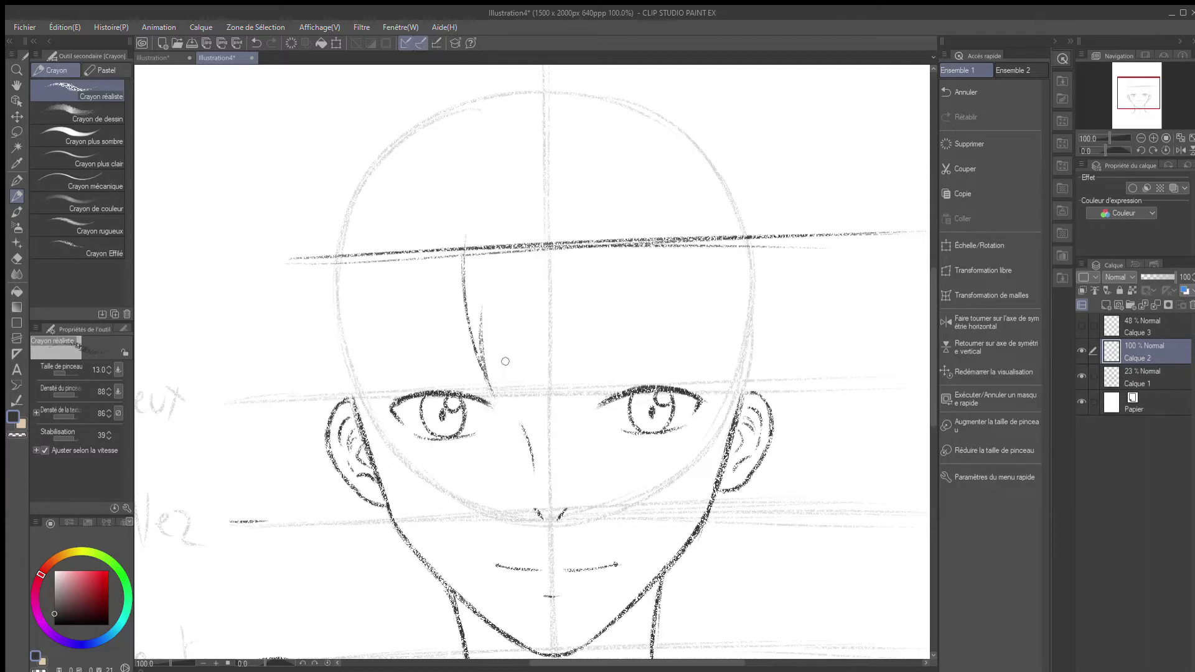
pyautogui.moveTo(482, 318); pyautogui.dragTo(517, 417)
pyautogui.moveTo(487, 340); pyautogui.dragTo(520, 418)
pyautogui.moveTo(505, 339); pyautogui.dragTo(534, 448)
pyautogui.moveTo(515, 394); pyautogui.dragTo(539, 461)
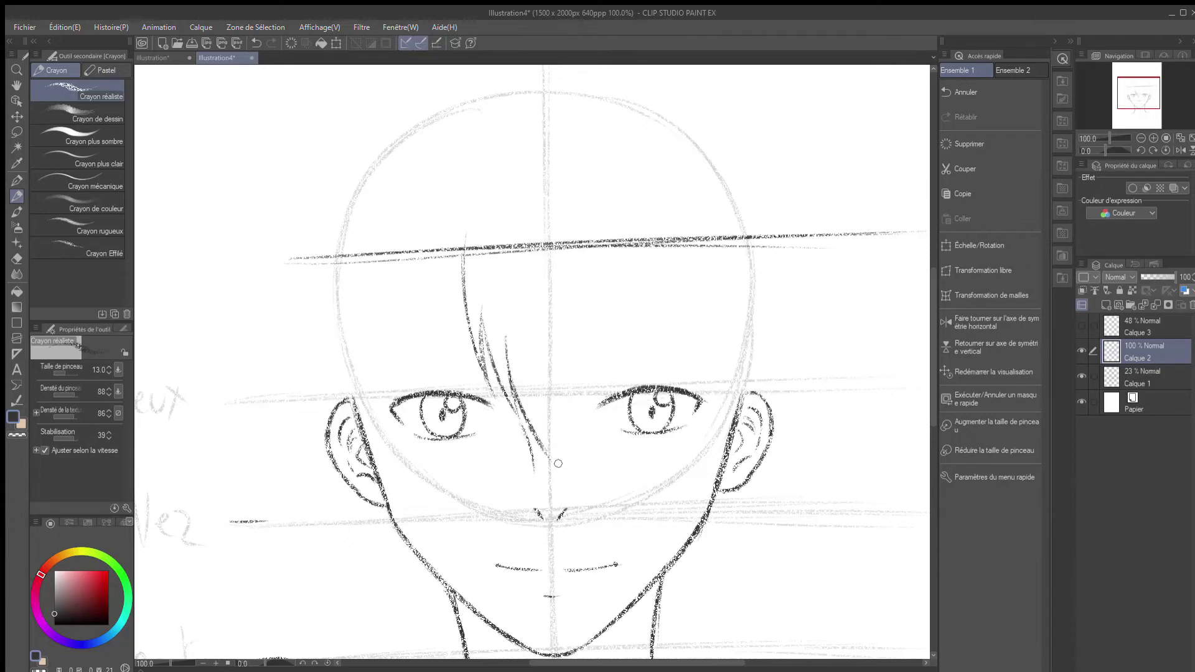
pyautogui.moveTo(542, 401); pyautogui.dragTo(548, 453)
pyautogui.moveTo(540, 402); pyautogui.dragTo(560, 482)
pyautogui.moveTo(552, 430); pyautogui.dragTo(561, 495)
# Draw the right side of the central fringe lock, curving from below the hairline guide down to a point above the nose
pyautogui.moveTo(608, 279)
pyautogui.mouseDown()
pyautogui.moveTo(605, 313)
pyautogui.moveTo(590, 402)
pyautogui.mouseUp()
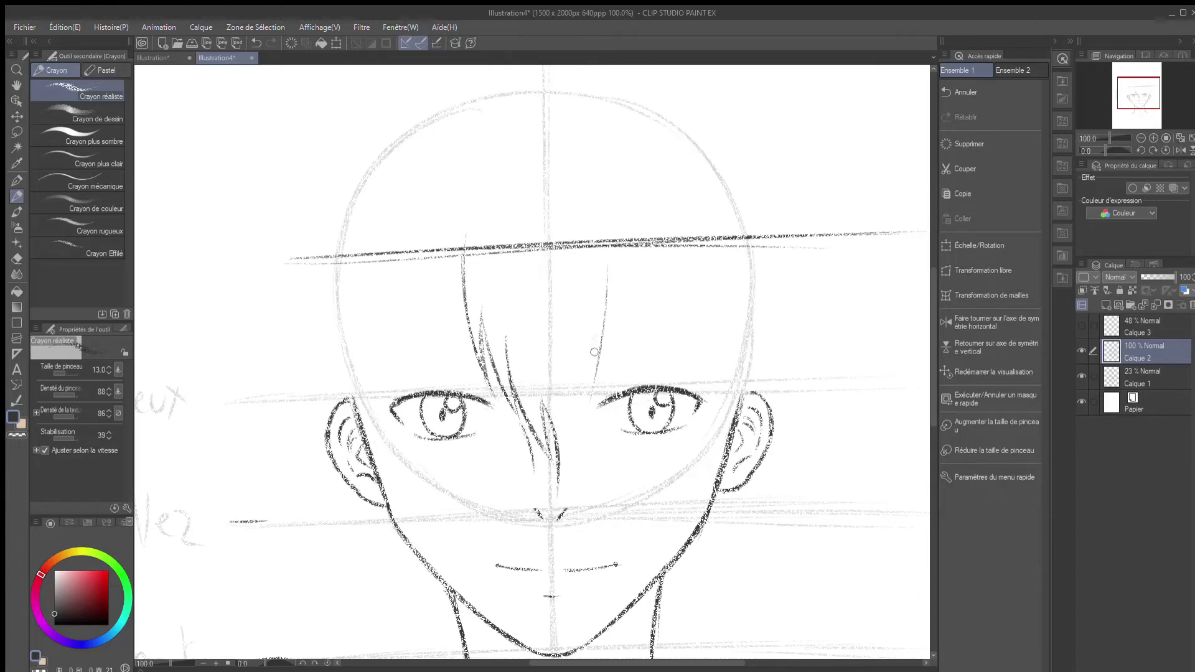
pyautogui.moveTo(608, 268); pyautogui.dragTo(589, 410)
pyautogui.moveTo(596, 346); pyautogui.dragTo(584, 423)
pyautogui.moveTo(594, 334)
pyautogui.mouseDown()
pyautogui.moveTo(556, 492)
pyautogui.moveTo(563, 476)
pyautogui.mouseUp()
pyautogui.moveTo(593, 335); pyautogui.dragTo(560, 479)
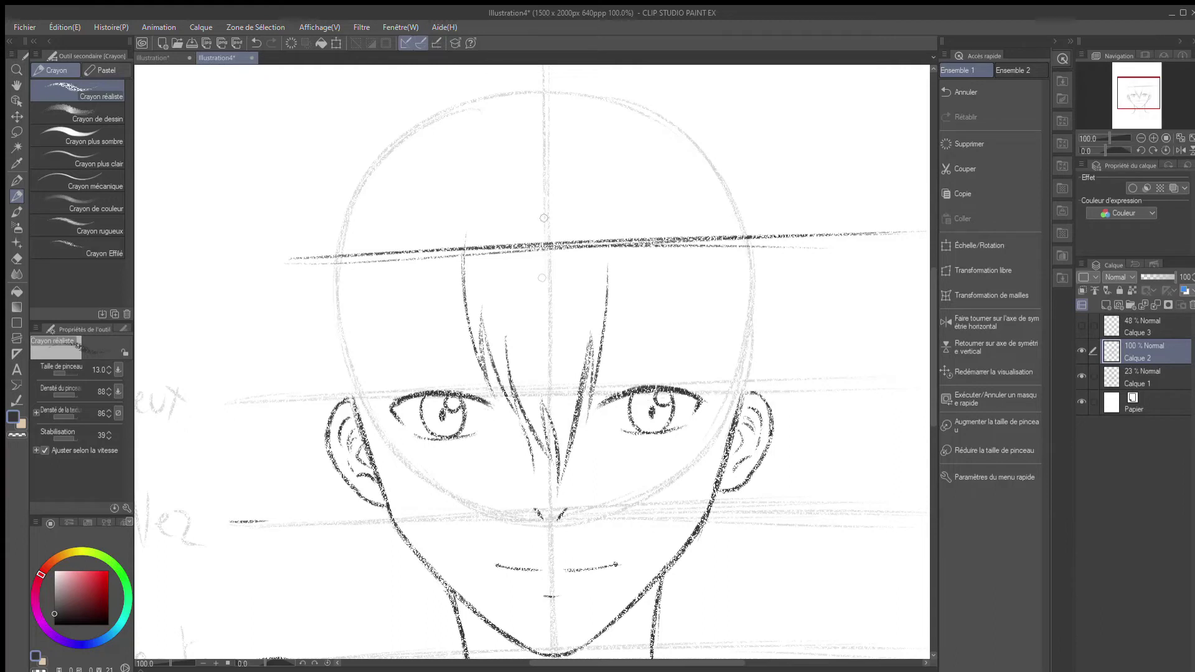
# Darken the vertical centre line from the upper skull to the nose and undo the trial strands on either side
pyautogui.moveTo(545, 115); pyautogui.dragTo(540, 510)
pyautogui.moveTo(405, 264); pyautogui.dragTo(436, 373)
pyautogui.moveTo(703, 264)
pyautogui.mouseDown()
pyautogui.moveTo(692, 358)
pyautogui.moveTo(674, 377)
pyautogui.mouseUp()
pyautogui.hotkey('ctrl', 'z')
pyautogui.hotkey('ctrl', 'z')
pyautogui.hotkey('ctrl', 'z')
pyautogui.hotkey('ctrl', 'z')
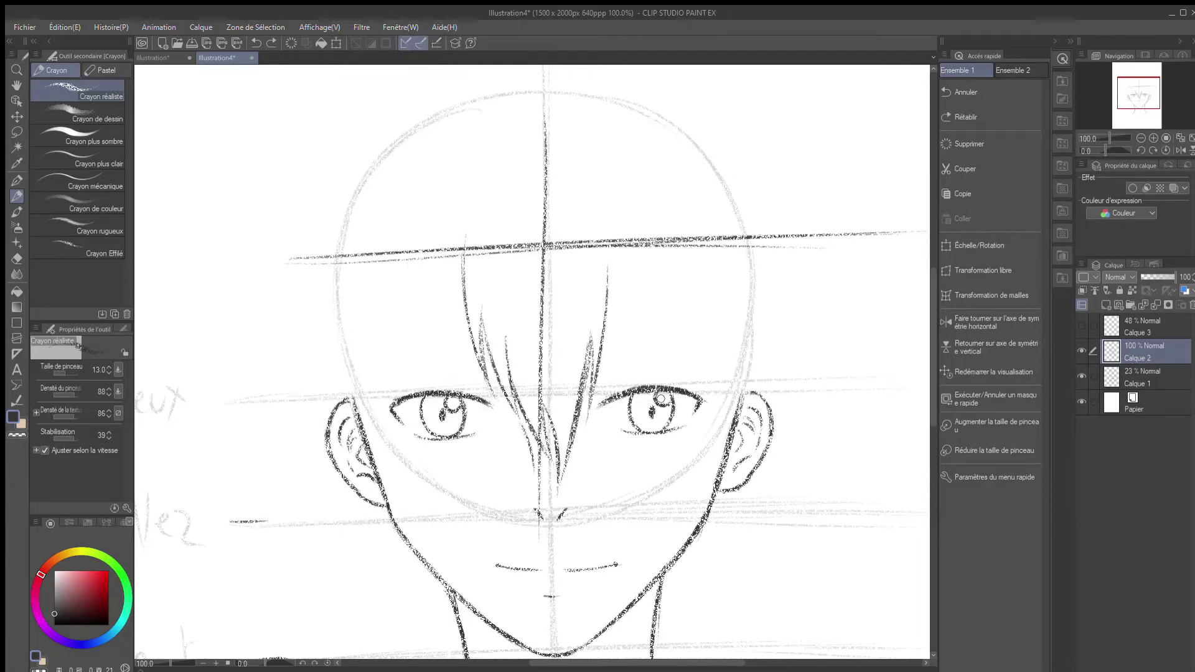
# Draw pointed fringe strands above the right eye, from the central lock out to the temple
pyautogui.moveTo(608, 269)
pyautogui.mouseDown()
pyautogui.moveTo(625, 375)
pyautogui.moveTo(665, 381)
pyautogui.mouseUp()
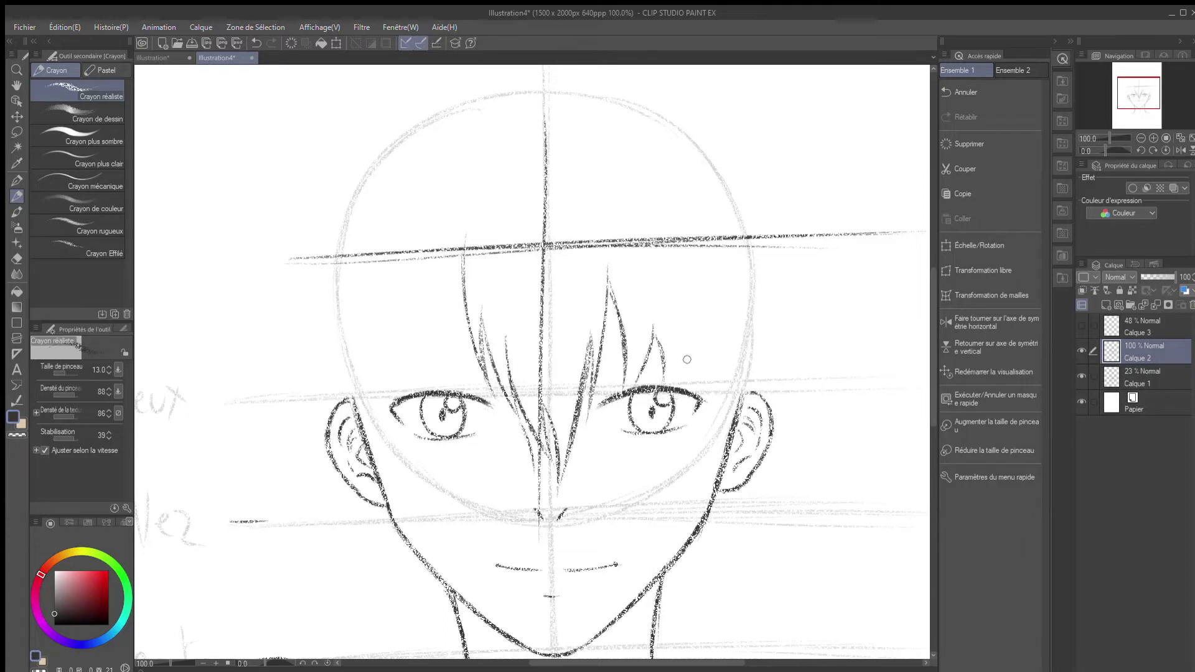
pyautogui.moveTo(694, 307); pyautogui.dragTo(679, 377)
pyautogui.moveTo(696, 335); pyautogui.dragTo(701, 388)
pyautogui.moveTo(741, 286); pyautogui.dragTo(713, 408)
pyautogui.moveTo(714, 359); pyautogui.dragTo(705, 414)
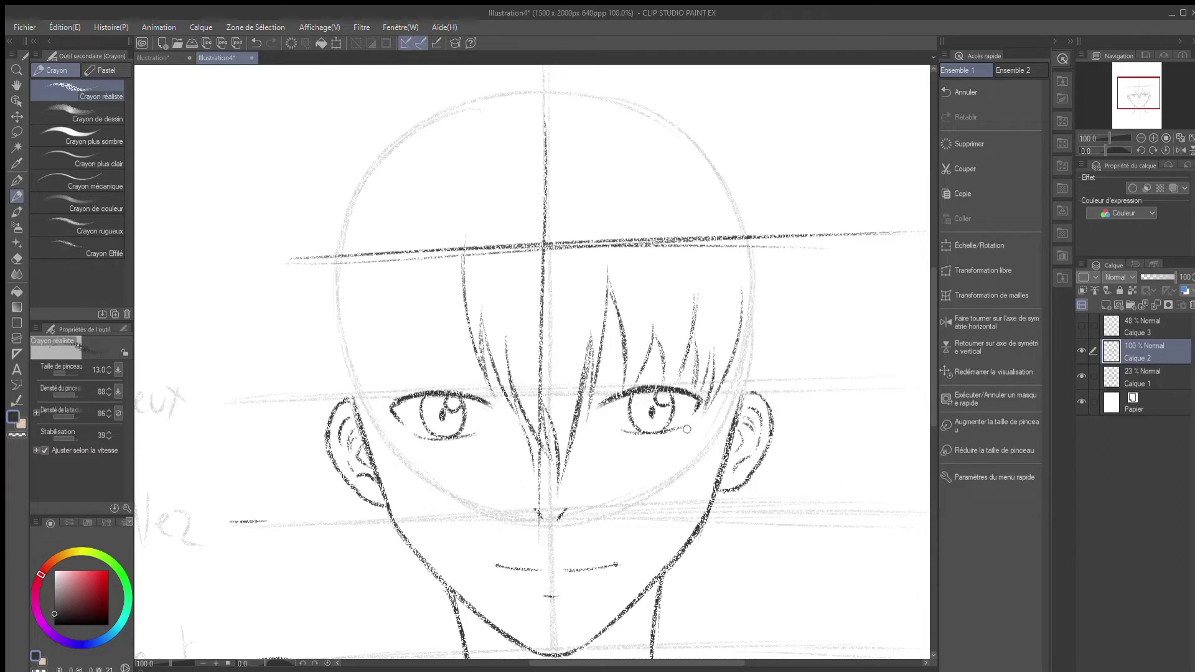
# Draw matching pointed fringe strands above the left eye out to the temple, and reinforce the outermost right strand
pyautogui.moveTo(462, 264); pyautogui.dragTo(461, 381)
pyautogui.moveTo(461, 288); pyautogui.dragTo(457, 388)
pyautogui.moveTo(437, 262); pyautogui.dragTo(450, 387)
pyautogui.moveTo(435, 310)
pyautogui.mouseDown()
pyautogui.moveTo(448, 384)
pyautogui.moveTo(435, 387)
pyautogui.mouseUp()
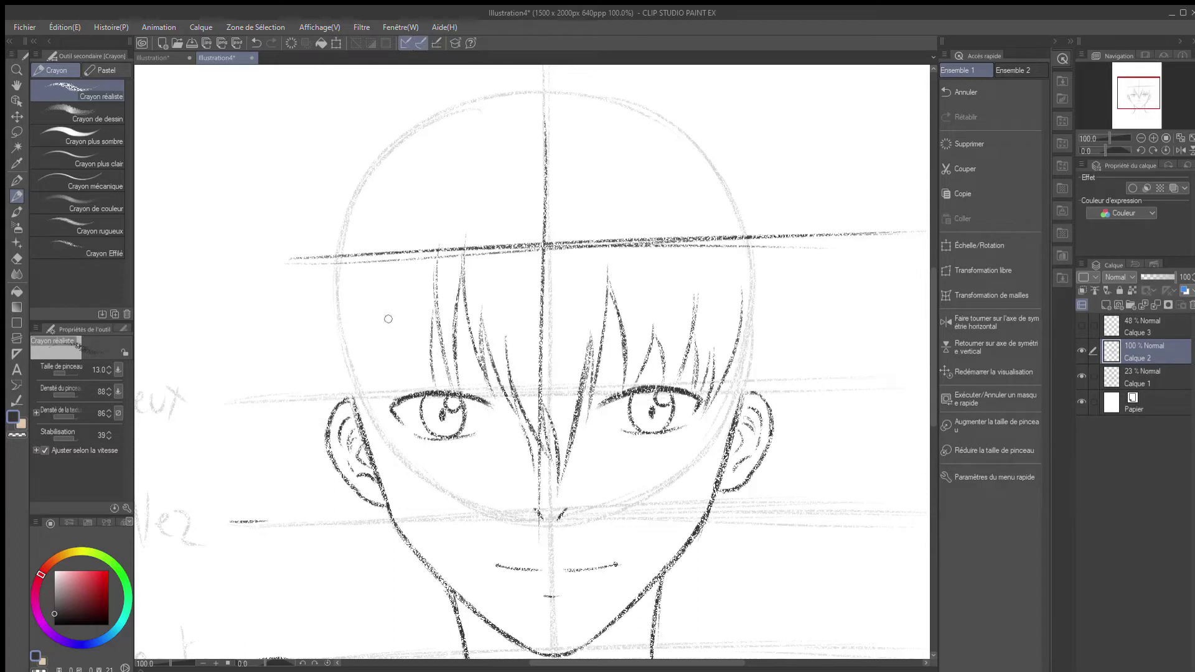
pyautogui.moveTo(364, 275); pyautogui.dragTo(387, 389)
pyautogui.moveTo(382, 323)
pyautogui.mouseDown()
pyautogui.moveTo(390, 394)
pyautogui.moveTo(399, 386)
pyautogui.mouseUp()
pyautogui.moveTo(435, 268); pyautogui.dragTo(408, 374)
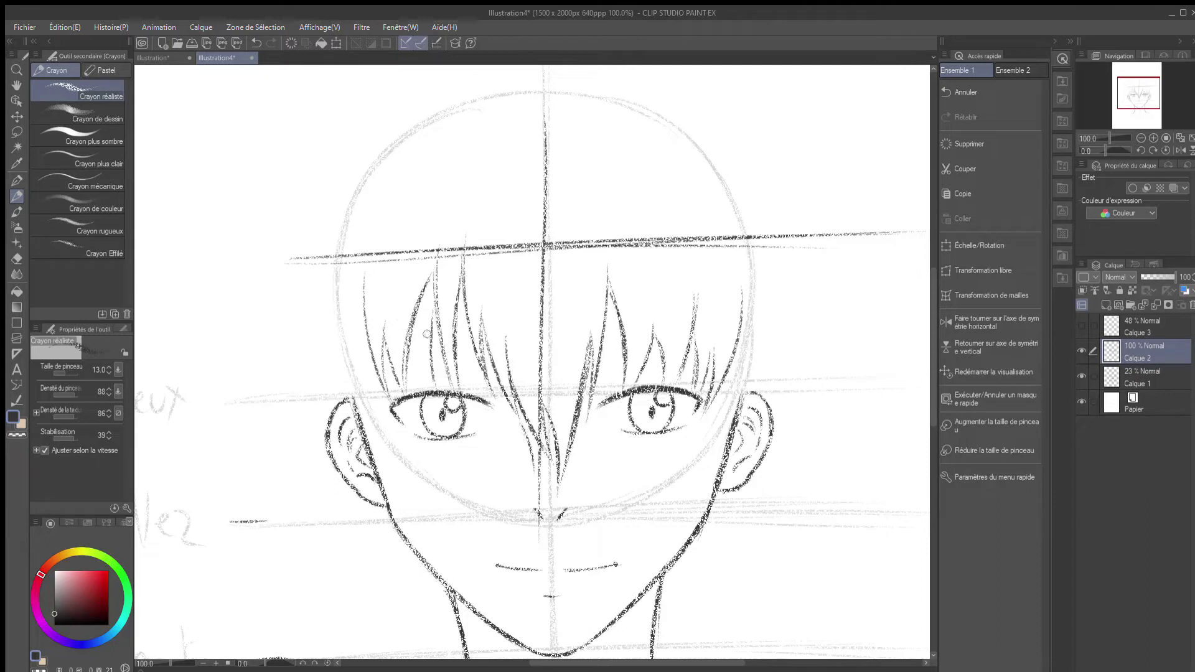
pyautogui.moveTo(415, 321); pyautogui.dragTo(431, 391)
pyautogui.moveTo(742, 286); pyautogui.dragTo(738, 329)
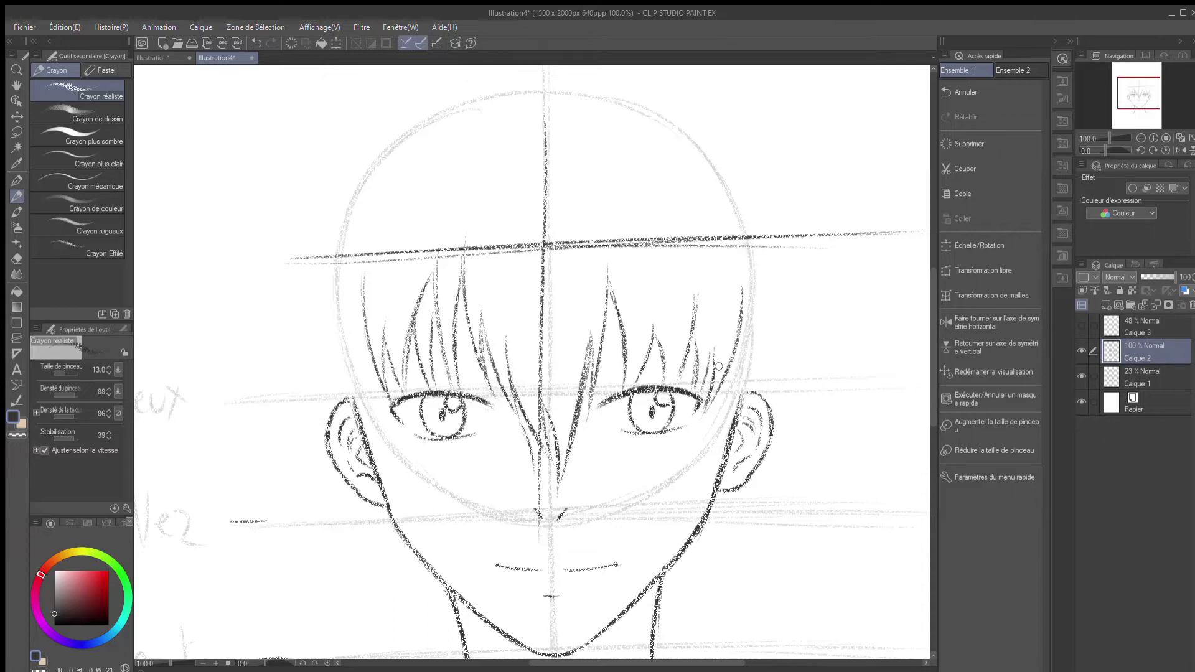
pyautogui.hotkey('alt', 'Tab')
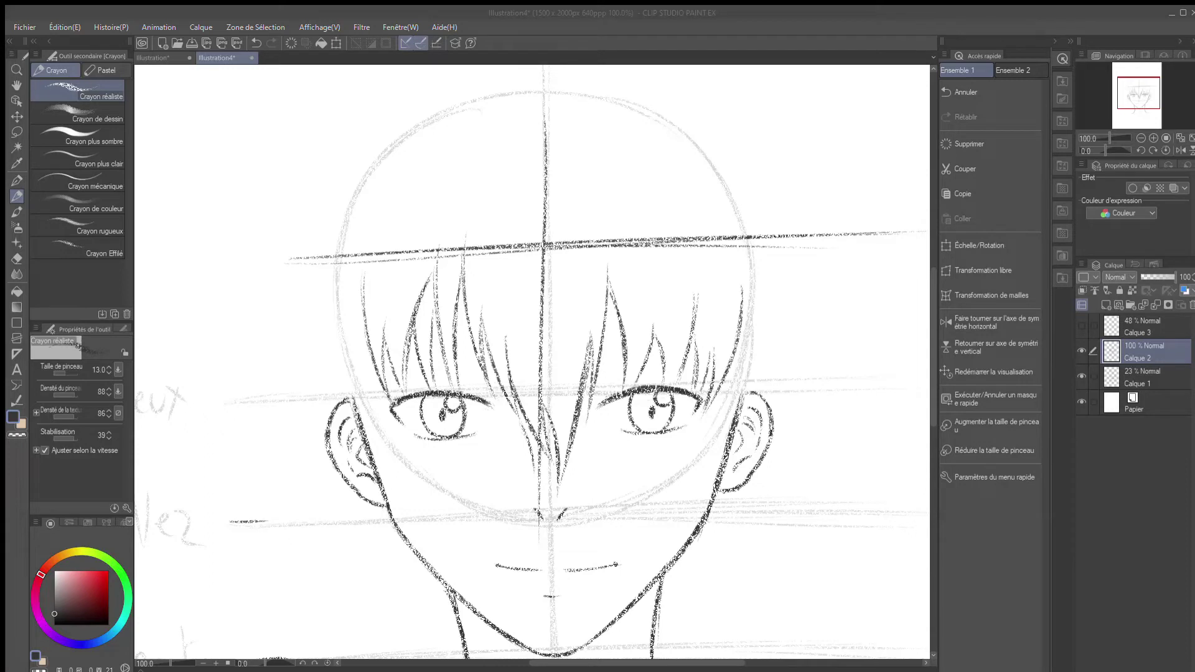
pyautogui.hotkey('alt', 'Tab')
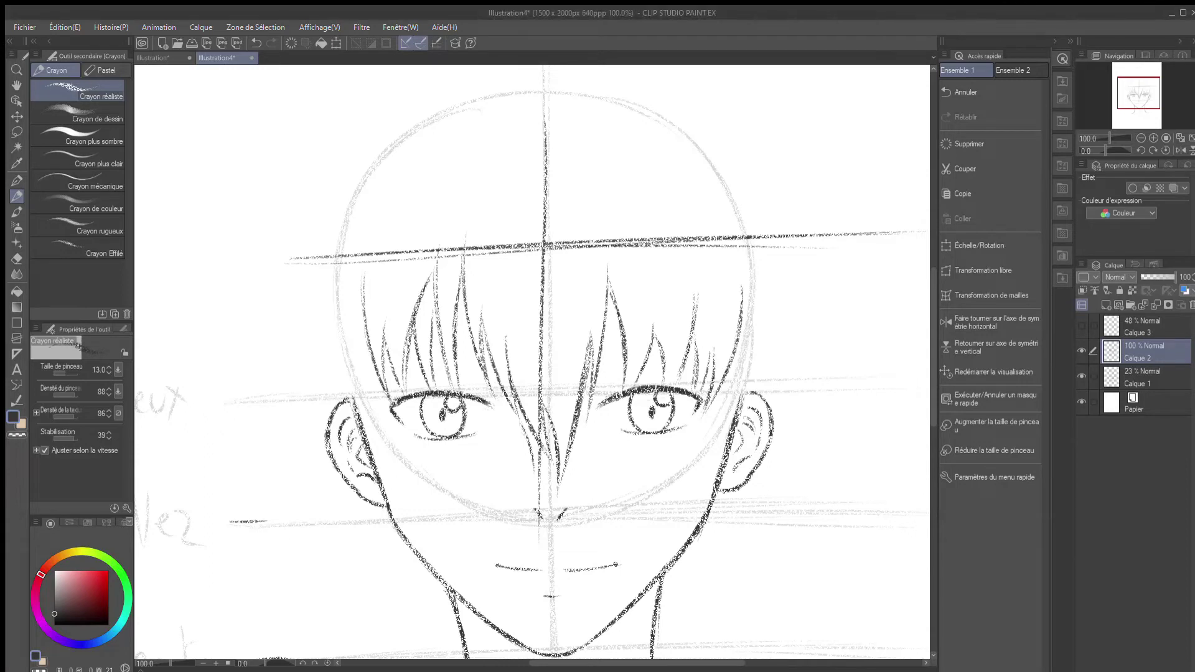
# Add a new layer above the face drawing and sketch the left sideburn strands in front of the ear
pyautogui.hotkey('ctrl', 'shift', 'n')
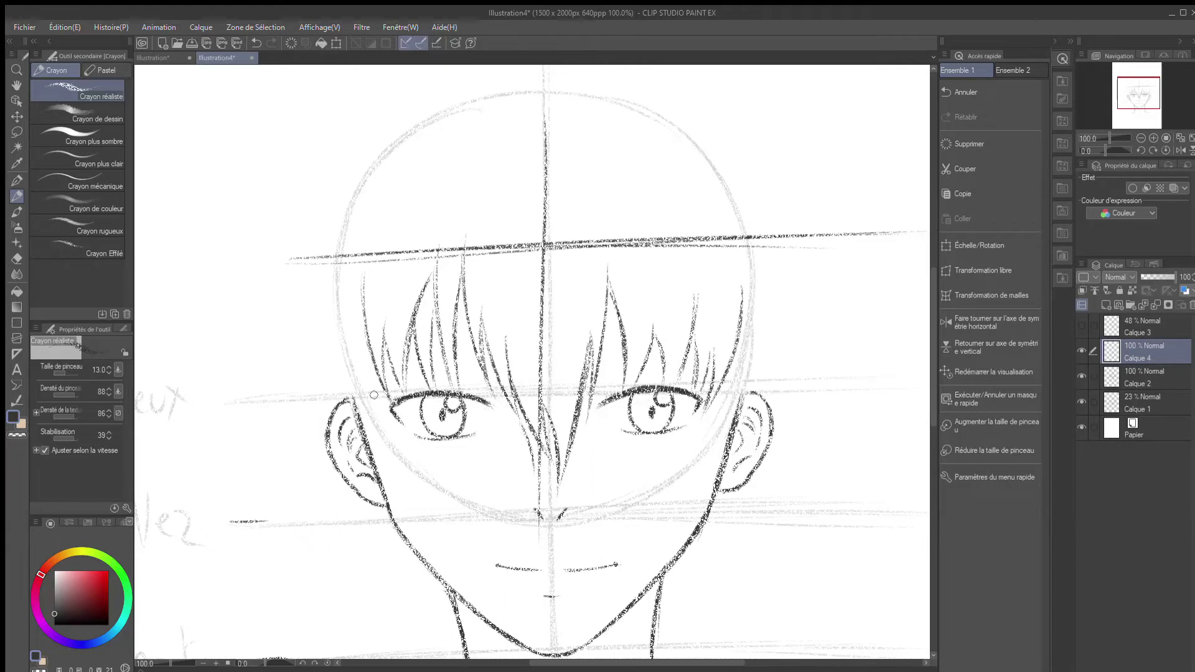
pyautogui.moveTo(369, 350); pyautogui.dragTo(386, 466)
pyautogui.moveTo(370, 373); pyautogui.dragTo(397, 496)
pyautogui.moveTo(375, 423); pyautogui.dragTo(404, 504)
pyautogui.moveTo(340, 399); pyautogui.dragTo(366, 451)
pyautogui.moveTo(379, 468); pyautogui.dragTo(402, 503)
pyautogui.moveTo(341, 411); pyautogui.dragTo(364, 451)
pyautogui.moveTo(374, 462)
pyautogui.mouseDown()
pyautogui.moveTo(405, 503)
pyautogui.moveTo(392, 490)
pyautogui.mouseUp()
pyautogui.moveTo(369, 377); pyautogui.dragTo(412, 521)
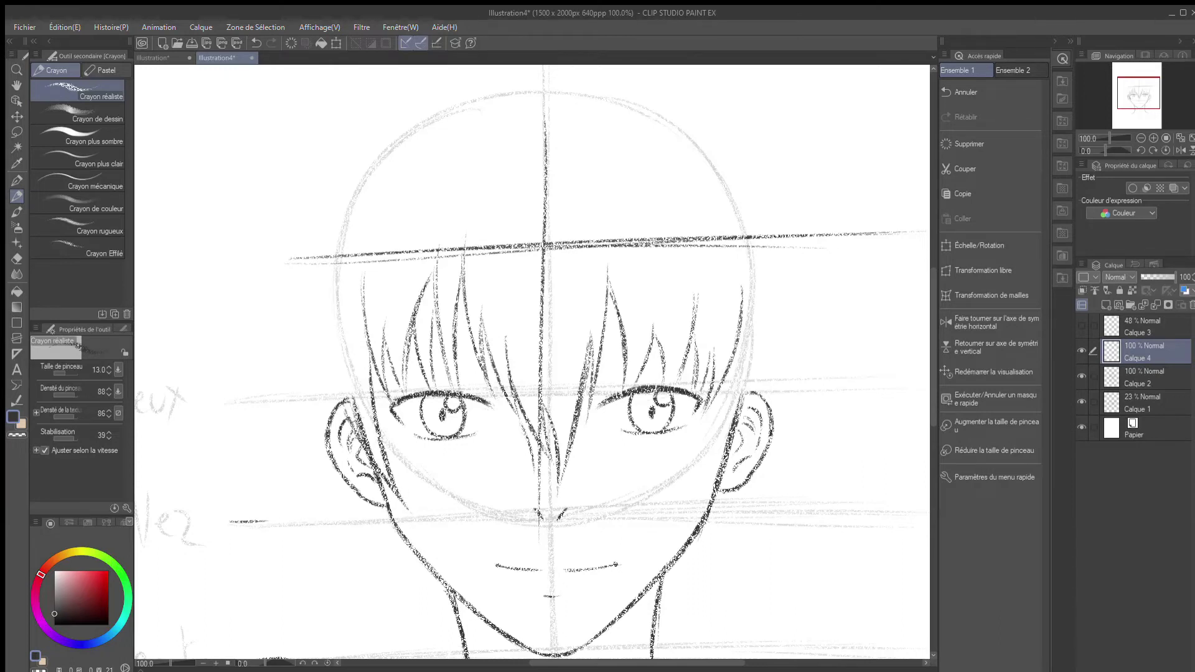
# Draw longer pointed hair strands over the outer edge of the left ear, ending near the nose guide
pyautogui.moveTo(320, 351); pyautogui.dragTo(315, 483)
pyautogui.moveTo(313, 374)
pyautogui.mouseDown()
pyautogui.moveTo(320, 493)
pyautogui.moveTo(333, 381)
pyautogui.moveTo(321, 493)
pyautogui.moveTo(355, 529)
pyautogui.mouseUp()
pyautogui.moveTo(333, 464); pyautogui.dragTo(356, 532)
pyautogui.moveTo(343, 414); pyautogui.dragTo(354, 520)
pyautogui.moveTo(320, 333); pyautogui.dragTo(316, 427)
# Draw the right sideburn as tapering strands in front of the ear, following the edge of the face
pyautogui.moveTo(729, 382); pyautogui.dragTo(703, 492)
pyautogui.moveTo(719, 417); pyautogui.dragTo(698, 503)
pyautogui.moveTo(719, 443); pyautogui.dragTo(704, 465)
pyautogui.moveTo(724, 408); pyautogui.dragTo(694, 505)
pyautogui.moveTo(714, 439); pyautogui.dragTo(695, 503)
pyautogui.moveTo(755, 384); pyautogui.dragTo(697, 500)
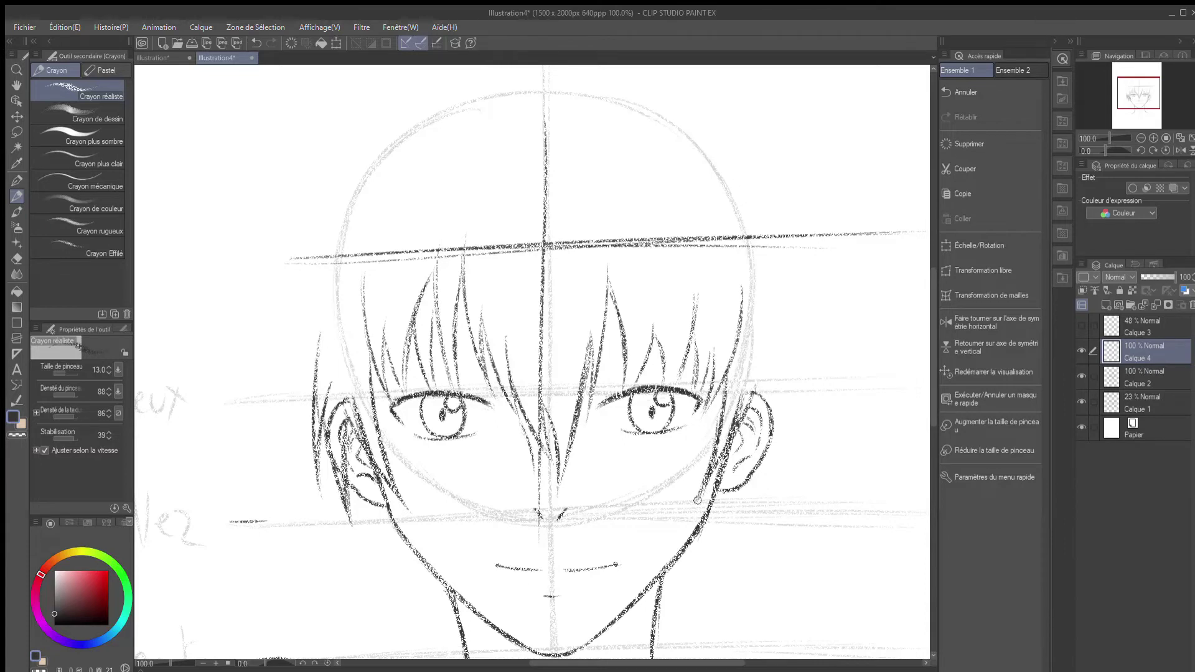
# Draw pointed hair strands over the right ear and beyond its outer edge to balance the left side
pyautogui.moveTo(754, 394); pyautogui.dragTo(733, 447)
pyautogui.moveTo(746, 414); pyautogui.dragTo(750, 503)
pyautogui.moveTo(774, 402); pyautogui.dragTo(746, 496)
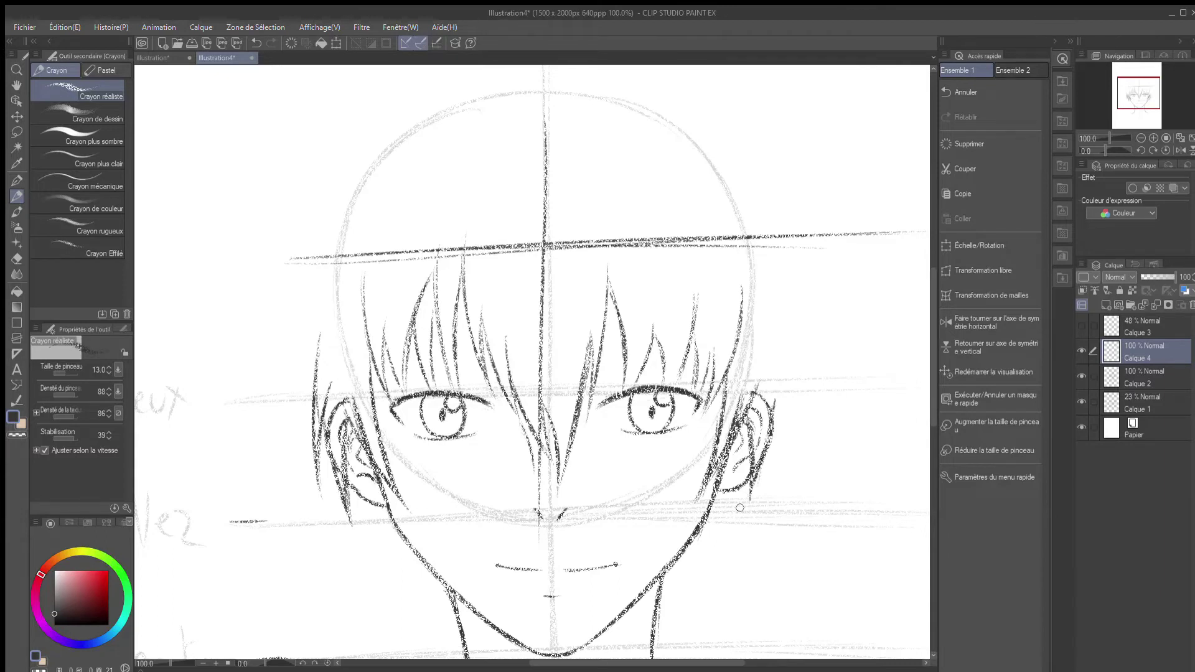
pyautogui.moveTo(770, 371); pyautogui.dragTo(777, 449)
pyautogui.moveTo(772, 402); pyautogui.dragTo(785, 454)
pyautogui.moveTo(788, 311); pyautogui.dragTo(786, 442)
pyautogui.moveTo(770, 367); pyautogui.dragTo(779, 455)
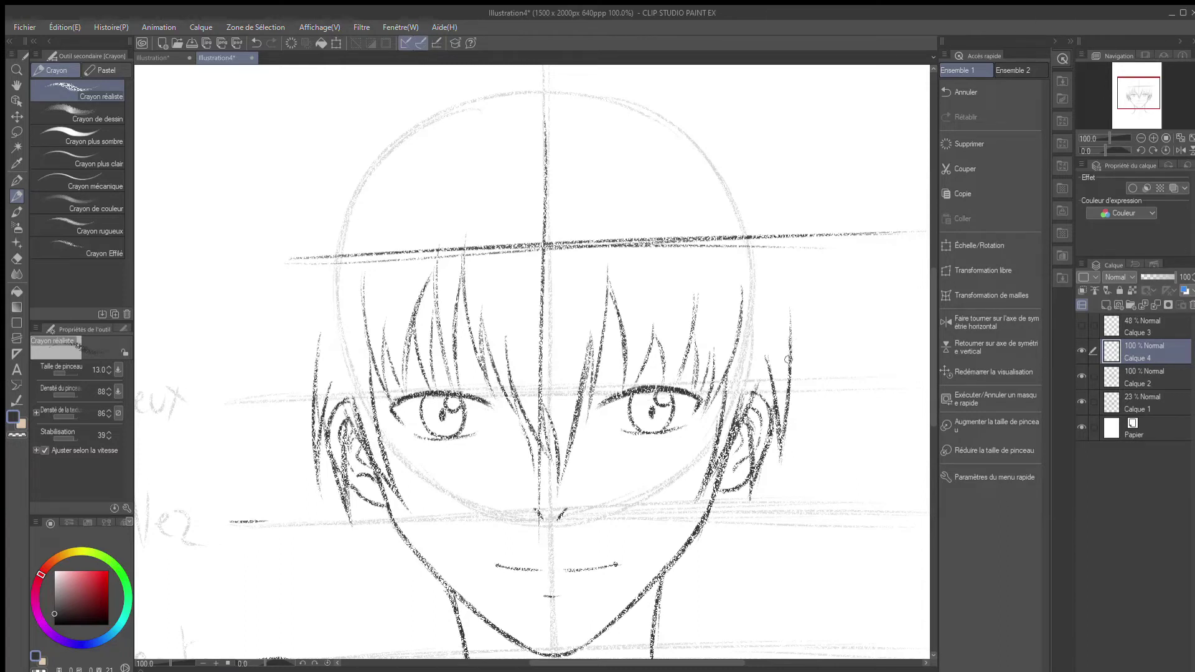
# Extend the side hair with curved outer strands on both sides of the head and extra strokes around the right ear
pyautogui.moveTo(782, 295); pyautogui.dragTo(795, 374)
pyautogui.moveTo(791, 331); pyautogui.dragTo(801, 393)
pyautogui.moveTo(792, 286)
pyautogui.mouseDown()
pyautogui.moveTo(804, 389)
pyautogui.moveTo(791, 410)
pyautogui.mouseUp()
pyautogui.moveTo(324, 291); pyautogui.dragTo(305, 405)
pyautogui.moveTo(332, 313); pyautogui.dragTo(311, 431)
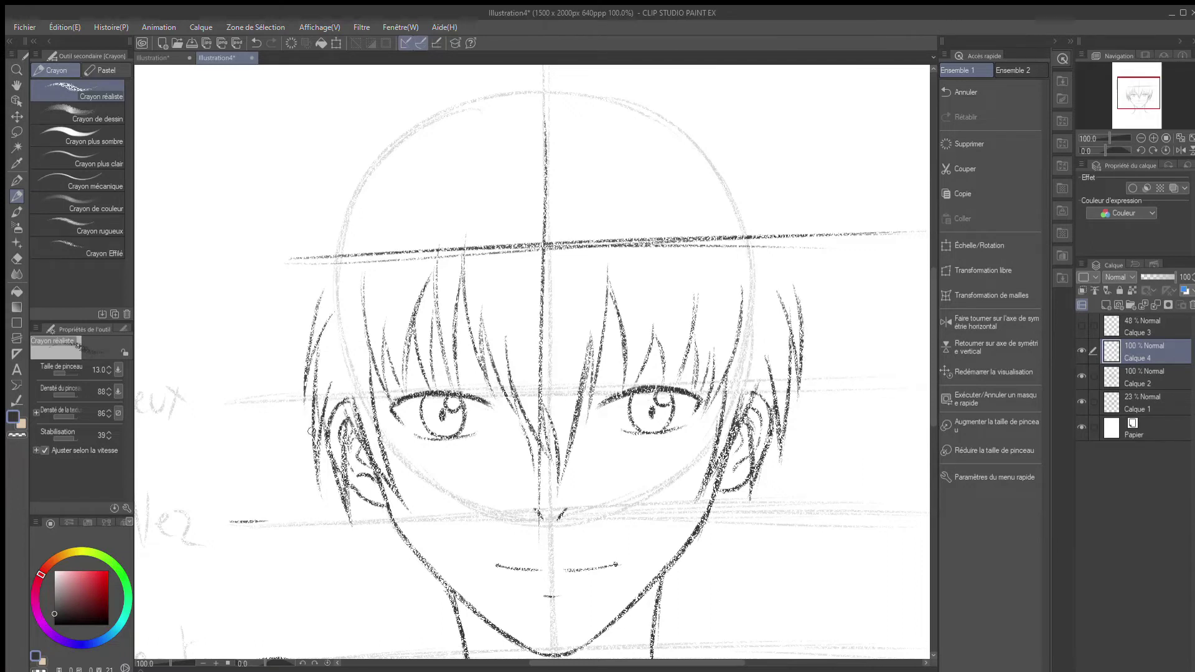
pyautogui.moveTo(748, 412); pyautogui.dragTo(755, 495)
pyautogui.moveTo(747, 427); pyautogui.dragTo(749, 455)
pyautogui.moveTo(722, 393); pyautogui.dragTo(716, 439)
# Erase the dark vertical centre line above the eyes and the slanted hairline guide on layer Calque 2
pyautogui.press('e')
pyautogui.hotkey('alt', '[')
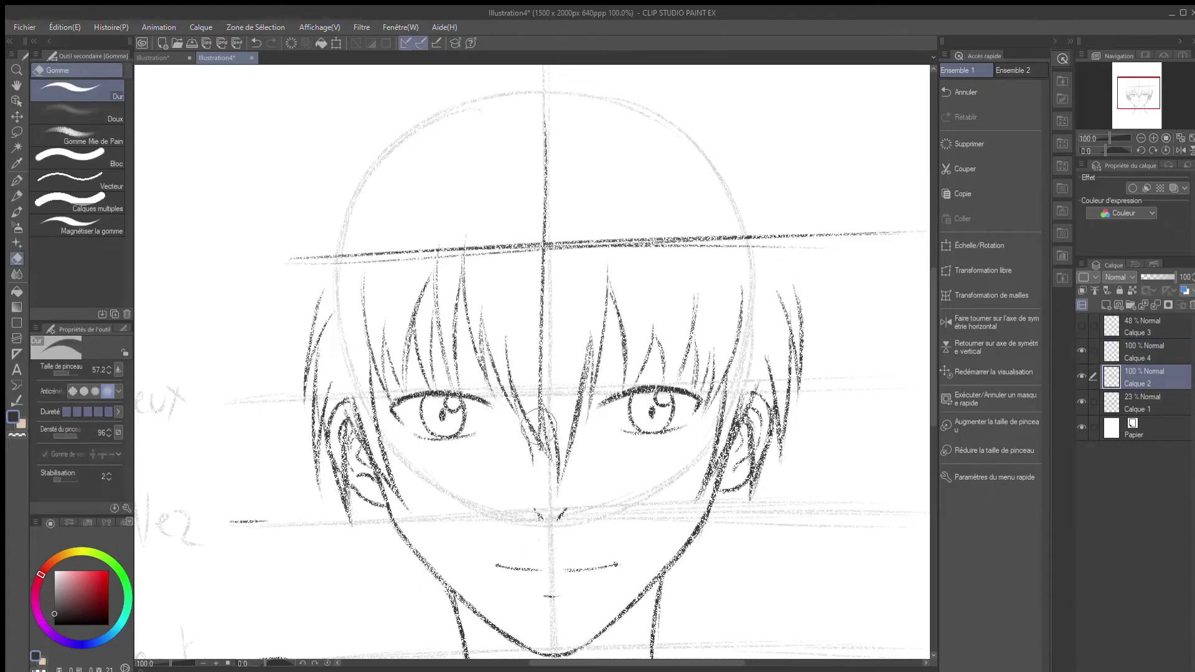
pyautogui.moveTo(533, 405)
pyautogui.mouseDown()
pyautogui.moveTo(558, 217)
pyautogui.moveTo(543, 222)
pyautogui.moveTo(547, 69)
pyautogui.mouseUp()
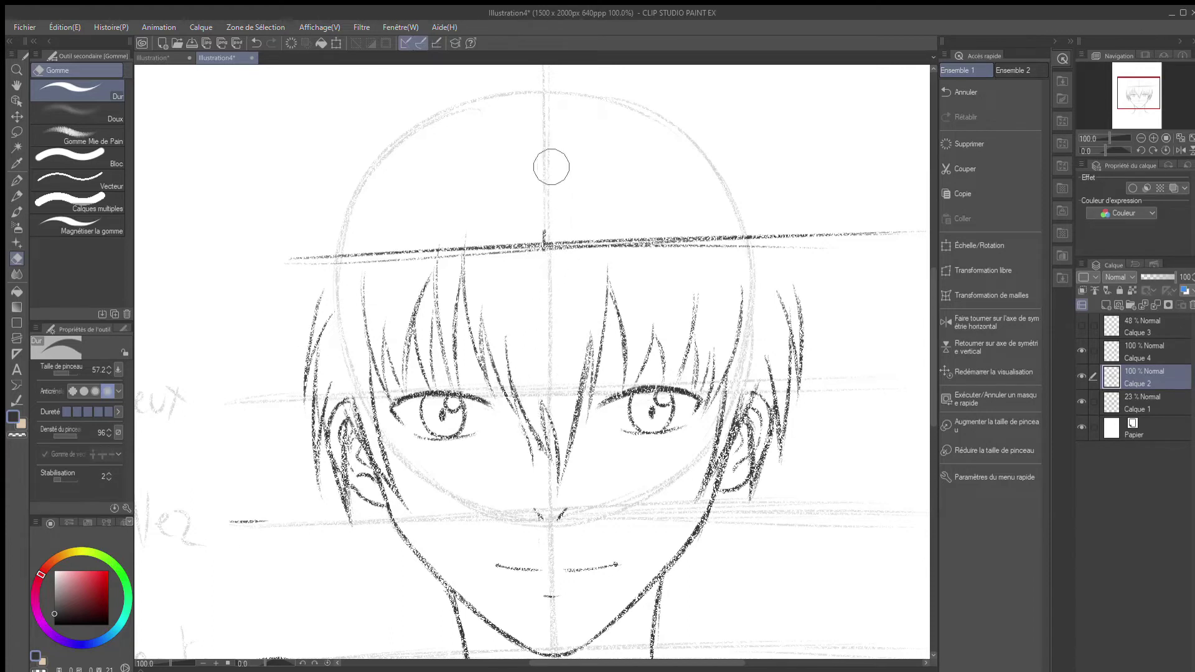
pyautogui.moveTo(285, 257)
pyautogui.mouseDown()
pyautogui.moveTo(622, 219)
pyautogui.moveTo(371, 260)
pyautogui.moveTo(915, 230)
pyautogui.mouseUp()
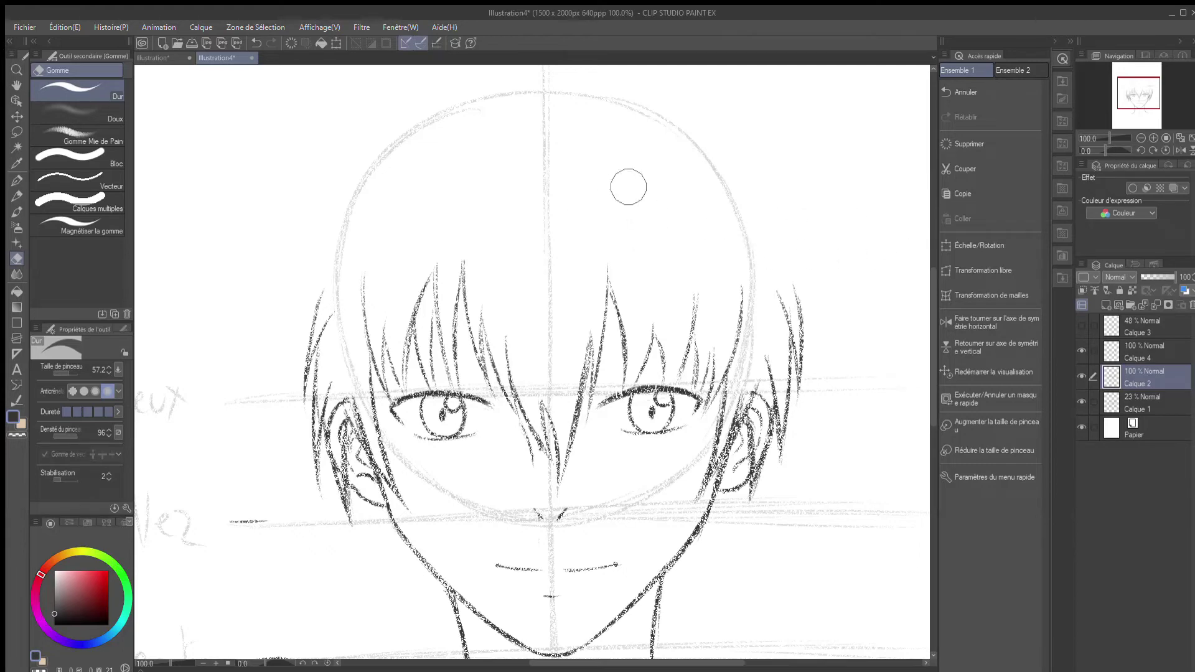
# Mark the height of the hair with a short pencil stroke slightly above the top of the skull circle
pyautogui.scroll(-1, 783, 431)
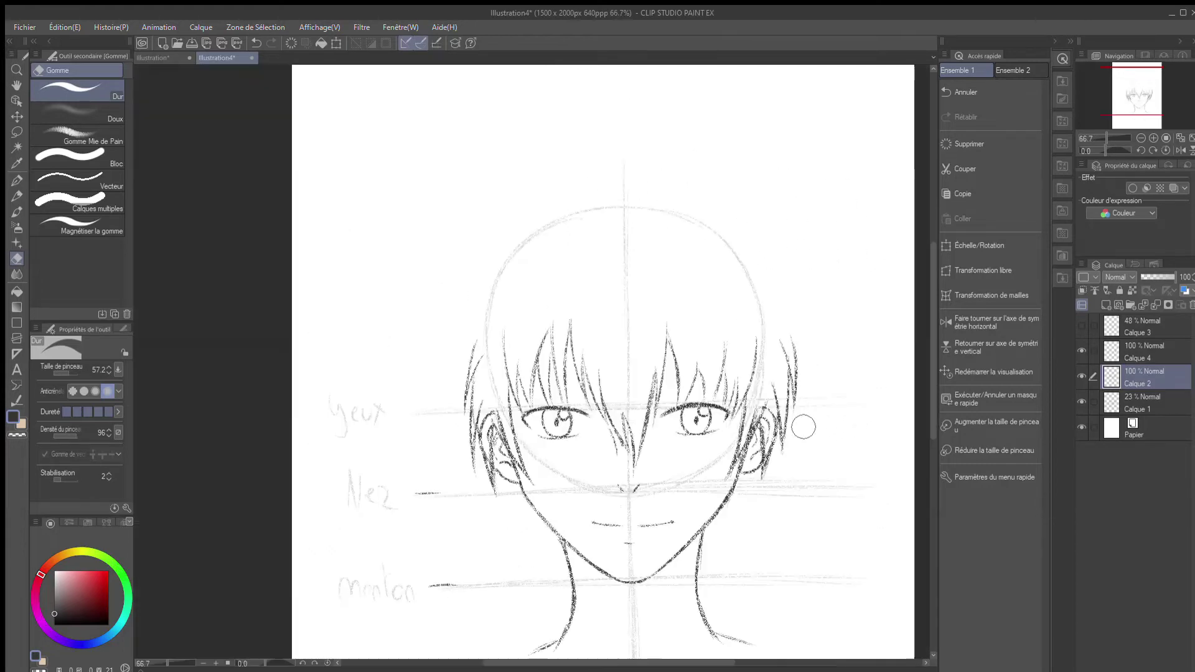
pyautogui.press('space')
pyautogui.moveTo(804, 428)
pyautogui.mouseDown()
pyautogui.moveTo(788, 405)
pyautogui.moveTo(739, 381)
pyautogui.mouseUp()
pyautogui.press('p')
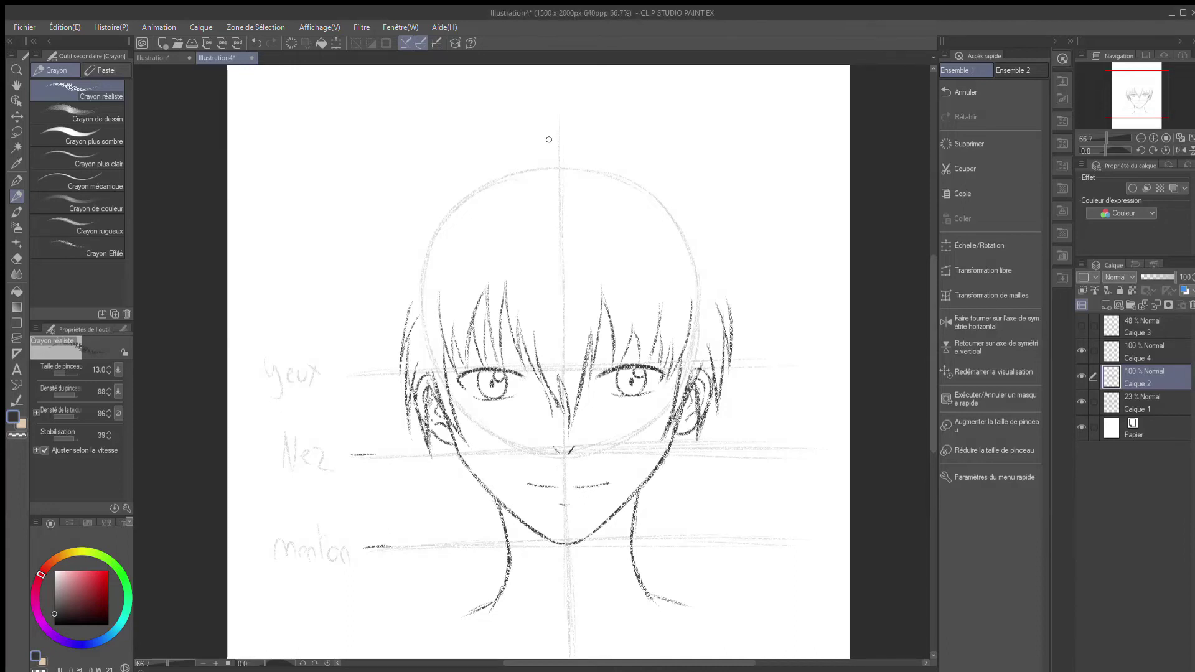
pyautogui.hotkey('ctrl', 'z')
pyautogui.moveTo(530, 151); pyautogui.dragTo(574, 145)
pyautogui.moveTo(283, 389); pyautogui.dragTo(835, 377)
pyautogui.moveTo(284, 547)
pyautogui.mouseDown()
pyautogui.moveTo(481, 542)
pyautogui.moveTo(839, 555)
pyautogui.mouseUp()
pyautogui.moveTo(249, 206); pyautogui.dragTo(854, 177)
pyautogui.moveTo(264, 202); pyautogui.dragTo(848, 173)
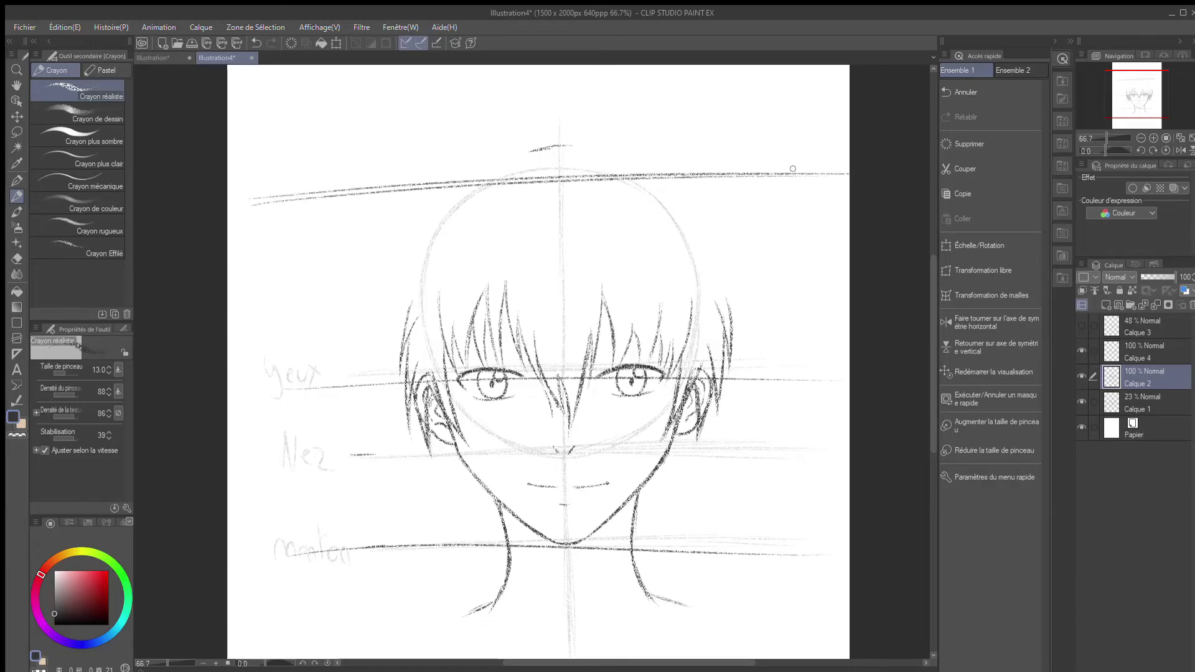
pyautogui.hotkey('ctrl', 'z')
pyautogui.hotkey('ctrl', 'z')
pyautogui.hotkey('ctrl', 'z')
pyautogui.hotkey('ctrl', 'z')
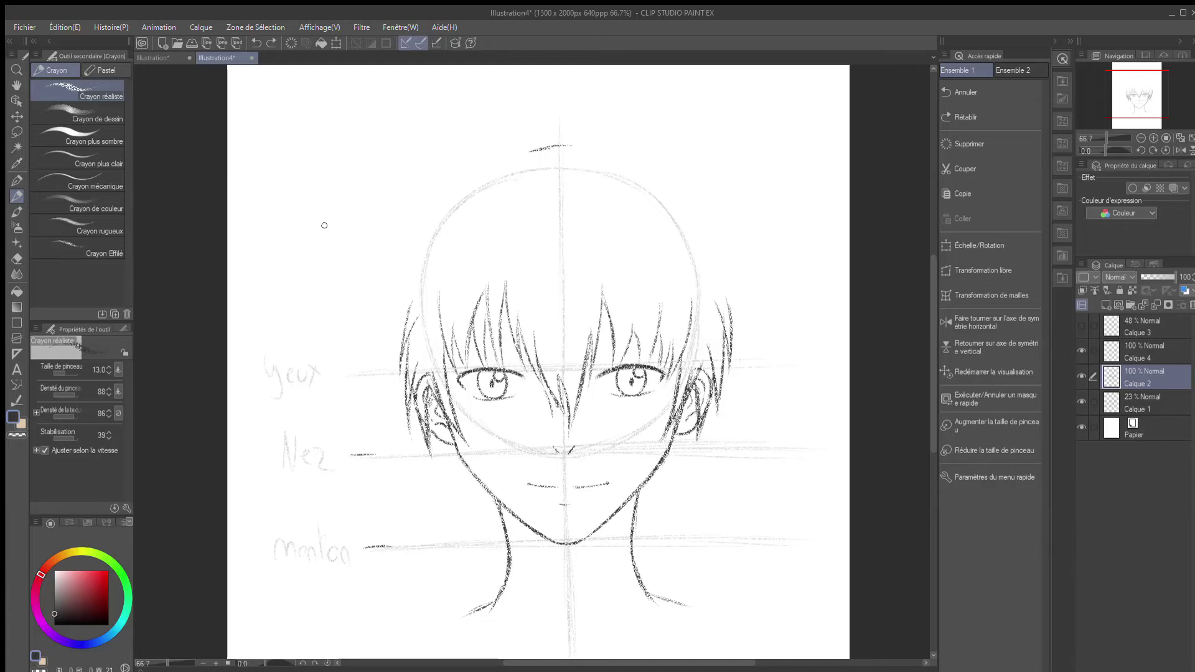
# Draw the hair's outer contour from the crown mark down the left side, ending in a pointed tip, and start its right side
pyautogui.click(328, 229)
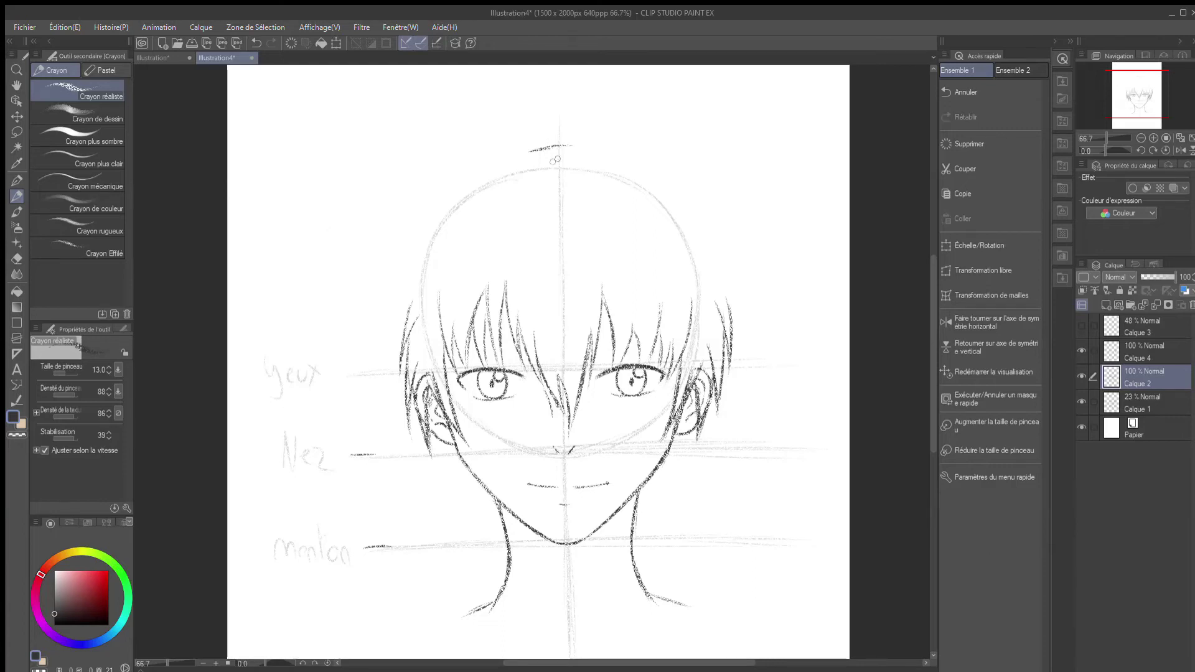
pyautogui.moveTo(550, 147)
pyautogui.mouseDown()
pyautogui.moveTo(489, 169)
pyautogui.moveTo(534, 155)
pyautogui.moveTo(496, 161)
pyautogui.moveTo(433, 216)
pyautogui.mouseUp()
pyautogui.moveTo(496, 163); pyautogui.dragTo(421, 233)
pyautogui.moveTo(467, 180)
pyautogui.mouseDown()
pyautogui.moveTo(548, 150)
pyautogui.moveTo(631, 156)
pyautogui.moveTo(605, 150)
pyautogui.moveTo(676, 182)
pyautogui.mouseUp()
pyautogui.moveTo(438, 204); pyautogui.dragTo(370, 300)
pyautogui.moveTo(406, 256)
pyautogui.mouseDown()
pyautogui.moveTo(359, 309)
pyautogui.moveTo(396, 282)
pyautogui.mouseUp()
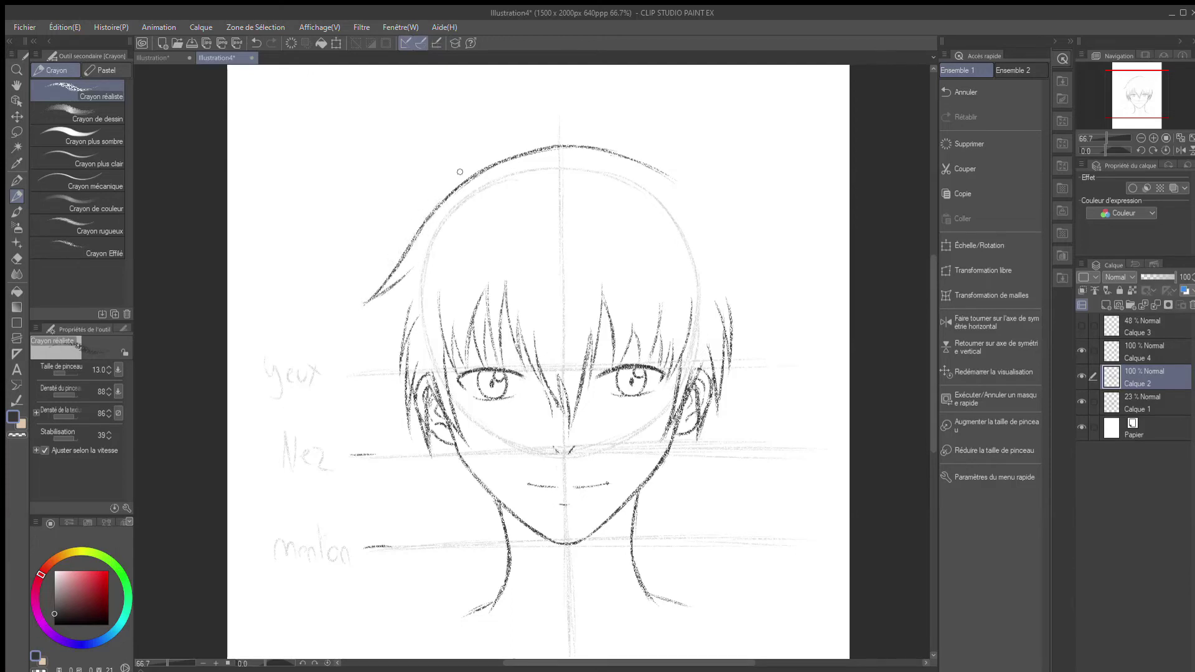
pyautogui.moveTo(455, 175)
pyautogui.mouseDown()
pyautogui.moveTo(346, 274)
pyautogui.moveTo(430, 223)
pyautogui.mouseUp()
pyautogui.hotkey('ctrl', 'z')
pyautogui.hotkey('ctrl', 'z')
# Draw layered pointed strands down the outer left side of the hair, from the outline tip past the ear to the neck
pyautogui.moveTo(395, 297); pyautogui.dragTo(369, 372)
pyautogui.moveTo(386, 324)
pyautogui.mouseDown()
pyautogui.moveTo(364, 381)
pyautogui.moveTo(381, 361)
pyautogui.mouseUp()
pyautogui.moveTo(392, 357); pyautogui.dragTo(390, 438)
pyautogui.moveTo(404, 395)
pyautogui.mouseDown()
pyautogui.moveTo(396, 427)
pyautogui.moveTo(419, 472)
pyautogui.mouseUp()
pyautogui.moveTo(404, 422); pyautogui.dragTo(425, 485)
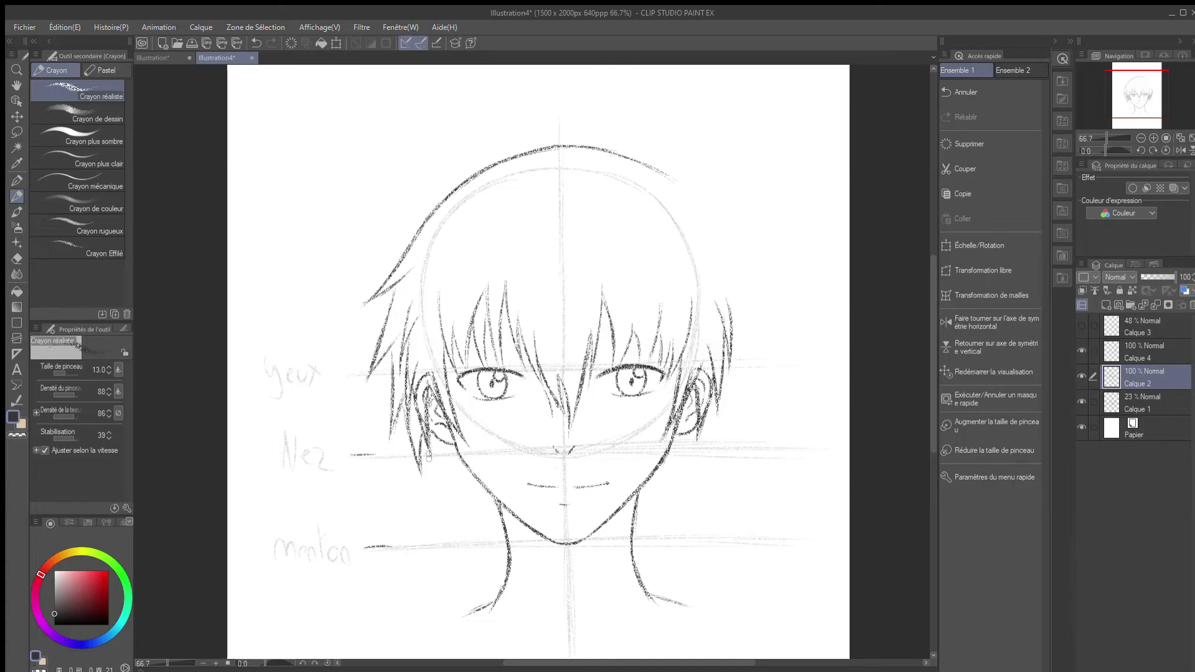
pyautogui.moveTo(421, 441)
pyautogui.mouseDown()
pyautogui.moveTo(445, 498)
pyautogui.moveTo(455, 459)
pyautogui.moveTo(465, 506)
pyautogui.mouseUp()
pyautogui.moveTo(454, 459); pyautogui.dragTo(467, 521)
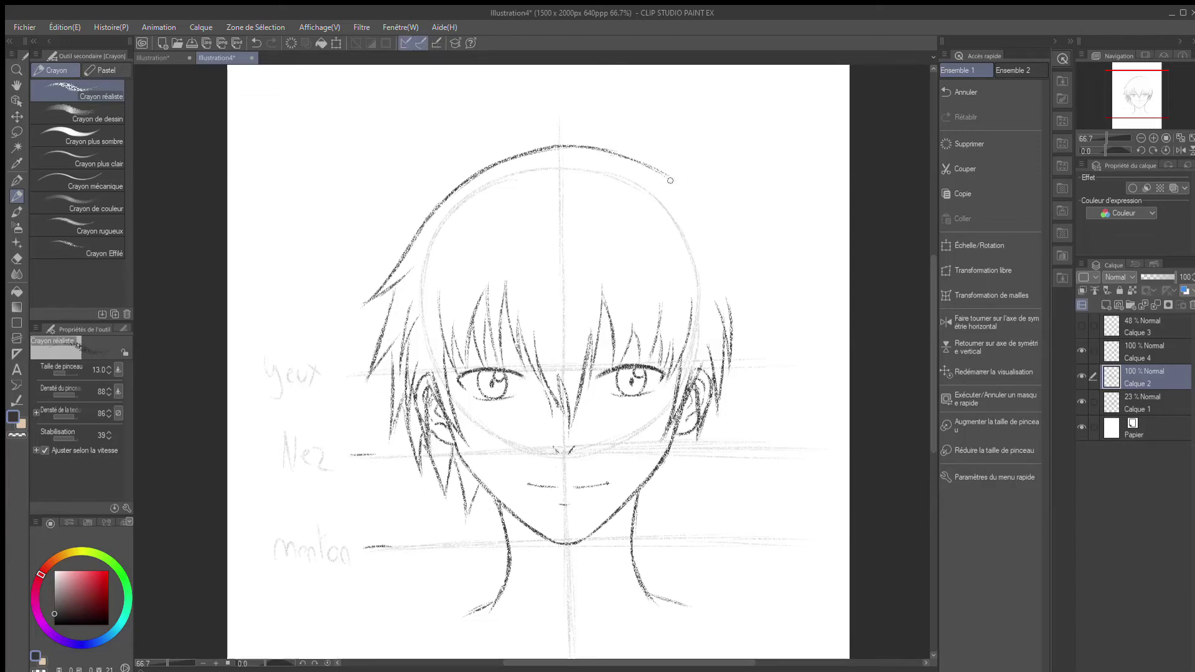
# Continue the hair contour down the right side of the skull to a pointed tip with a second strand beneath it
pyautogui.moveTo(671, 182)
pyautogui.mouseDown()
pyautogui.moveTo(702, 211)
pyautogui.moveTo(662, 172)
pyautogui.moveTo(752, 284)
pyautogui.mouseUp()
pyautogui.moveTo(716, 237)
pyautogui.mouseDown()
pyautogui.moveTo(753, 292)
pyautogui.moveTo(707, 249)
pyautogui.moveTo(753, 288)
pyautogui.moveTo(720, 241)
pyautogui.moveTo(752, 341)
pyautogui.mouseUp()
pyautogui.moveTo(734, 280)
pyautogui.mouseDown()
pyautogui.moveTo(758, 358)
pyautogui.moveTo(742, 316)
pyautogui.mouseUp()
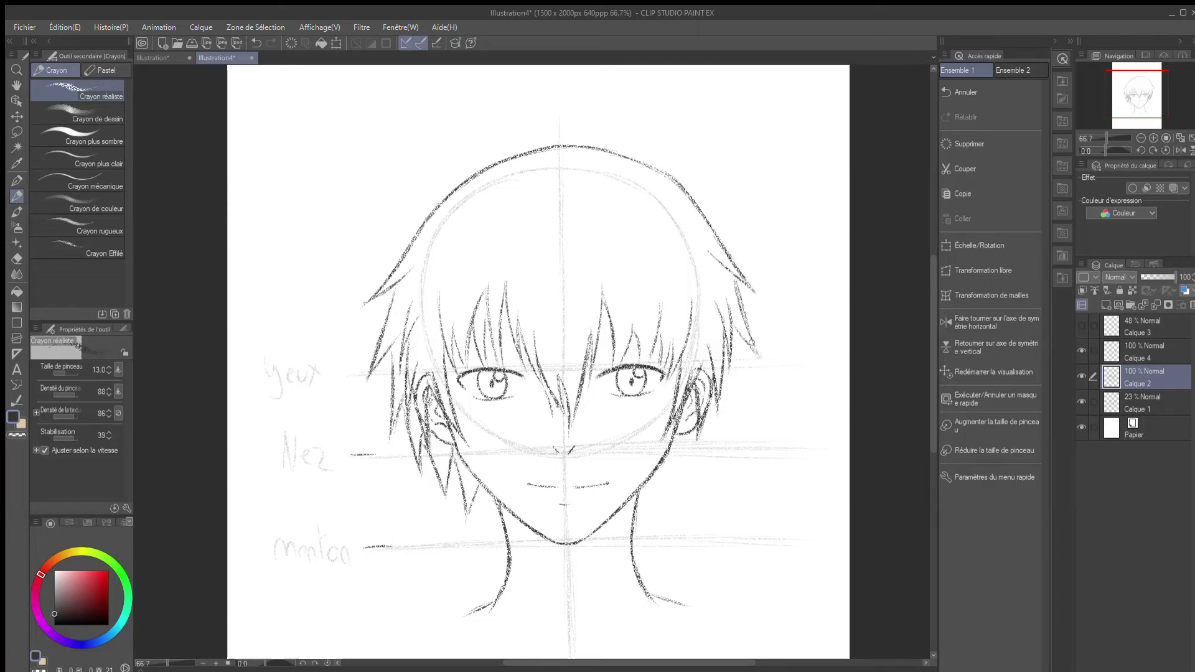
# Draw pointed strands down the outer right side to the neck, and add a small strand at the left nape
pyautogui.moveTo(741, 336); pyautogui.dragTo(746, 417)
pyautogui.moveTo(726, 369); pyautogui.dragTo(749, 421)
pyautogui.moveTo(731, 392); pyautogui.dragTo(715, 461)
pyautogui.moveTo(709, 412); pyautogui.dragTo(717, 467)
pyautogui.moveTo(710, 426)
pyautogui.mouseDown()
pyautogui.moveTo(700, 457)
pyautogui.moveTo(703, 430)
pyautogui.moveTo(688, 480)
pyautogui.moveTo(685, 453)
pyautogui.moveTo(687, 479)
pyautogui.mouseUp()
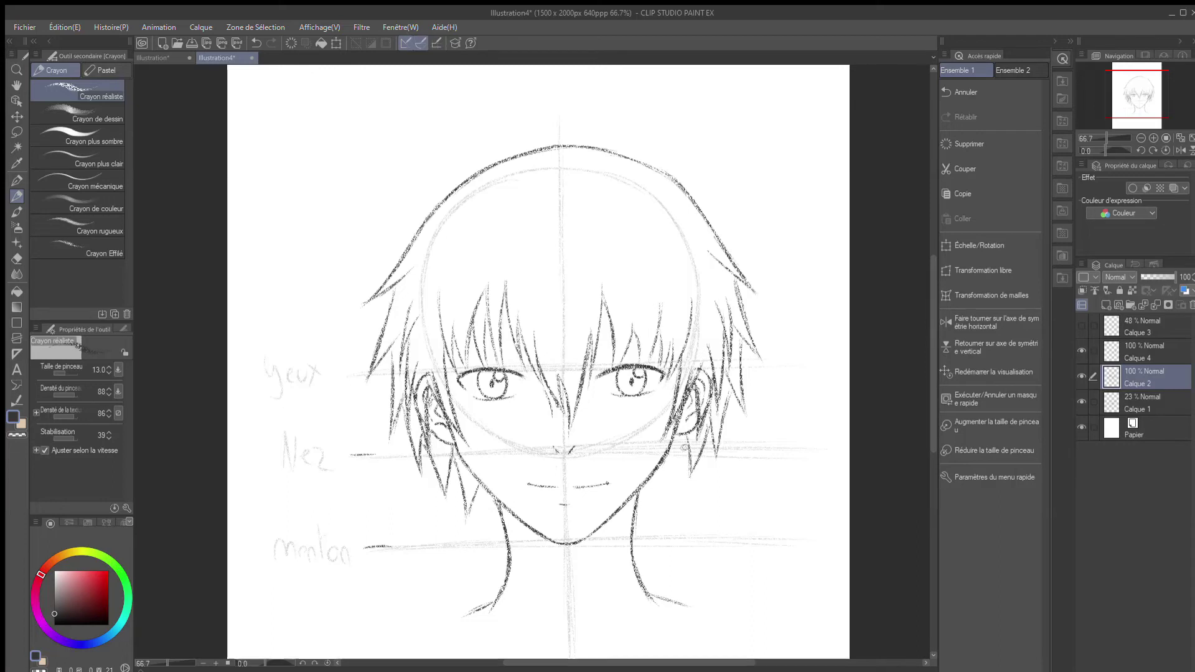
pyautogui.moveTo(687, 435); pyautogui.dragTo(665, 504)
pyautogui.moveTo(663, 463); pyautogui.dragTo(665, 502)
pyautogui.moveTo(478, 485); pyautogui.dragTo(486, 523)
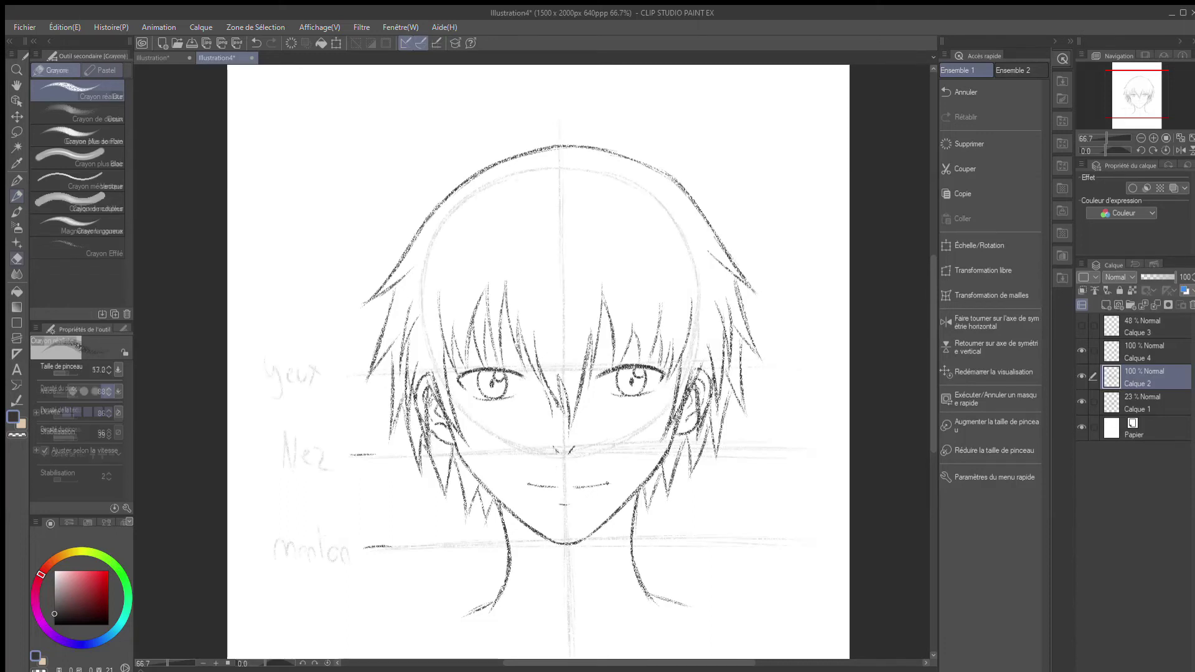
# Rework the top and upper right of the hair contour, and hide the construction guide layer Calque 1
pyautogui.moveTo(444, 225)
pyautogui.mouseDown()
pyautogui.moveTo(535, 149)
pyautogui.moveTo(665, 169)
pyautogui.moveTo(502, 163)
pyautogui.moveTo(613, 145)
pyautogui.moveTo(664, 165)
pyautogui.moveTo(705, 209)
pyautogui.mouseUp()
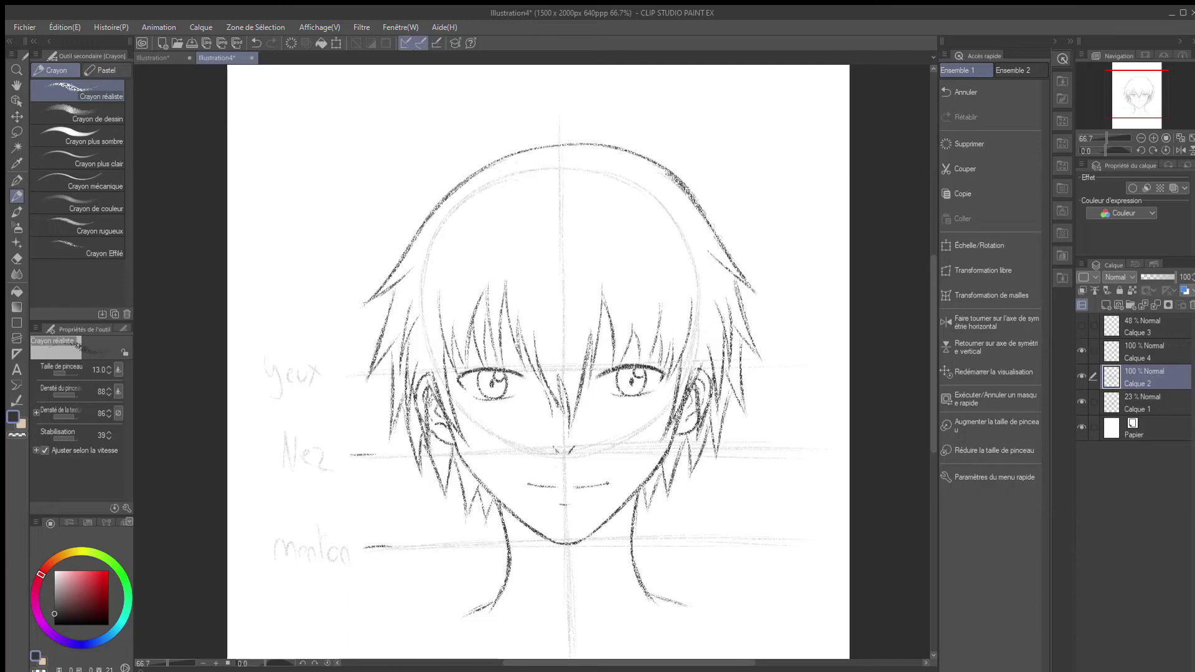
pyautogui.moveTo(665, 170); pyautogui.dragTo(710, 222)
pyautogui.click(1082, 402)
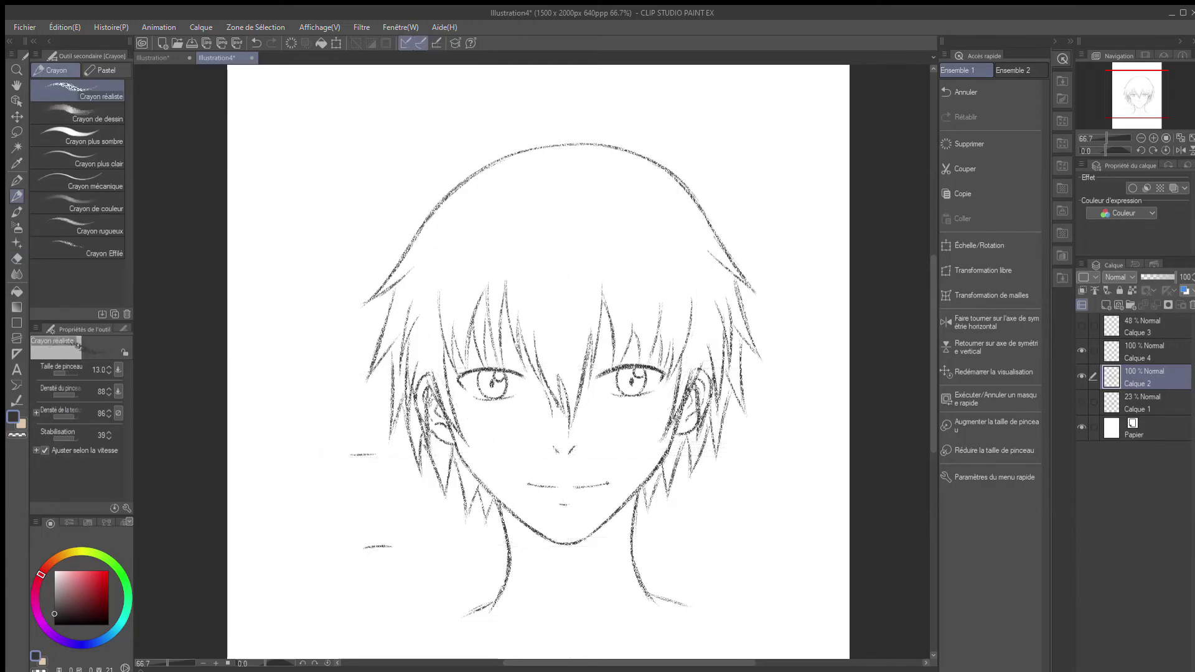
pyautogui.click(1082, 402)
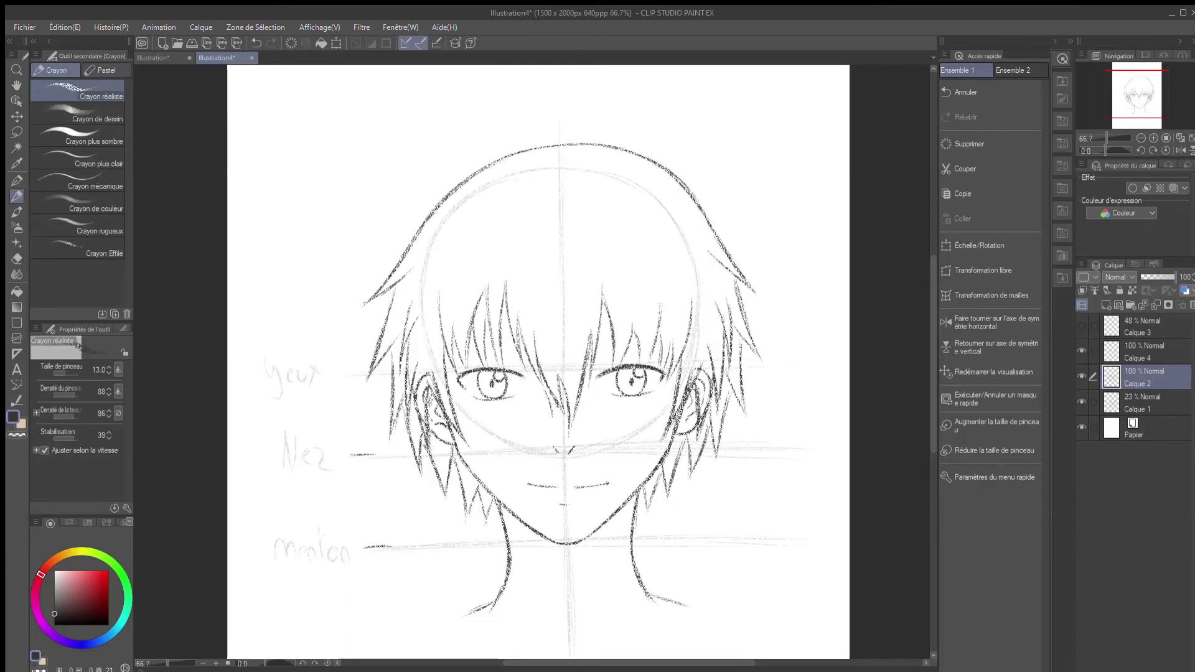
pyautogui.click(1082, 401)
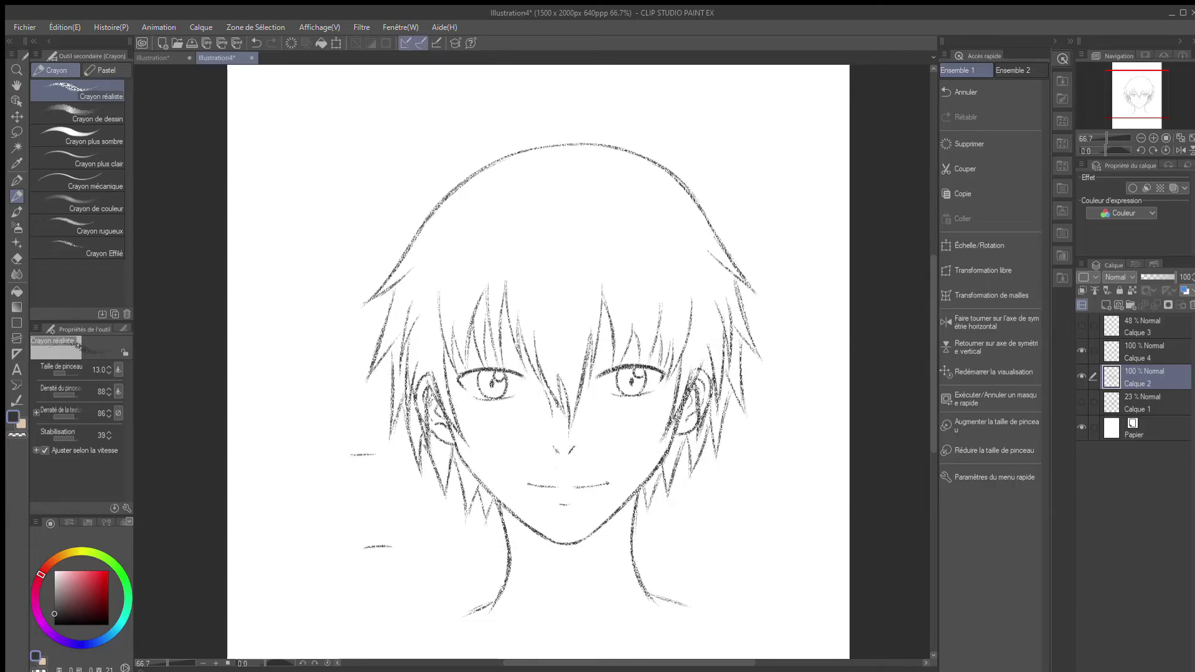
# Erase the leftover guide dashes beside the face and the ear lines overlapped by hair, using a smaller eraser
pyautogui.press('e')
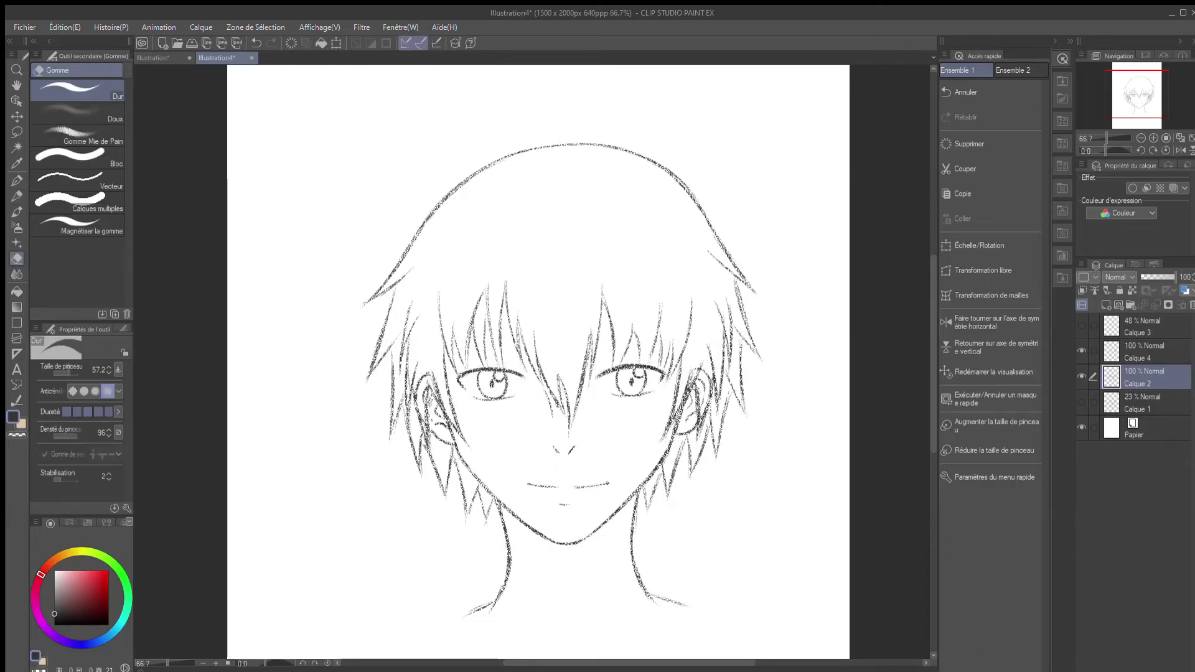
pyautogui.click(65, 373)
pyautogui.moveTo(420, 401)
pyautogui.mouseDown()
pyautogui.moveTo(424, 365)
pyautogui.moveTo(422, 409)
pyautogui.mouseUp()
pyautogui.press(']')
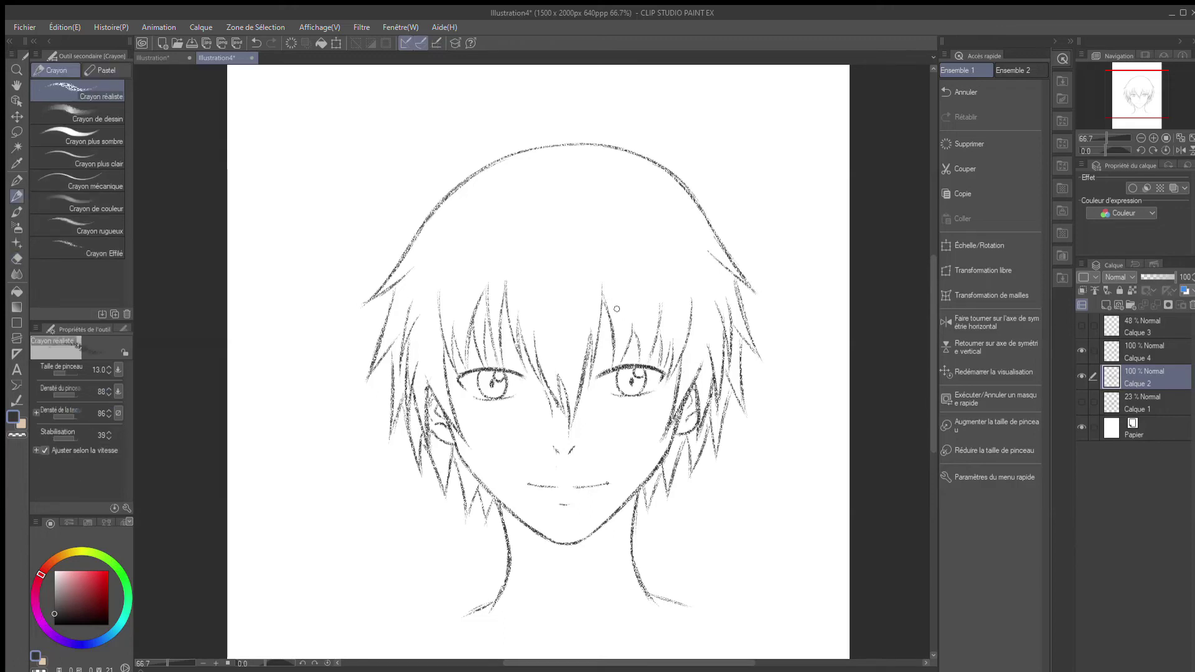
# Erase the uneven line across the top of the head and redraw the crown as a smooth arc continuing down the right side
pyautogui.press(']')
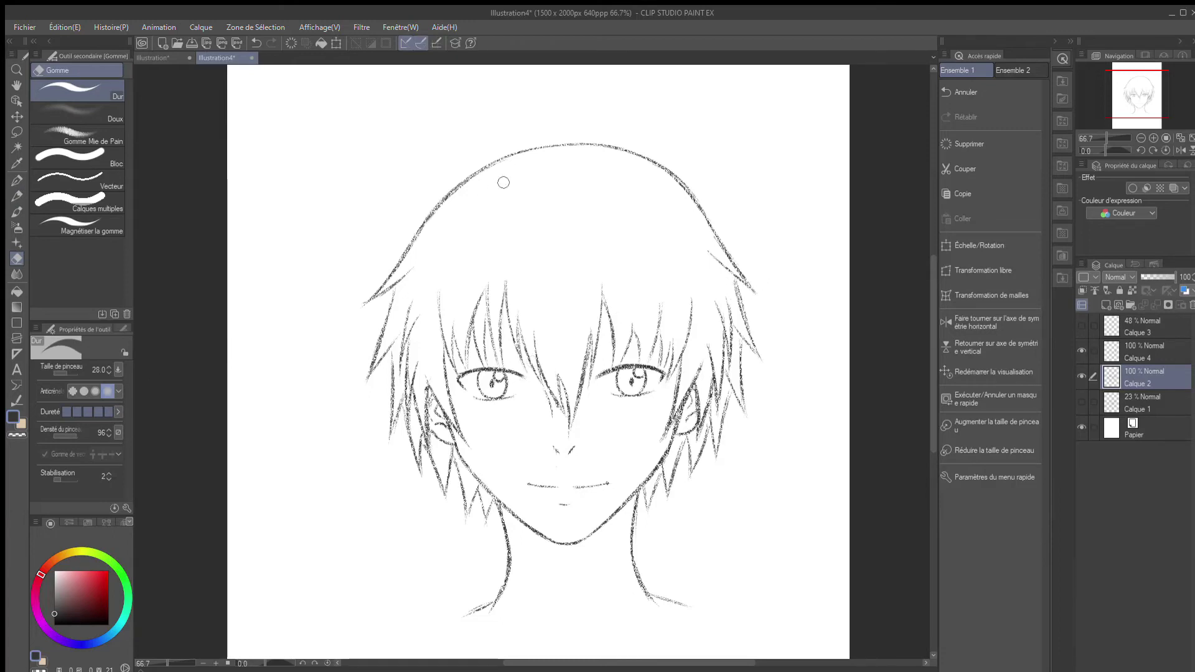
pyautogui.moveTo(491, 160); pyautogui.dragTo(622, 149)
pyautogui.press('p')
pyautogui.moveTo(450, 197)
pyautogui.mouseDown()
pyautogui.moveTo(532, 143)
pyautogui.moveTo(605, 144)
pyautogui.mouseUp()
pyautogui.moveTo(505, 156)
pyautogui.mouseDown()
pyautogui.moveTo(637, 147)
pyautogui.moveTo(661, 173)
pyautogui.mouseUp()
pyautogui.hotkey('ctrl', 'z')
pyautogui.moveTo(585, 142); pyautogui.dragTo(674, 176)
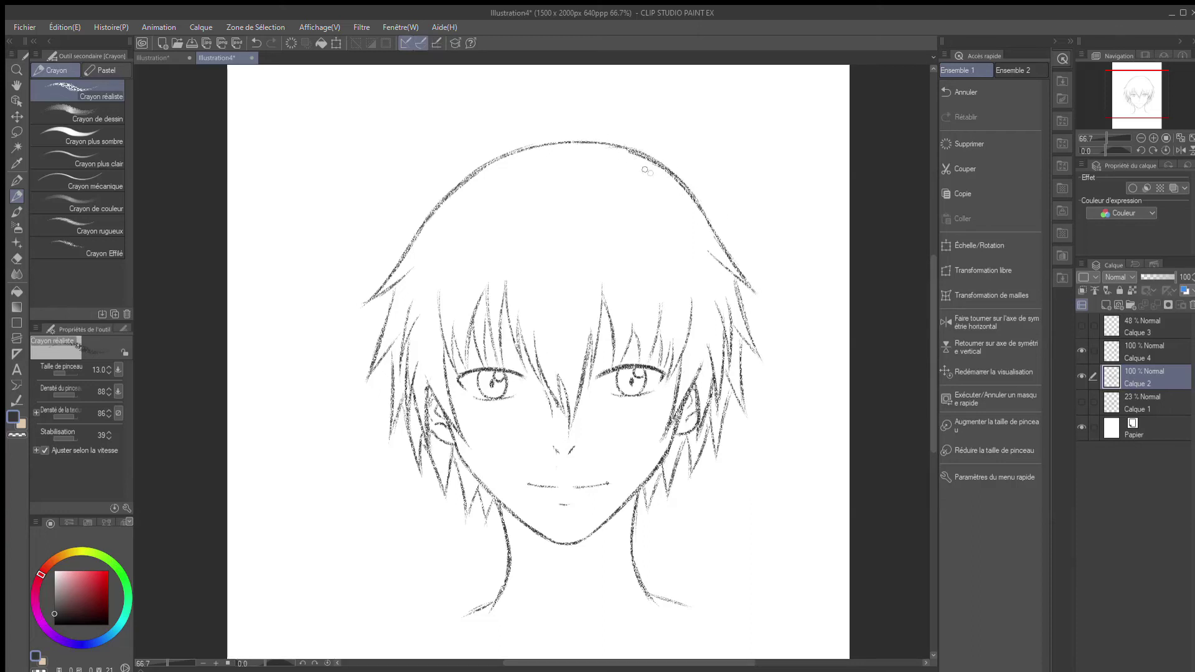
pyautogui.moveTo(621, 149)
pyautogui.mouseDown()
pyautogui.moveTo(688, 187)
pyautogui.moveTo(715, 246)
pyautogui.mouseUp()
# Trim the upper ends of the fringe strands and strengthen the right hair contour down to its tip
pyautogui.press('e')
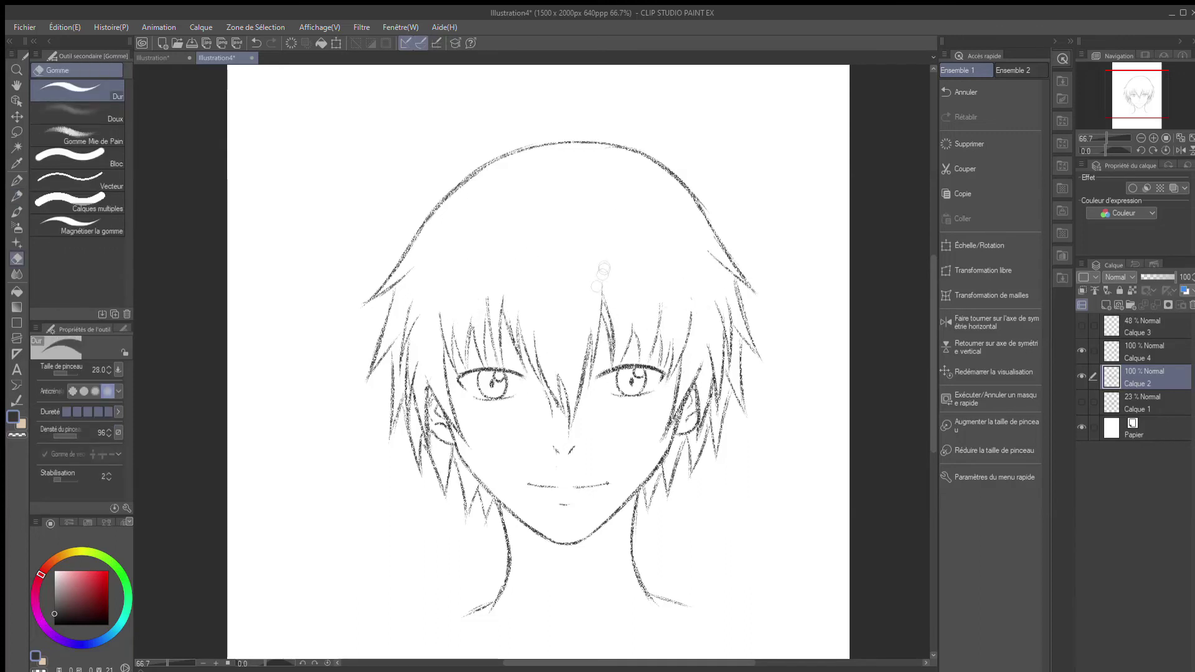
pyautogui.press('p')
pyautogui.moveTo(683, 182); pyautogui.dragTo(757, 292)
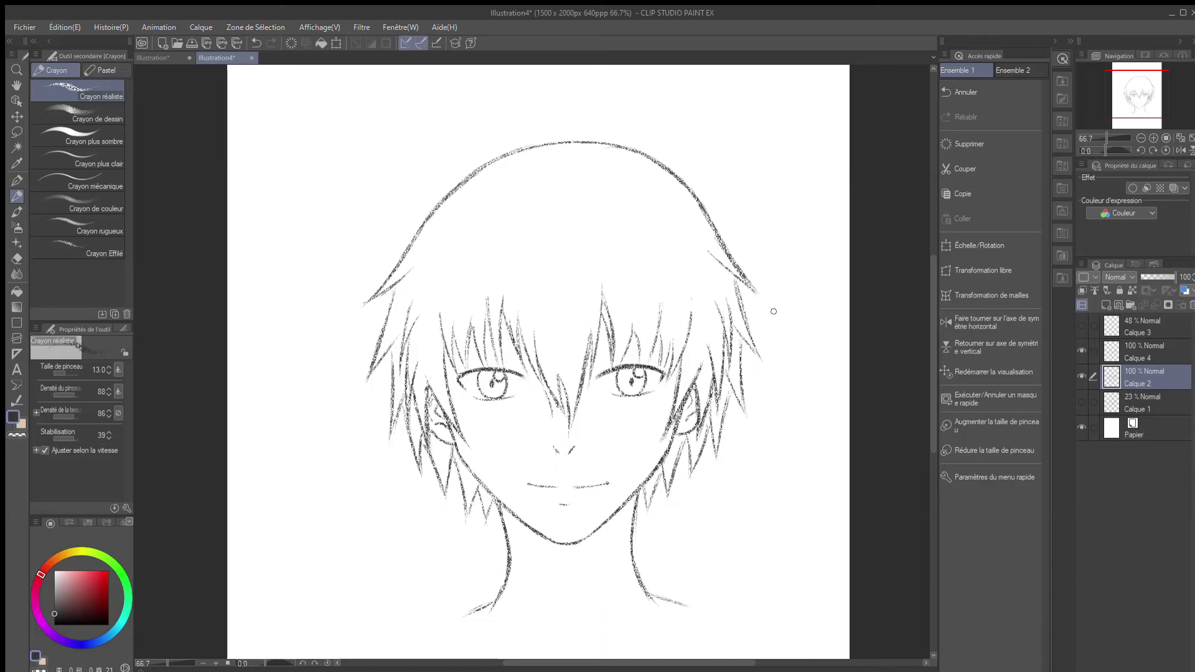
pyautogui.moveTo(570, 171)
pyautogui.mouseDown()
pyautogui.moveTo(570, 161)
pyautogui.moveTo(567, 258)
pyautogui.mouseUp()
pyautogui.moveTo(576, 179)
pyautogui.mouseDown()
pyautogui.moveTo(617, 252)
pyautogui.moveTo(513, 198)
pyautogui.moveTo(488, 260)
pyautogui.mouseUp()
pyautogui.moveTo(585, 163); pyautogui.dragTo(676, 256)
pyautogui.moveTo(563, 163)
pyautogui.mouseDown()
pyautogui.moveTo(494, 189)
pyautogui.moveTo(477, 215)
pyautogui.mouseUp()
pyautogui.moveTo(574, 161); pyautogui.dragTo(594, 155)
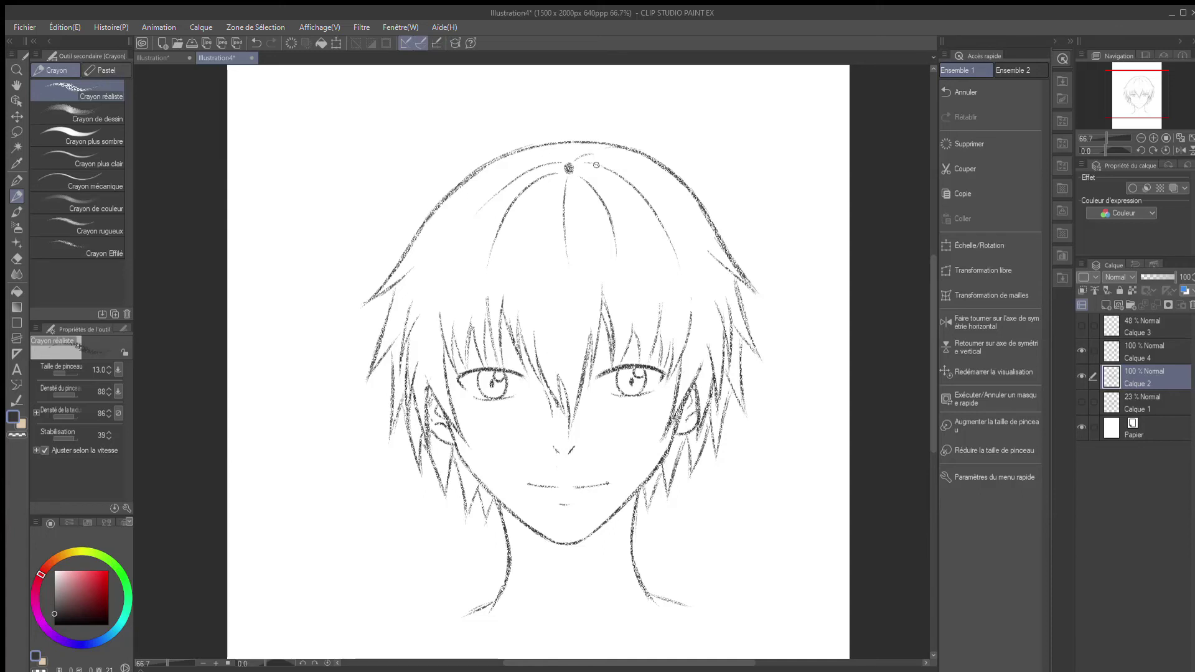
pyautogui.hotkey('ctrl', 'z')
pyautogui.hotkey('ctrl', 'z')
pyautogui.hotkey('ctrl', 'z')
pyautogui.hotkey('ctrl', 'z')
pyautogui.hotkey('ctrl', 'z')
pyautogui.hotkey('ctrl', 'z')
pyautogui.hotkey('ctrl', 'z')
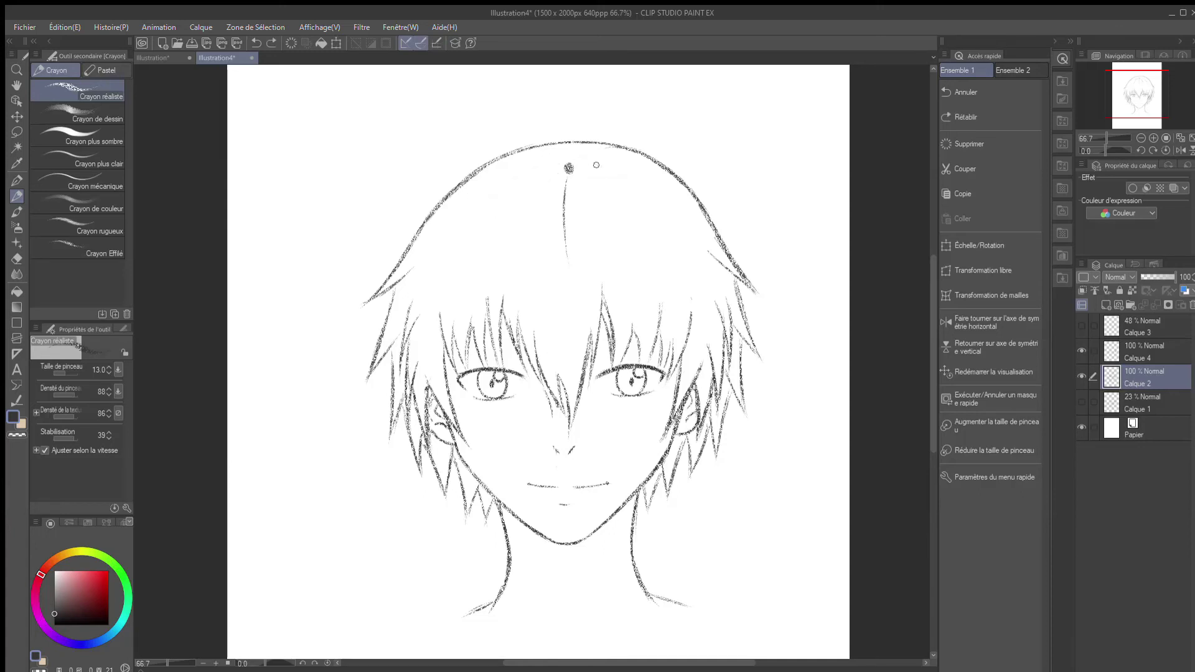
# Sketch a small whorl at the crown and thin curved strands flowing from it down both sides and into the fringe
pyautogui.moveTo(545, 170)
pyautogui.mouseDown()
pyautogui.moveTo(613, 177)
pyautogui.moveTo(559, 190)
pyautogui.mouseUp()
pyautogui.moveTo(515, 184); pyautogui.dragTo(456, 243)
pyautogui.moveTo(540, 206); pyautogui.dragTo(547, 317)
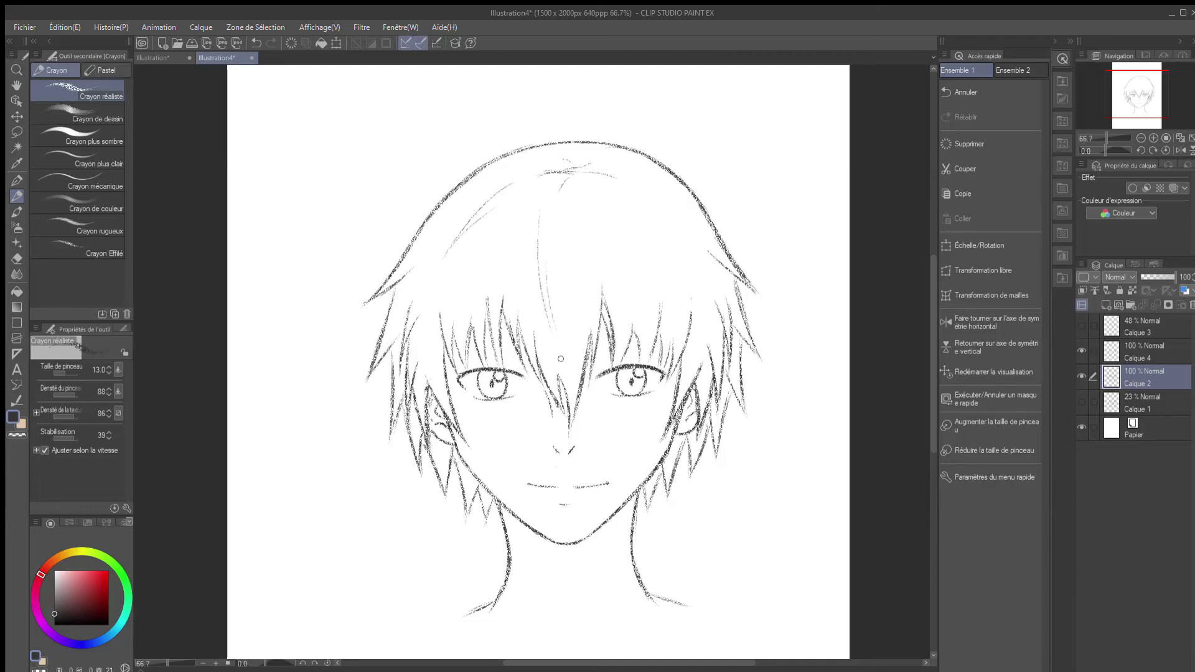
pyautogui.moveTo(603, 190); pyautogui.dragTo(644, 291)
pyautogui.moveTo(615, 247); pyautogui.dragTo(640, 294)
pyautogui.moveTo(635, 182)
pyautogui.mouseDown()
pyautogui.moveTo(656, 194)
pyautogui.moveTo(704, 294)
pyautogui.mouseUp()
pyautogui.moveTo(520, 209)
pyautogui.mouseDown()
pyautogui.moveTo(498, 283)
pyautogui.moveTo(456, 342)
pyautogui.mouseUp()
pyautogui.moveTo(580, 246); pyautogui.dragTo(574, 379)
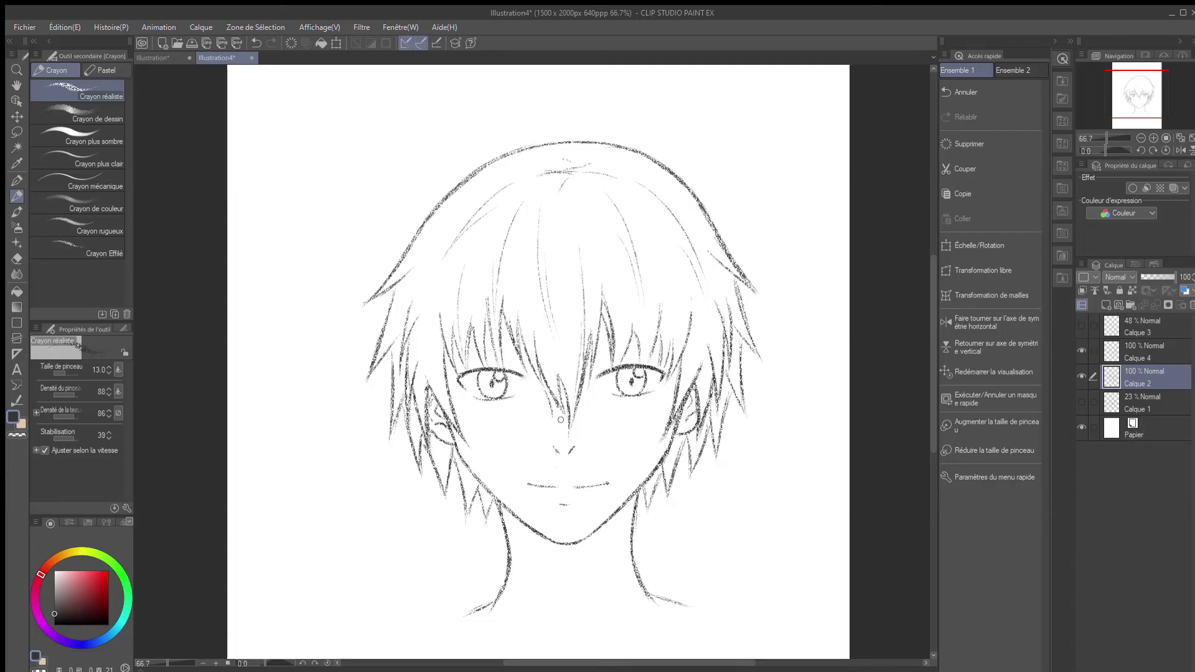
pyautogui.moveTo(585, 192); pyautogui.dragTo(601, 244)
# Reinforce the sideburn strands beside both eyes and the pointed strands near the neck on both sides
pyautogui.moveTo(434, 320); pyautogui.dragTo(464, 441)
pyautogui.moveTo(691, 340); pyautogui.dragTo(679, 395)
pyautogui.moveTo(672, 455); pyautogui.dragTo(669, 502)
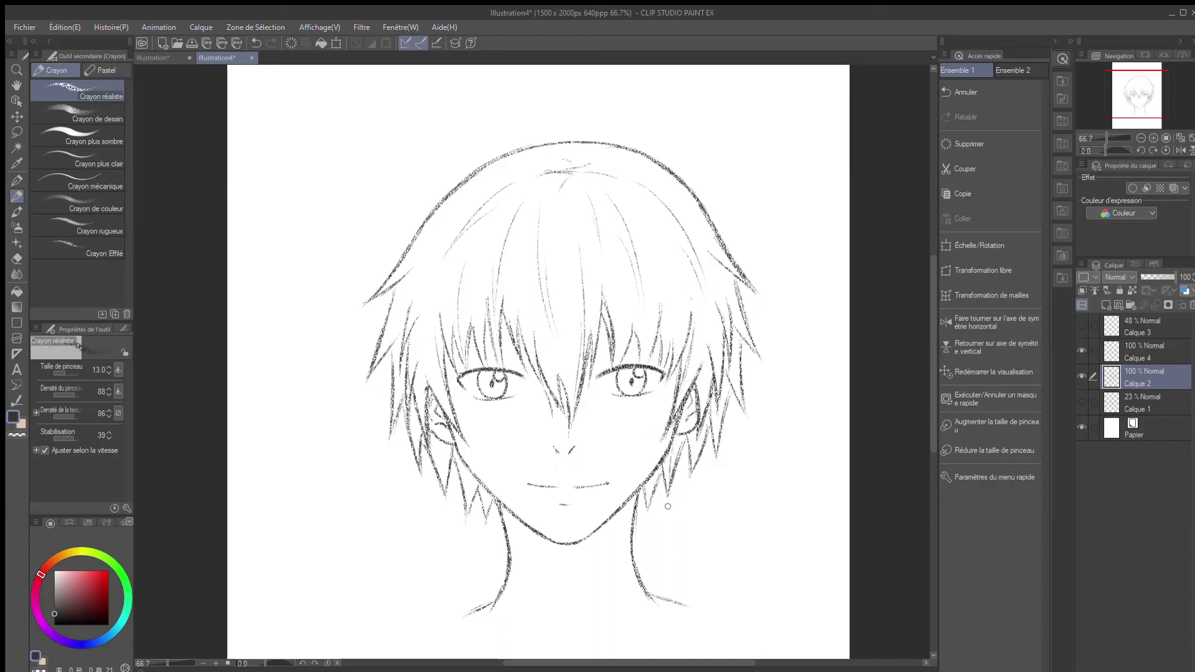
pyautogui.moveTo(463, 470); pyautogui.dragTo(466, 520)
pyautogui.moveTo(289, 393); pyautogui.dragTo(331, 588)
pyautogui.moveTo(343, 420); pyautogui.dragTo(333, 588)
pyautogui.hotkey('ctrl', 'z')
pyautogui.moveTo(337, 436)
pyautogui.mouseDown()
pyautogui.moveTo(343, 540)
pyautogui.moveTo(340, 502)
pyautogui.moveTo(332, 577)
pyautogui.mouseUp()
pyautogui.hotkey('ctrl', 'z')
pyautogui.hotkey('ctrl', 'z')
pyautogui.hotkey('ctrl', 'z')
pyautogui.hotkey('ctrl', 'z')
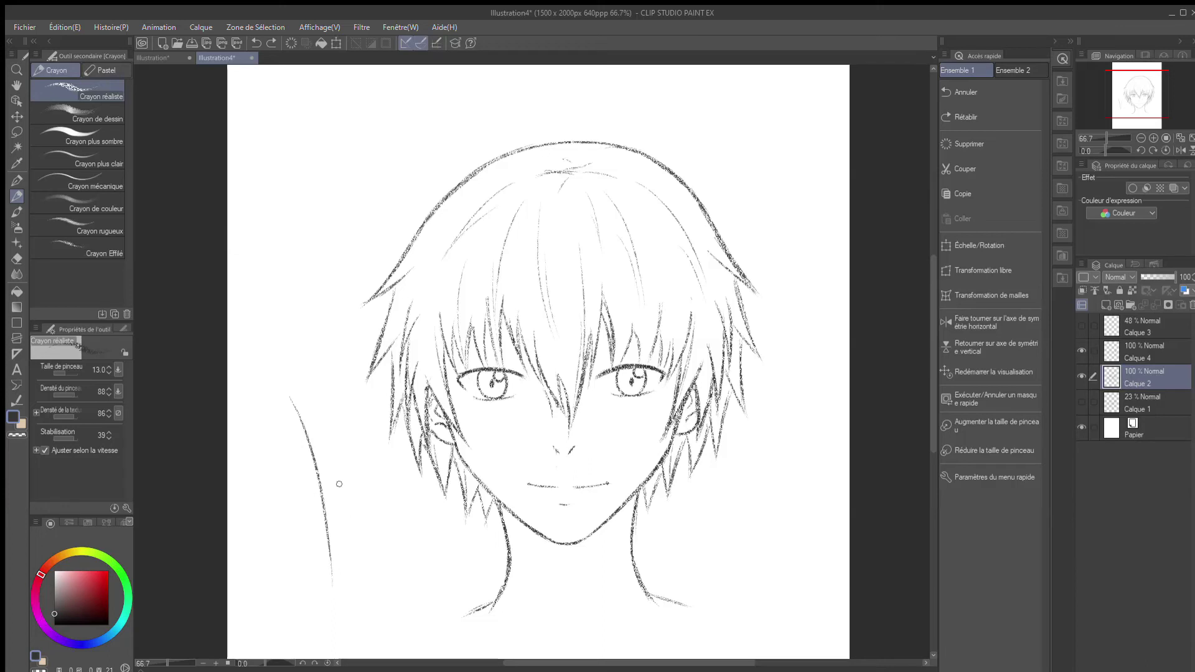
# Add finer strands within the fringe above both eyes and within the side hair to increase its density
pyautogui.moveTo(372, 367); pyautogui.dragTo(397, 330)
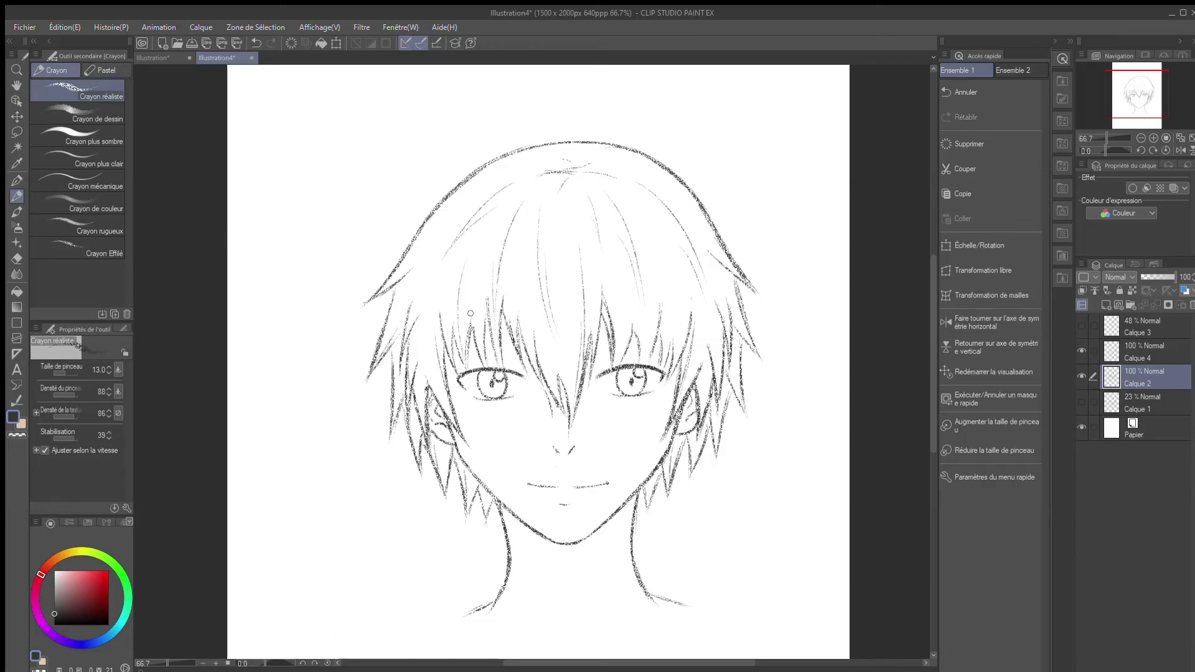
pyautogui.moveTo(521, 324); pyautogui.dragTo(556, 411)
pyautogui.moveTo(628, 318); pyautogui.dragTo(617, 358)
pyautogui.moveTo(658, 305); pyautogui.dragTo(660, 372)
pyautogui.moveTo(739, 359); pyautogui.dragTo(724, 400)
pyautogui.moveTo(710, 308); pyautogui.dragTo(702, 424)
pyautogui.moveTo(501, 307); pyautogui.dragTo(539, 395)
pyautogui.moveTo(517, 328); pyautogui.dragTo(532, 381)
# Erase and redraw the edge of the long fringe strand between the nose bridge and the right eye
pyautogui.press('e')
pyautogui.moveTo(595, 340); pyautogui.dragTo(580, 409)
pyautogui.press('p')
pyautogui.moveTo(602, 315); pyautogui.dragTo(590, 380)
pyautogui.moveTo(599, 331); pyautogui.dragTo(579, 408)
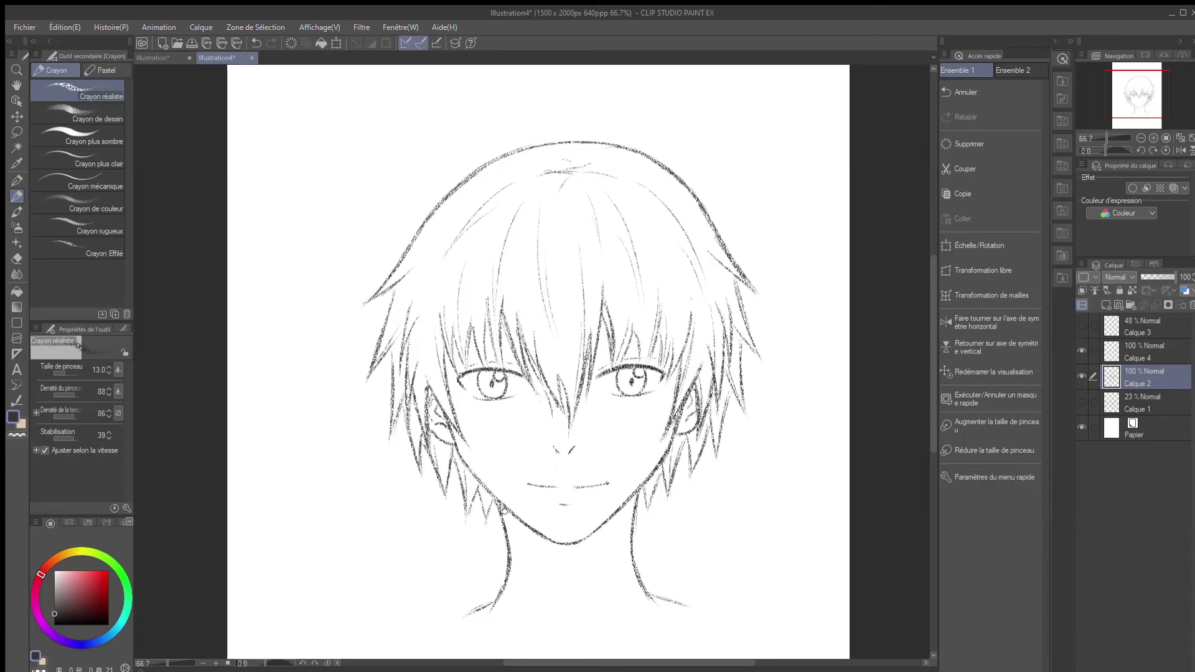
# Shade the neck beneath the left jaw with diagonal hatching, and sketch a sample hatching patch beside the face
pyautogui.moveTo(505, 533)
pyautogui.mouseDown()
pyautogui.moveTo(529, 532)
pyautogui.moveTo(505, 569)
pyautogui.moveTo(539, 539)
pyautogui.moveTo(522, 568)
pyautogui.moveTo(552, 541)
pyautogui.moveTo(525, 569)
pyautogui.moveTo(572, 548)
pyautogui.moveTo(549, 577)
pyautogui.moveTo(581, 552)
pyautogui.moveTo(536, 605)
pyautogui.moveTo(563, 583)
pyautogui.mouseUp()
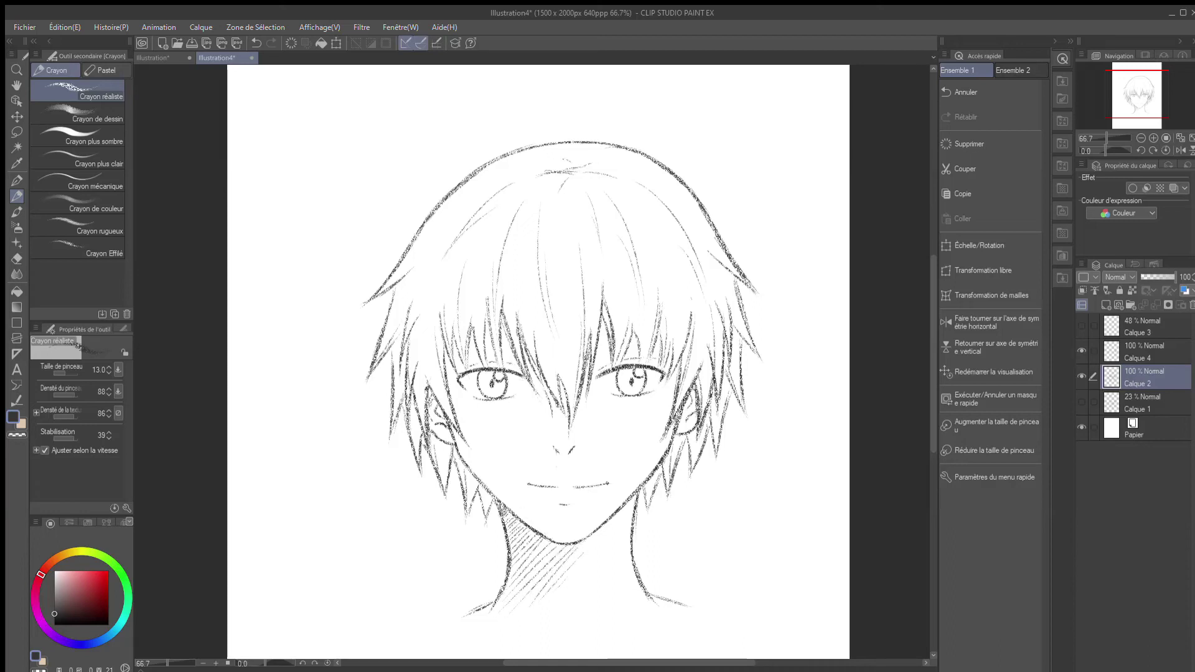
pyautogui.moveTo(503, 520)
pyautogui.mouseDown()
pyautogui.moveTo(505, 535)
pyautogui.moveTo(529, 535)
pyautogui.moveTo(520, 548)
pyautogui.moveTo(538, 542)
pyautogui.mouseUp()
pyautogui.moveTo(346, 466)
pyautogui.mouseDown()
pyautogui.moveTo(357, 461)
pyautogui.moveTo(332, 512)
pyautogui.moveTo(379, 471)
pyautogui.moveTo(358, 522)
pyautogui.mouseUp()
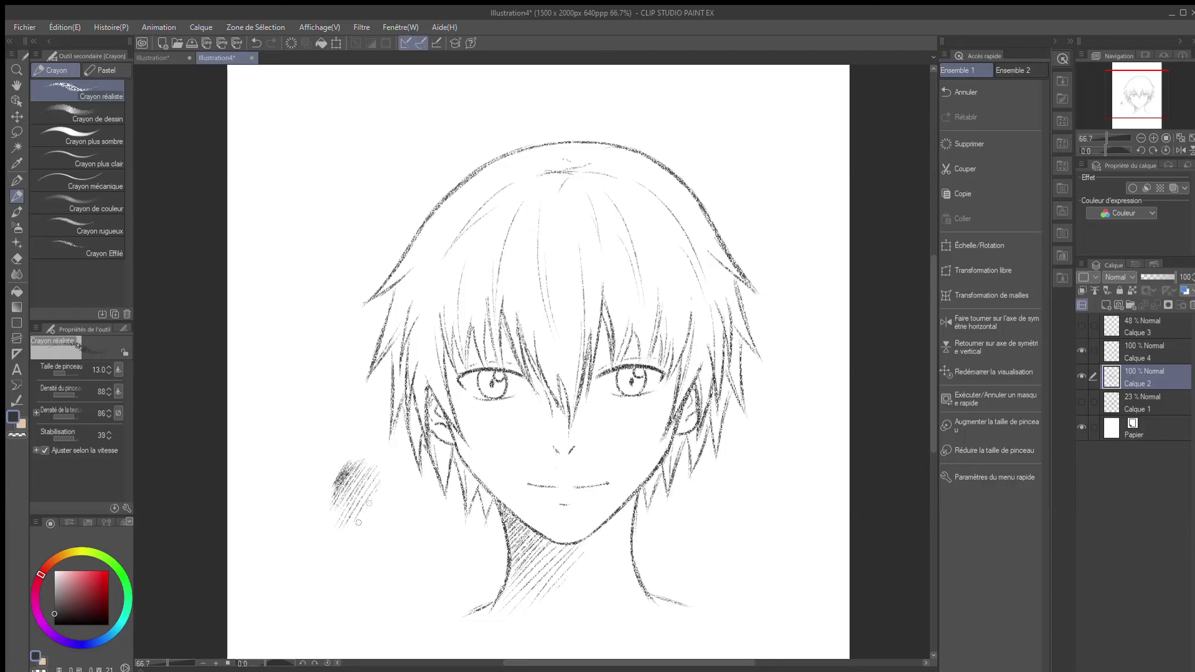
# Undo all the strokes of the sample hatching patch beside the face
pyautogui.hotkey('ctrl', 'z')
pyautogui.hotkey('ctrl', 'z')
pyautogui.hotkey('ctrl', 'z')
pyautogui.hotkey('ctrl', 'z')
pyautogui.hotkey('ctrl', 'z')
pyautogui.hotkey('ctrl', 'z')
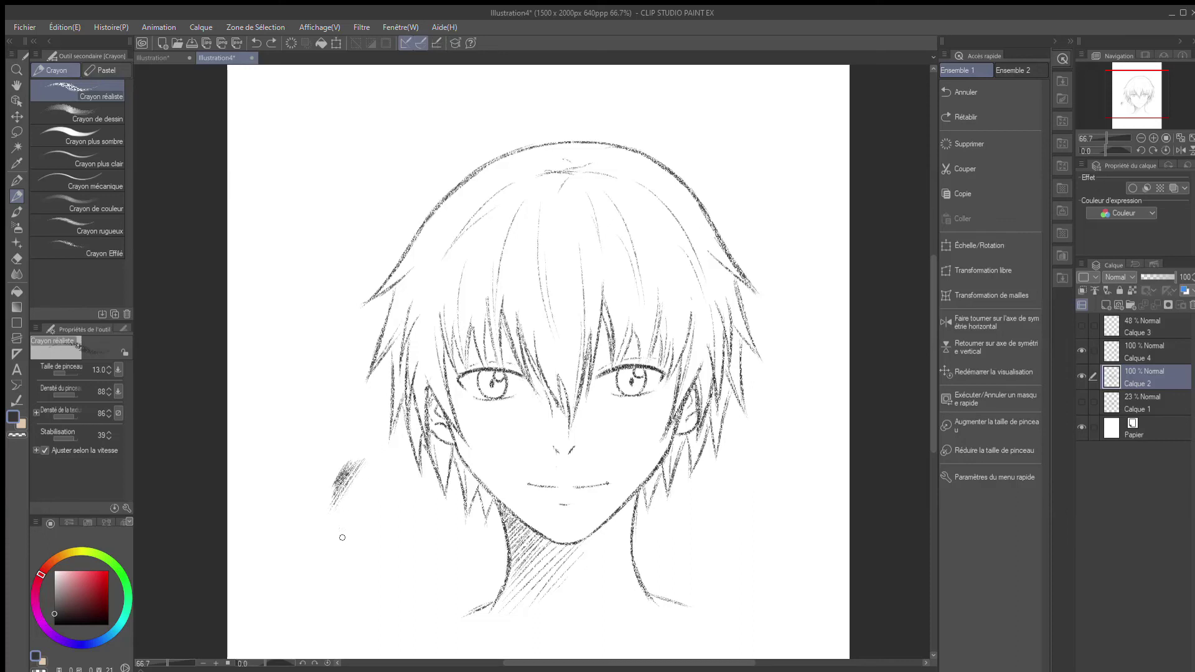
pyautogui.hotkey('ctrl', 'z')
pyautogui.hotkey('ctrl', 'z')
pyautogui.hotkey('ctrl', 'z')
pyautogui.hotkey('ctrl', 'z')
pyautogui.hotkey('ctrl', 'z')
pyautogui.hotkey('ctrl', 'z')
pyautogui.hotkey('ctrl', 'z')
# Draw two slanted neck muscle lines beneath the chin, converging toward the base of the throat
pyautogui.moveTo(615, 548)
pyautogui.mouseDown()
pyautogui.moveTo(589, 606)
pyautogui.moveTo(528, 559)
pyautogui.moveTo(545, 605)
pyautogui.mouseUp()
pyautogui.moveTo(618, 539); pyautogui.dragTo(588, 606)
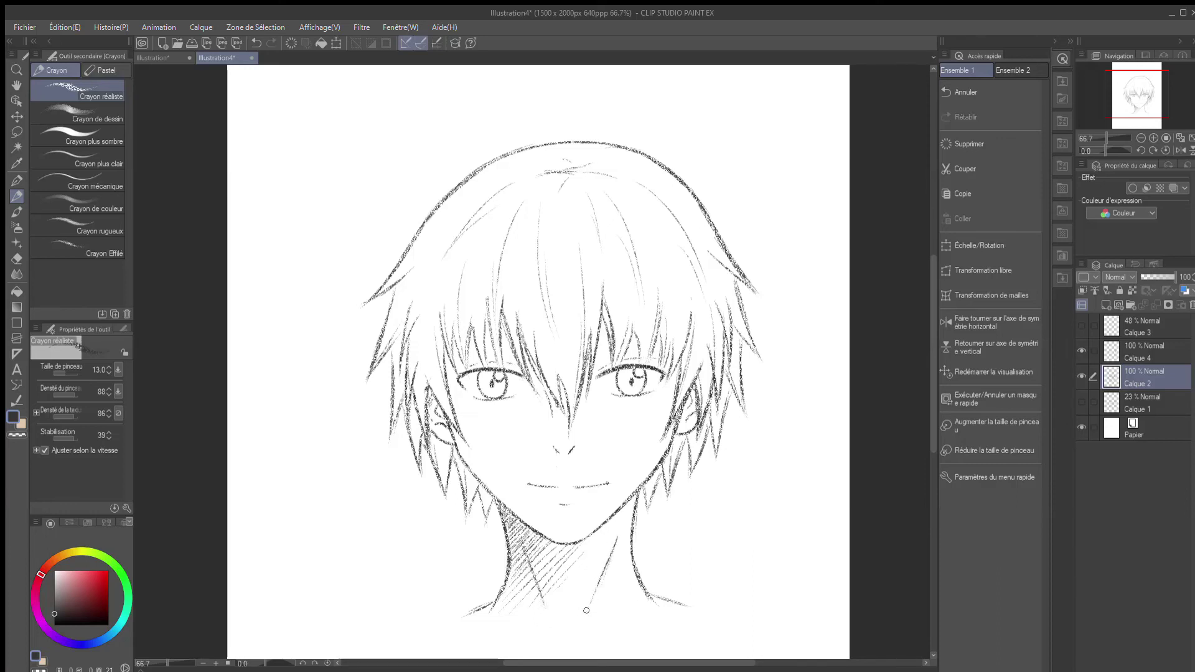
pyautogui.moveTo(539, 539); pyautogui.dragTo(577, 541)
pyautogui.moveTo(536, 577); pyautogui.dragTo(554, 632)
pyautogui.moveTo(596, 592); pyautogui.dragTo(570, 641)
pyautogui.hotkey('ctrl', 'z')
# Draw a thin arched eyebrow above each eye, running across the fringe strands
pyautogui.moveTo(585, 340)
pyautogui.mouseDown()
pyautogui.moveTo(680, 331)
pyautogui.moveTo(693, 343)
pyautogui.mouseUp()
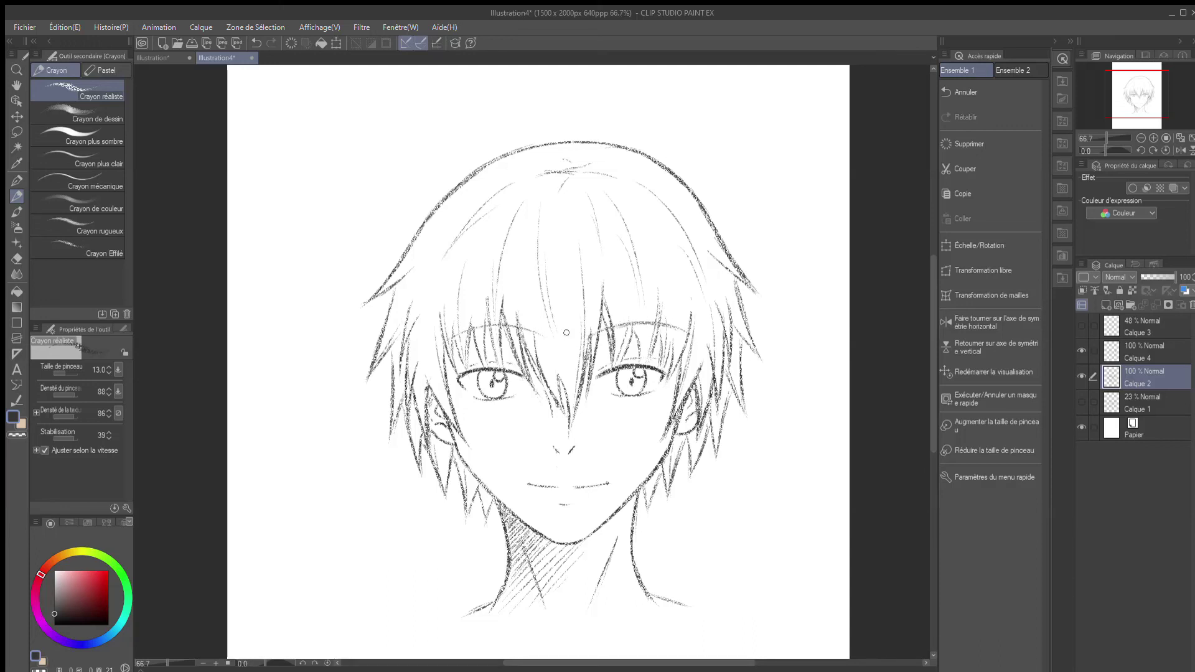
pyautogui.hotkey('ctrl', 'z')
pyautogui.moveTo(531, 333)
pyautogui.mouseDown()
pyautogui.moveTo(448, 345)
pyautogui.moveTo(534, 333)
pyautogui.mouseUp()
pyautogui.hotkey('ctrl', 'z')
pyautogui.moveTo(539, 335)
pyautogui.mouseDown()
pyautogui.moveTo(487, 329)
pyautogui.moveTo(447, 344)
pyautogui.mouseUp()
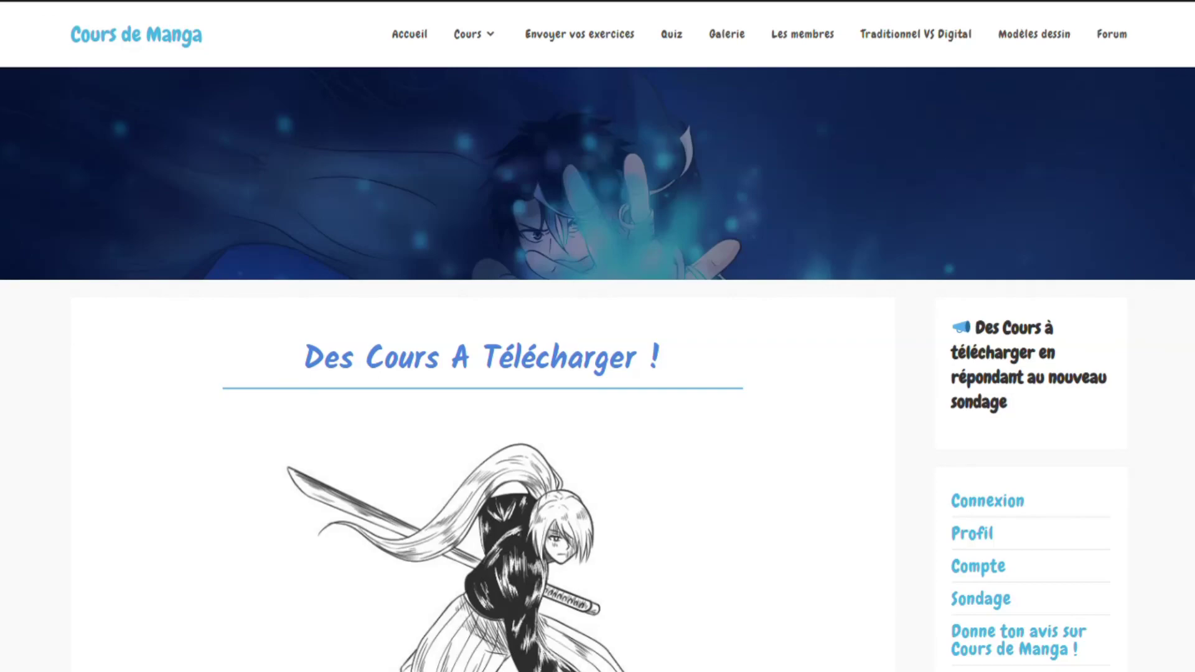
# Switch to the Cours de Manga website, look over its home page and open the course Cours Sur Le Visage
pyautogui.scroll(-13, 483, 374)
pyautogui.scroll(13, 483, 374)
pyautogui.moveTo(457, 46)
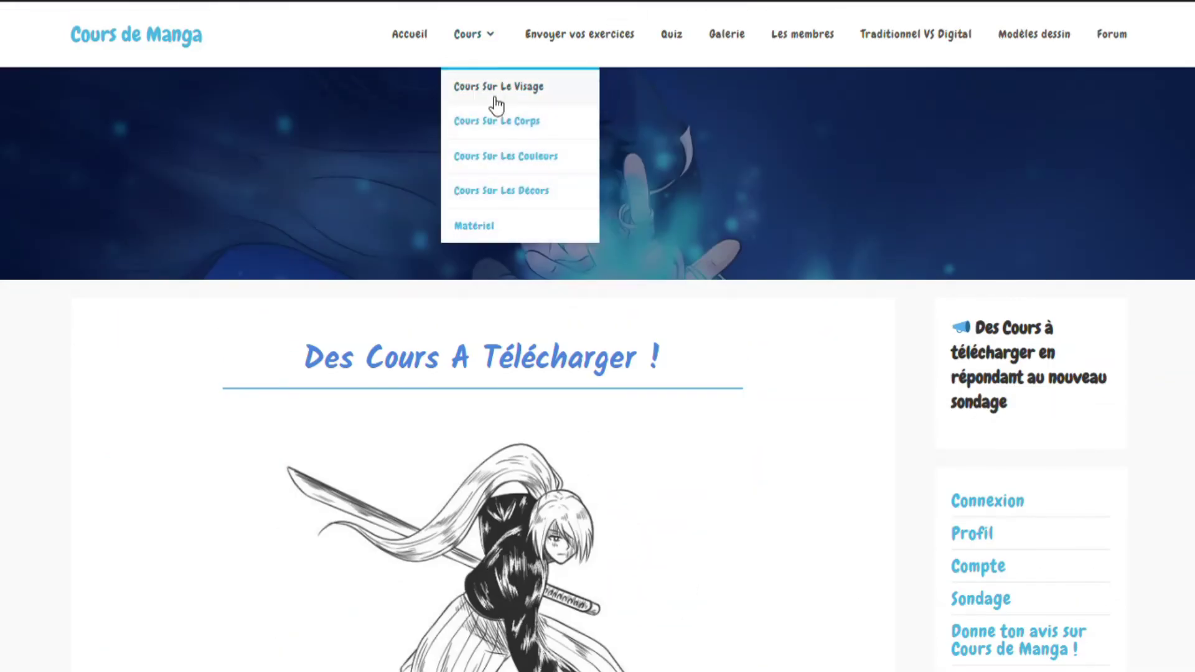
pyautogui.click(501, 92)
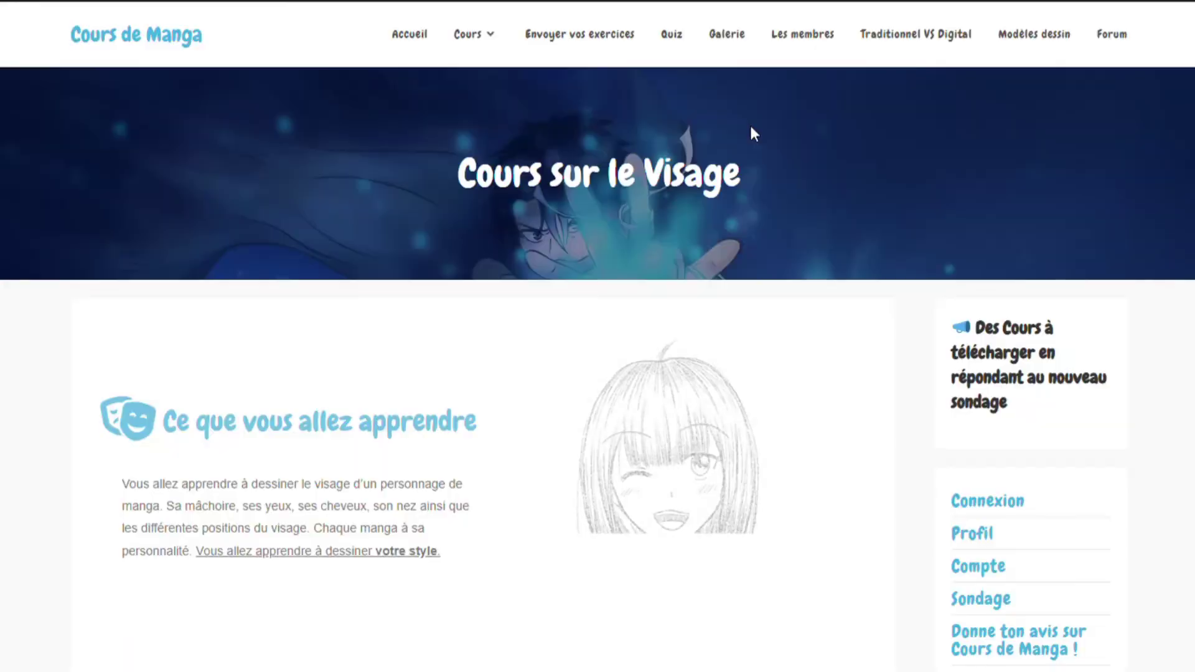
# Open the Les yeux manga lesson from the face course list and look through its video and written explanations
pyautogui.scroll(-10, 751, 129)
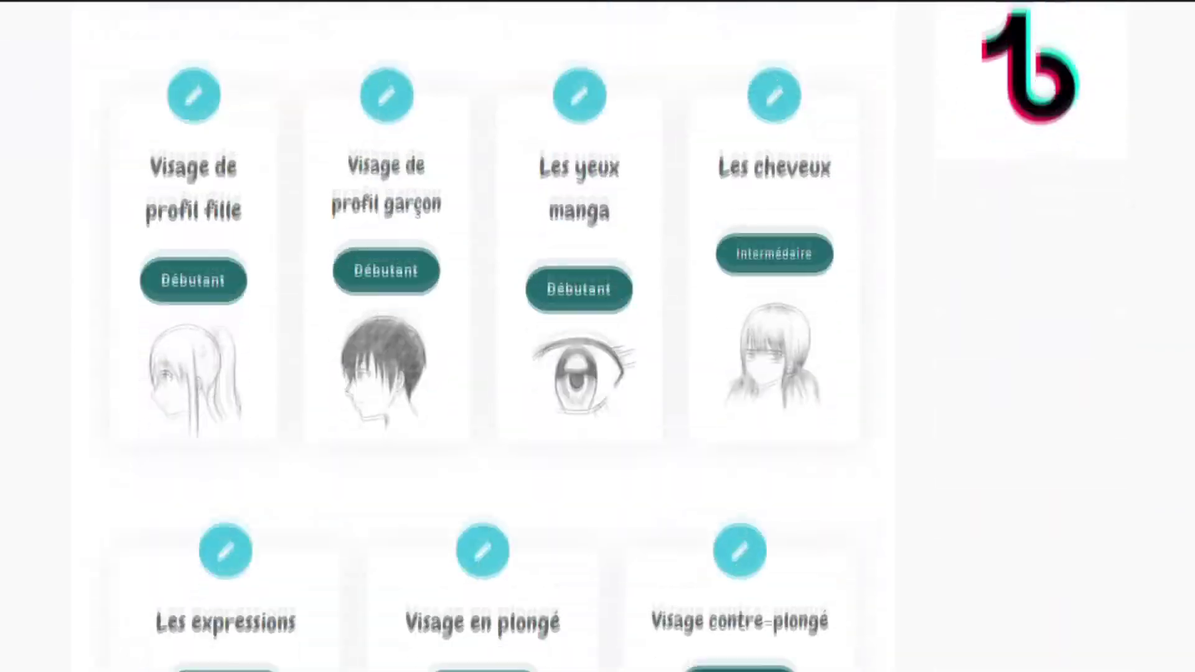
pyautogui.scroll(-1, 561, 93)
pyautogui.click(562, 97)
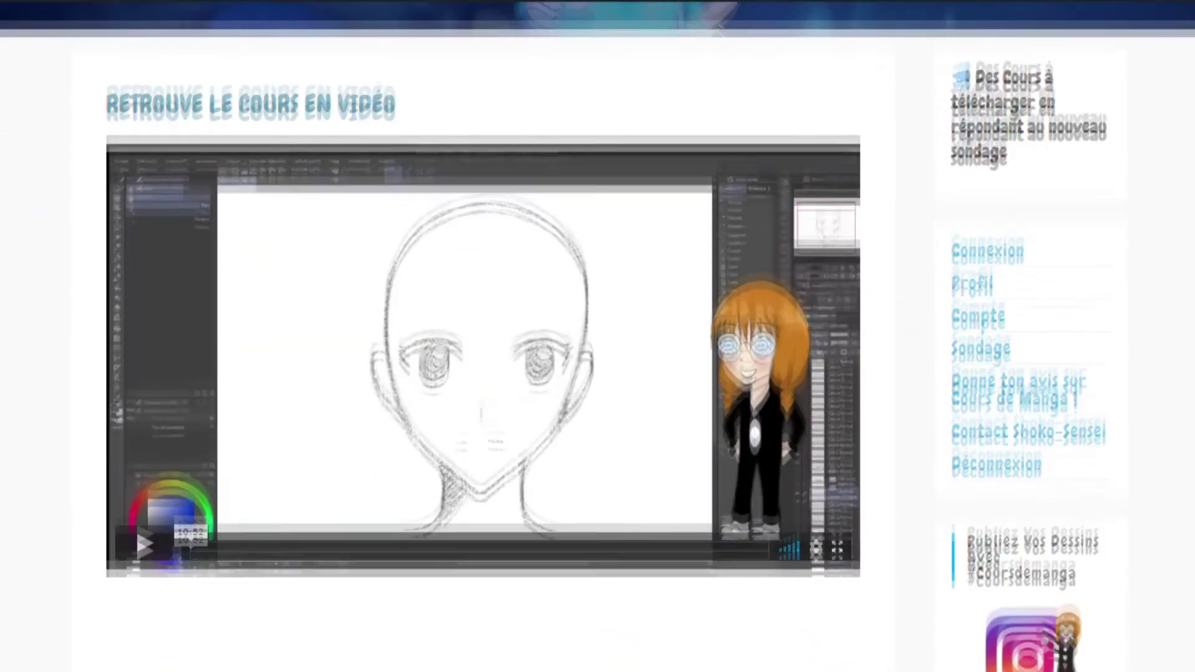
pyautogui.scroll(-20, 483, 336)
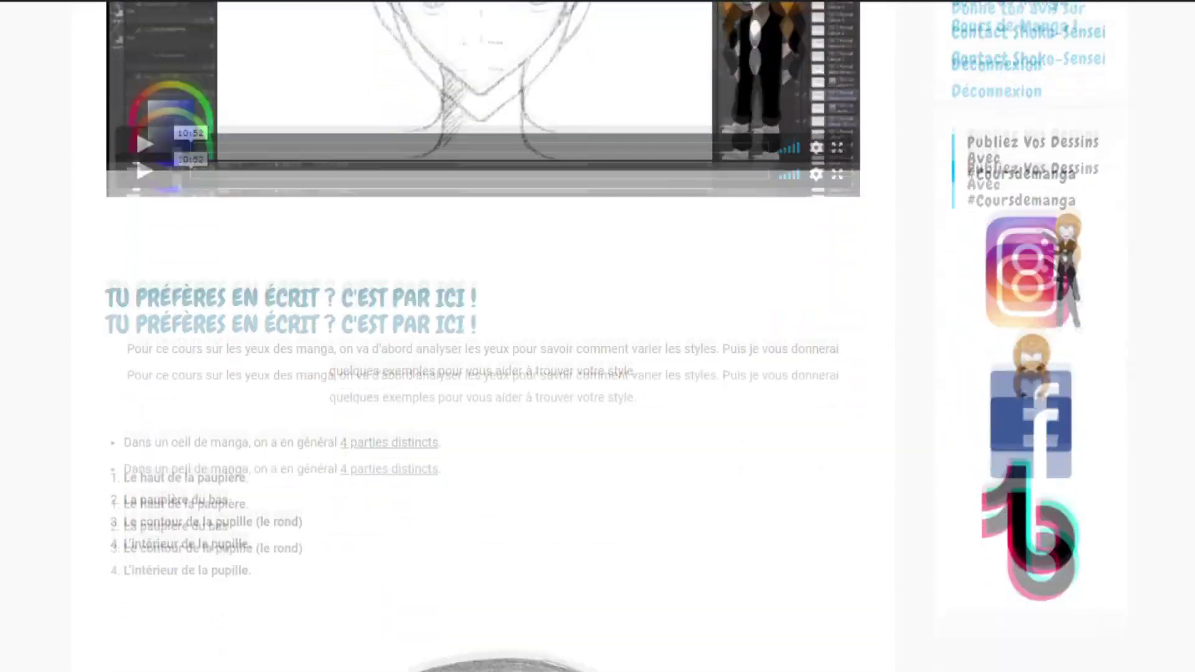
pyautogui.scroll(20, 483, 336)
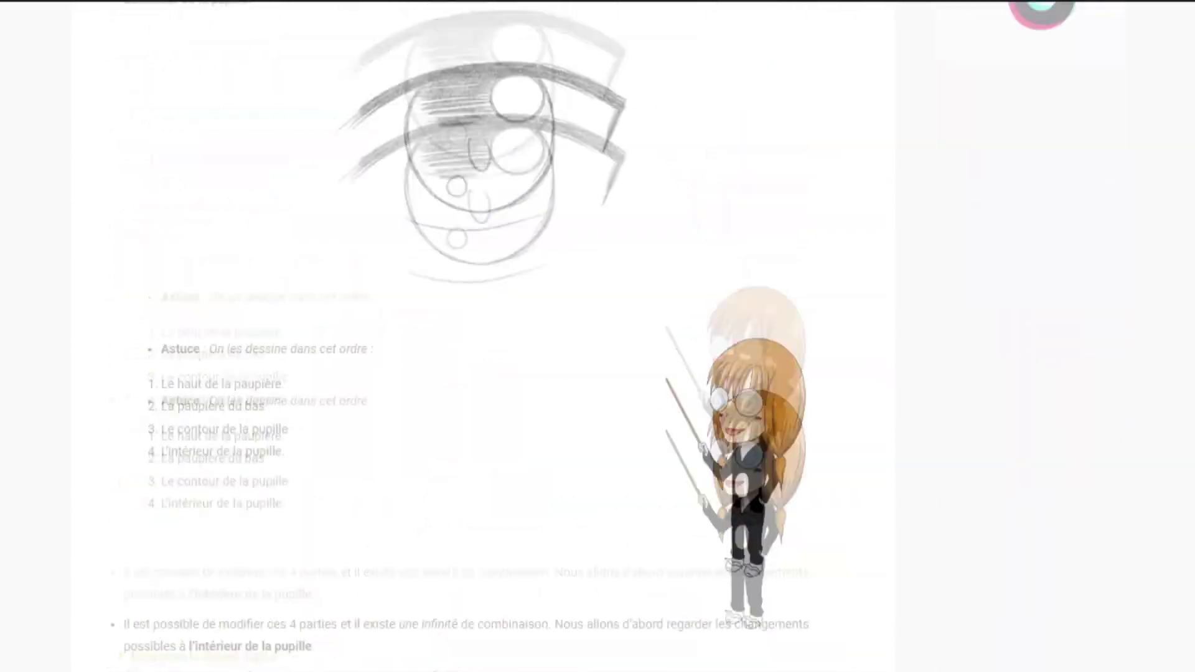